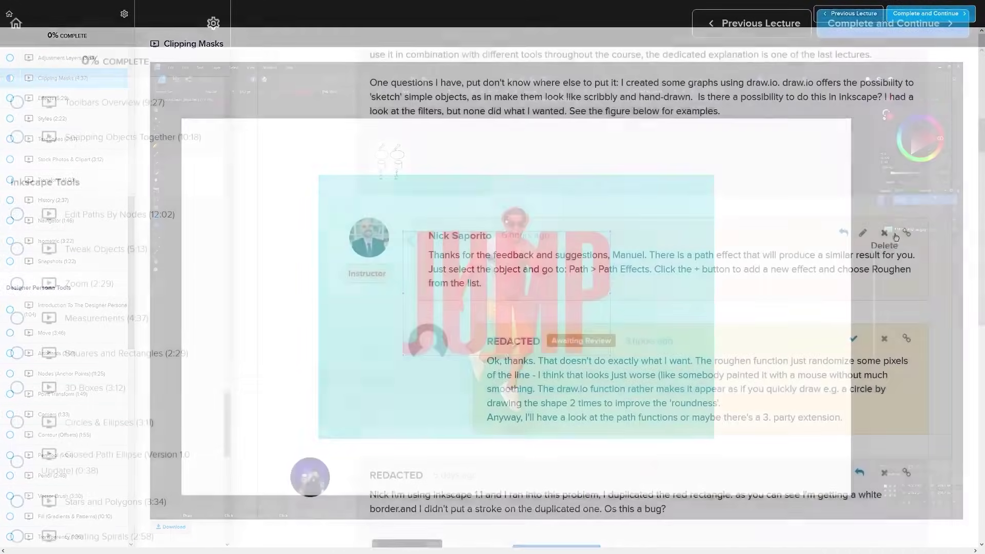
{"action": "scroll", "coordinate": [917, 233], "scroll_direction": "down", "scroll_amount": 12}
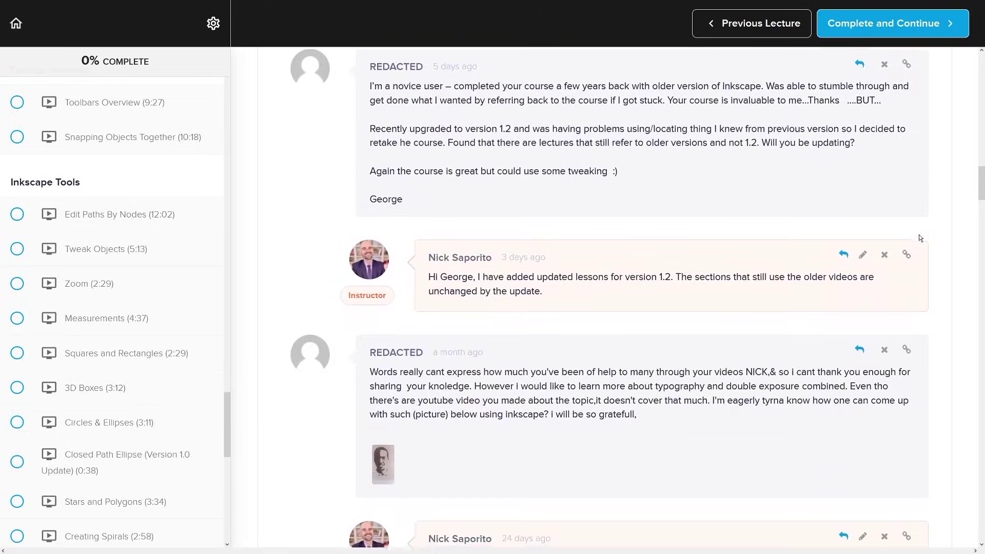
{"action": "scroll", "coordinate": [919, 235], "scroll_direction": "down", "scroll_amount": 9}
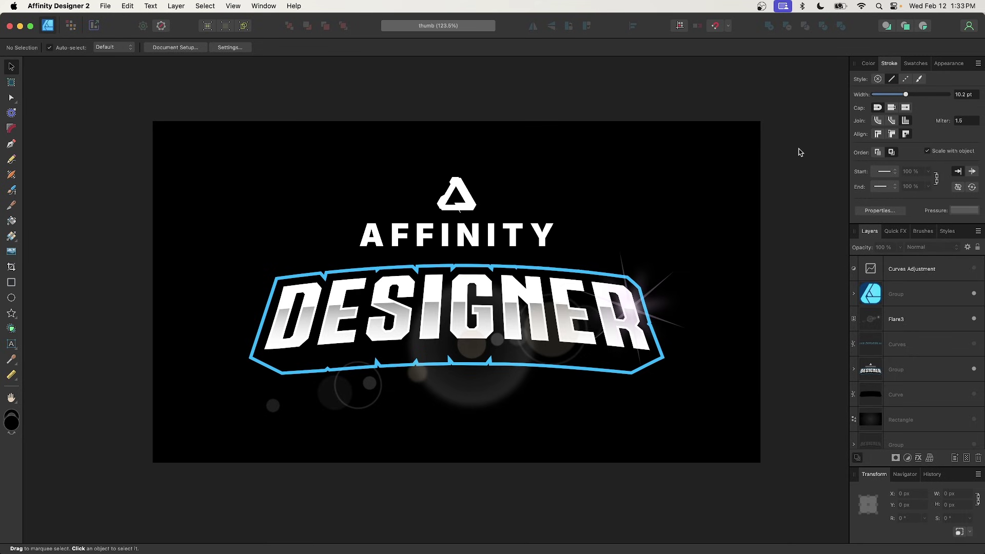
Create a new 1920 x 1080 px document at 72 DPI.
{"action": "key", "text": "super+n"}
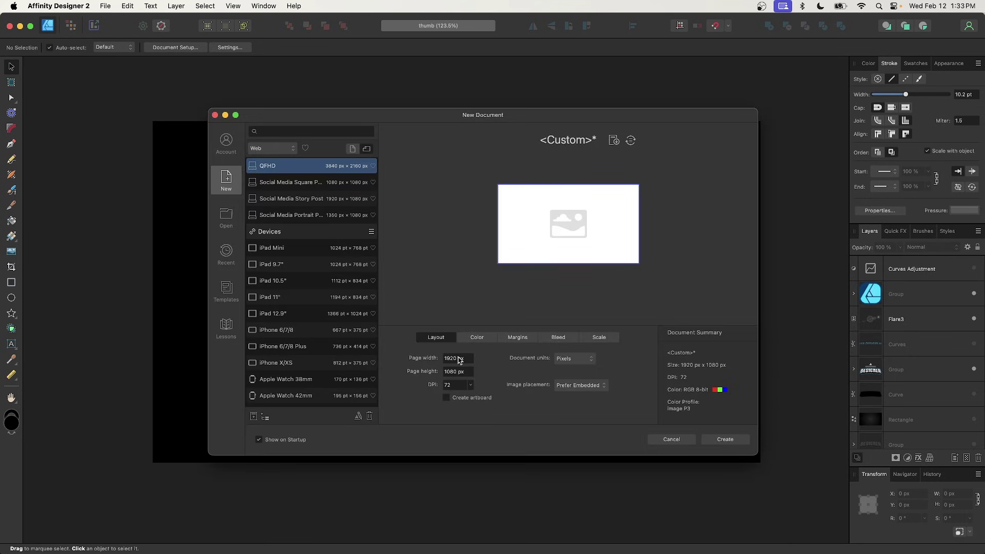
{"action": "left_click", "coordinate": [725, 440]}
{"action": "scroll", "coordinate": [506, 295], "scroll_direction": "down", "scroll_amount": 3}
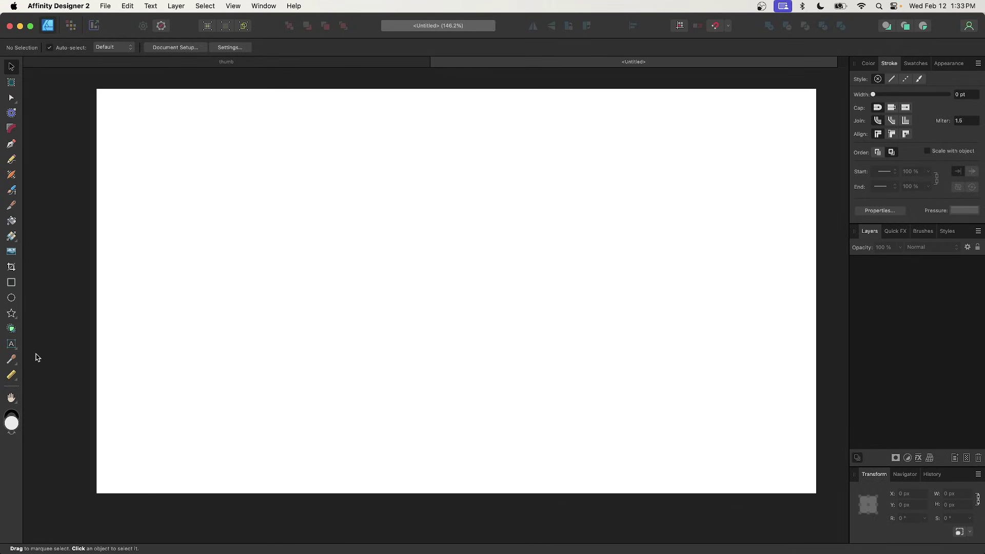
Add the art text "DESIGNER" in capitals at about 259 pt in the upper part of the page.
{"action": "left_click", "coordinate": [16, 346]}
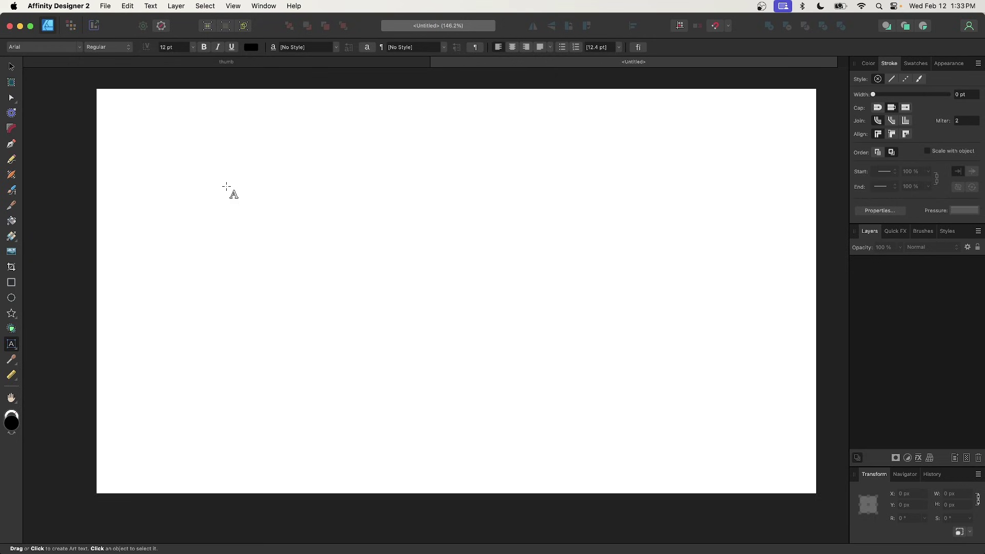
{"action": "left_click_drag", "start_coordinate": [231, 193], "coordinate": [338, 256]}
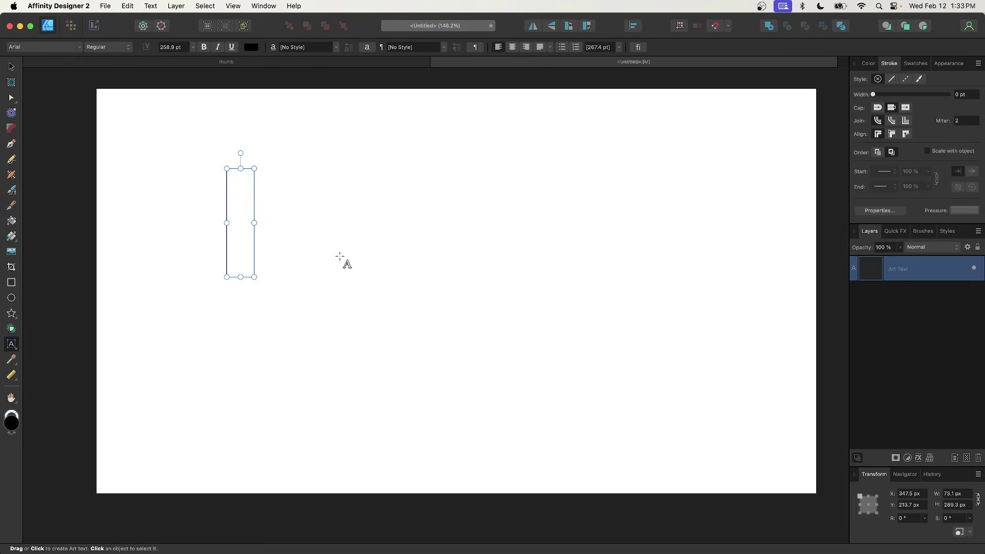
{"action": "key", "text": "Caps_Lock"}
{"action": "type", "text": "DESIGNER"}
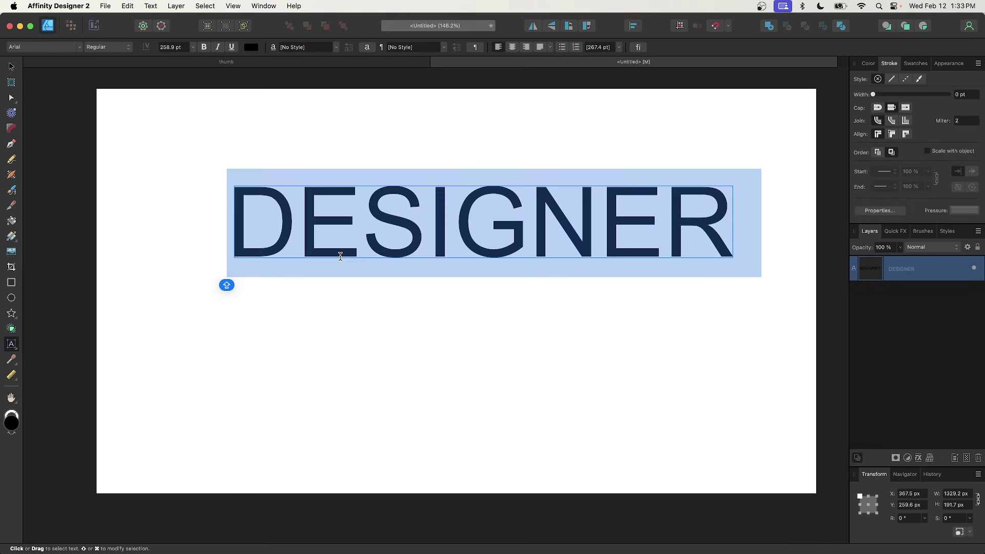
Set the font of the whole word DESIGNER to Call of Ops Duty II.
{"action": "key", "text": "super+a"}
{"action": "left_click", "coordinate": [80, 46]}
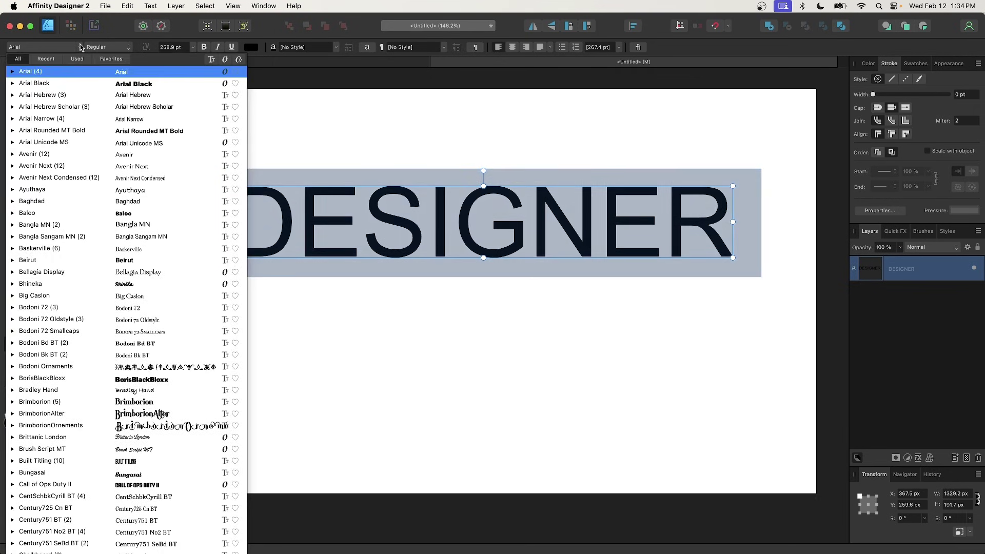
{"action": "type", "text": "CALL OF"}
{"action": "key", "text": "Caps_Lock"}
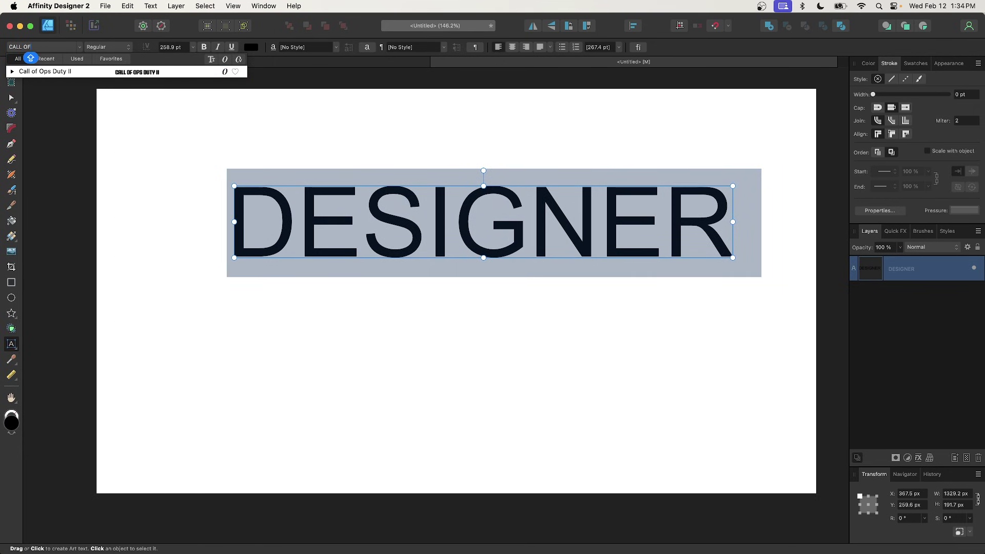
{"action": "left_click", "coordinate": [57, 73]}
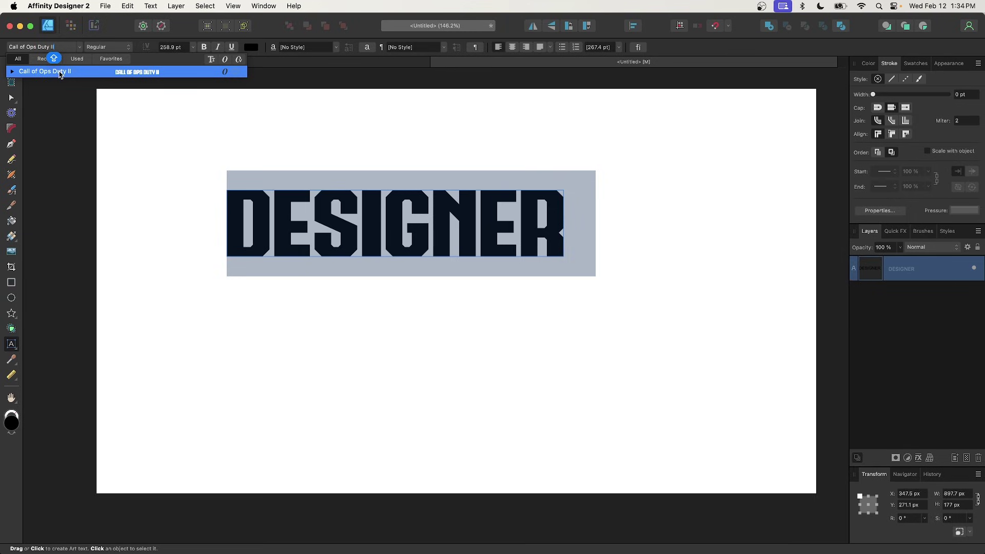
{"action": "left_click", "coordinate": [60, 73]}
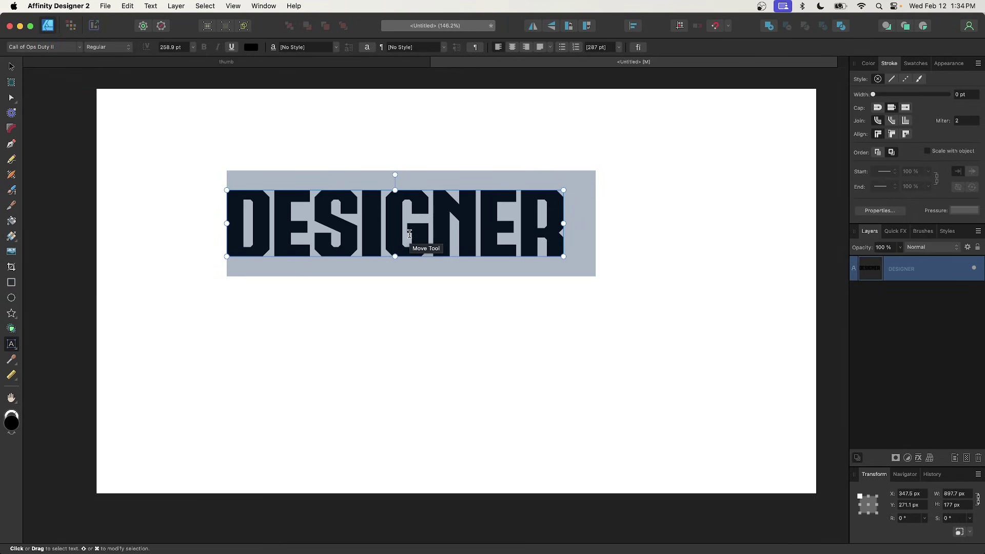
Widen the letter spacing of the whole word evenly until the text is about 1025 px wide.
{"action": "scroll", "coordinate": [410, 234], "scroll_direction": "right", "scroll_amount": 2}
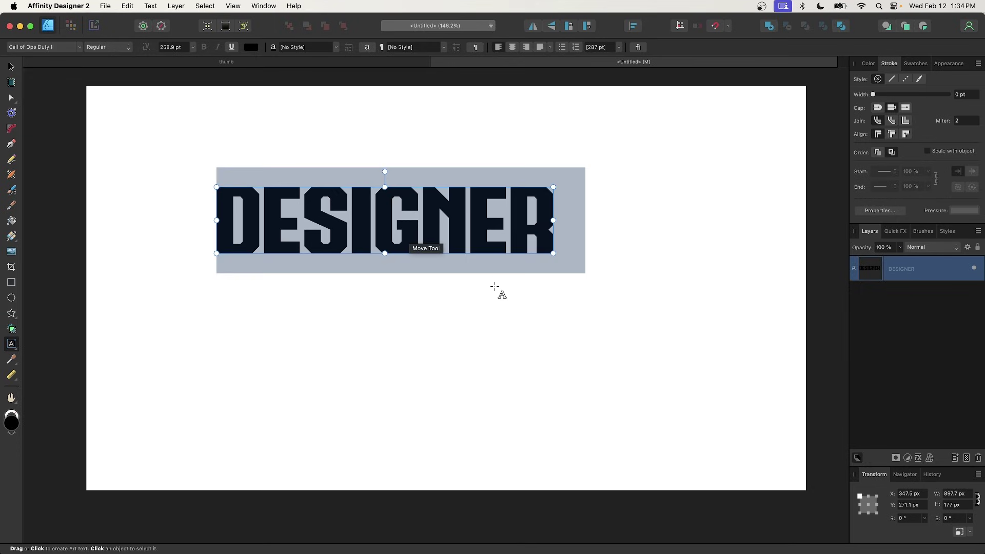
{"action": "double_click", "coordinate": [468, 240]}
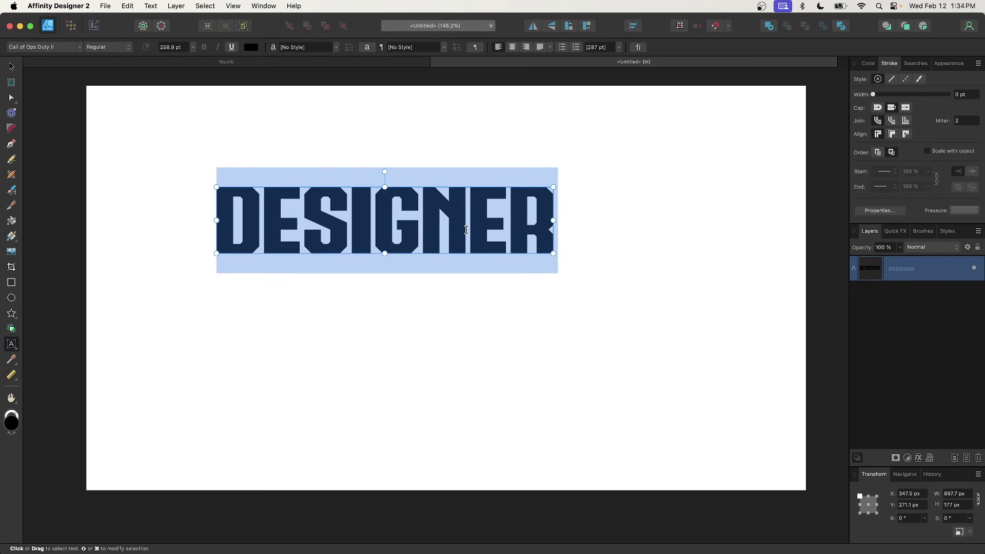
{"action": "key", "text": "Caps_Lock"}
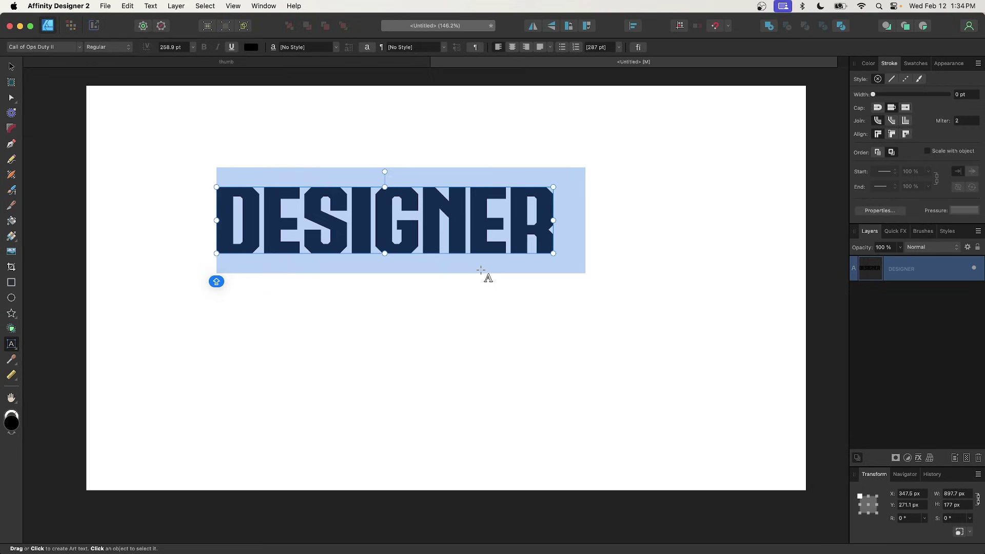
{"action": "key", "text": "alt+Right"}
{"action": "key", "text": "alt+Right"}
{"action": "key", "text": "alt+Right"}
{"action": "key", "text": "alt+Right"}
{"action": "key", "text": "alt+Right"}
{"action": "key", "text": "alt+Right"}
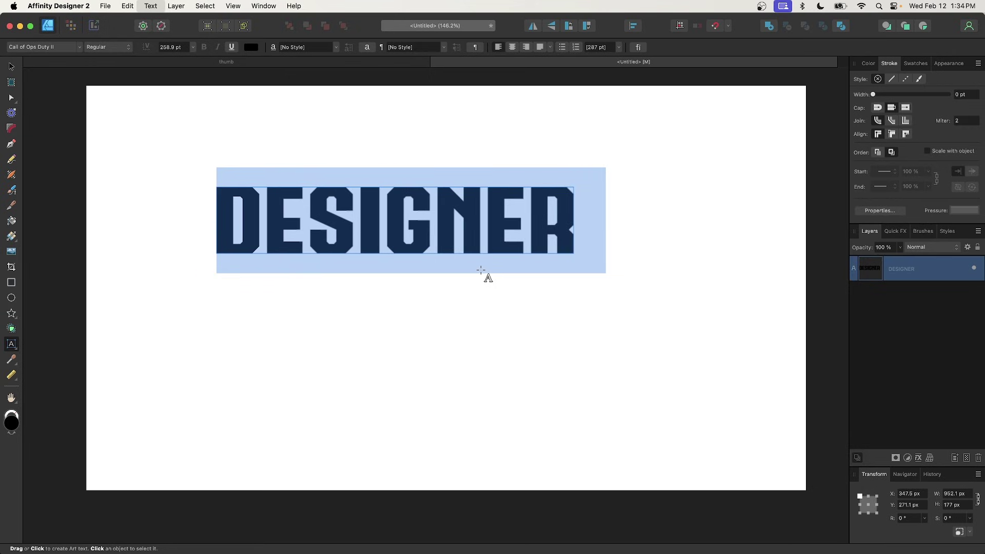
{"action": "key", "text": "alt+Right"}
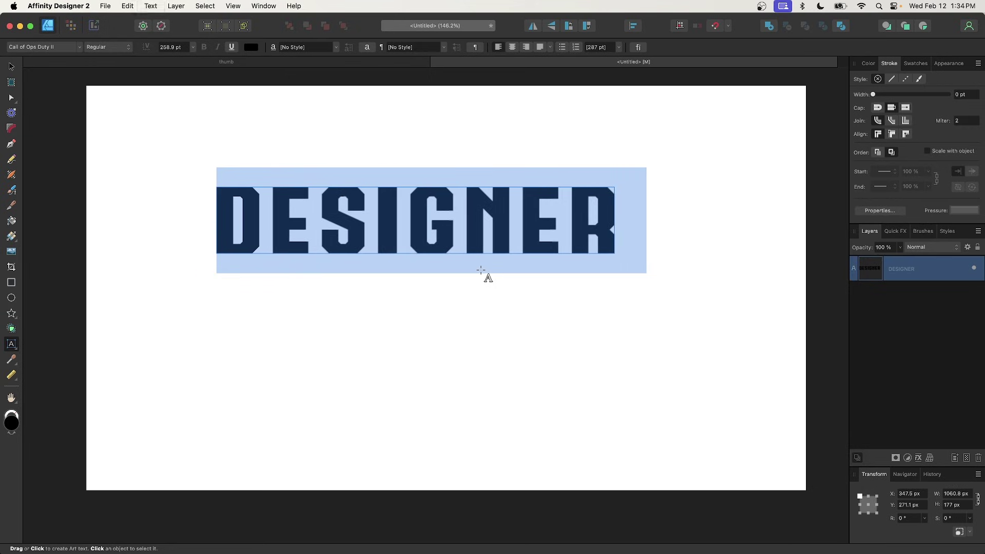
{"action": "key", "text": "alt+Left"}
{"action": "key", "text": "alt+Left"}
{"action": "key", "text": "alt+Right"}
{"action": "key", "text": "alt+Left"}
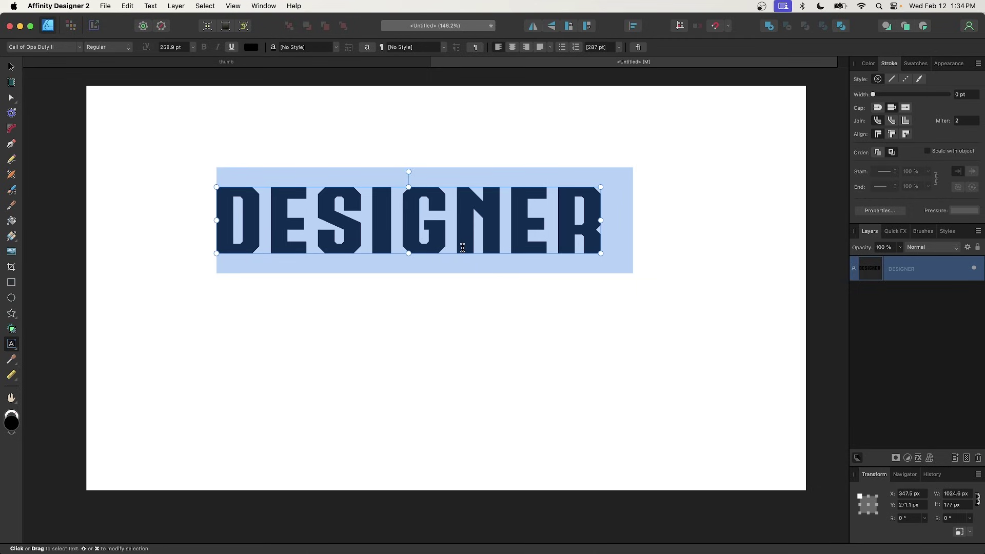
{"action": "key", "text": "Escape"}
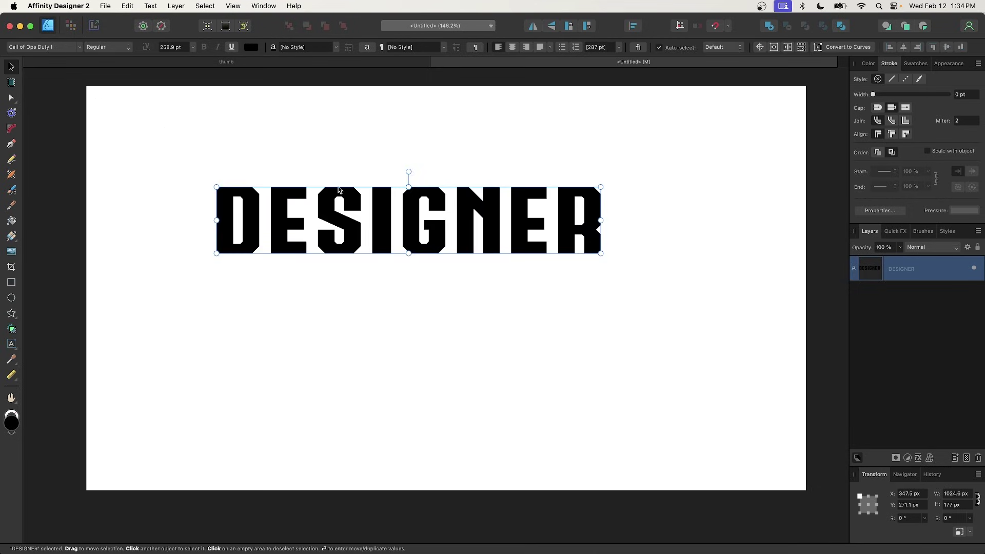
Move the word closer to the middle of the page and convert it to curves.
{"action": "left_click_drag", "start_coordinate": [448, 205], "coordinate": [479, 247]}
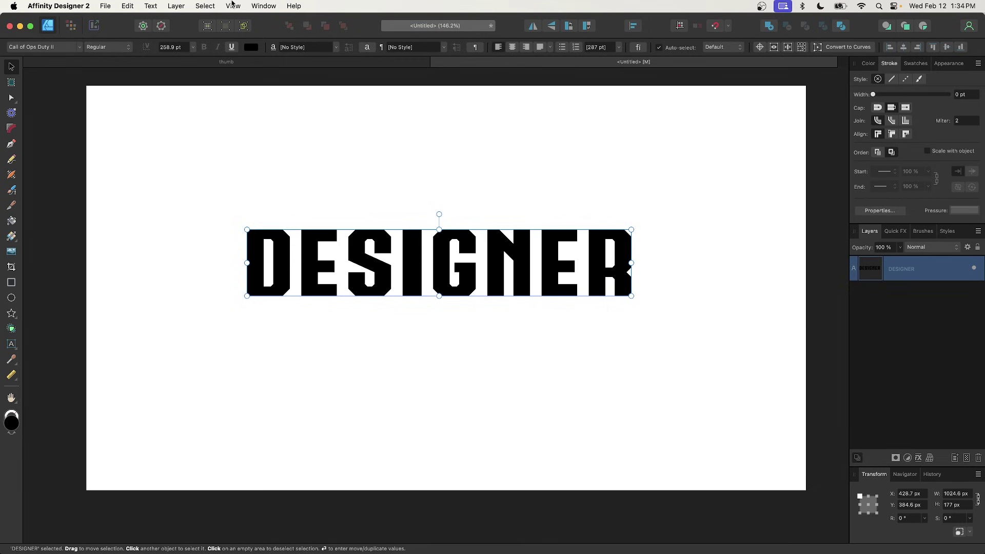
{"action": "left_click", "coordinate": [175, 6]}
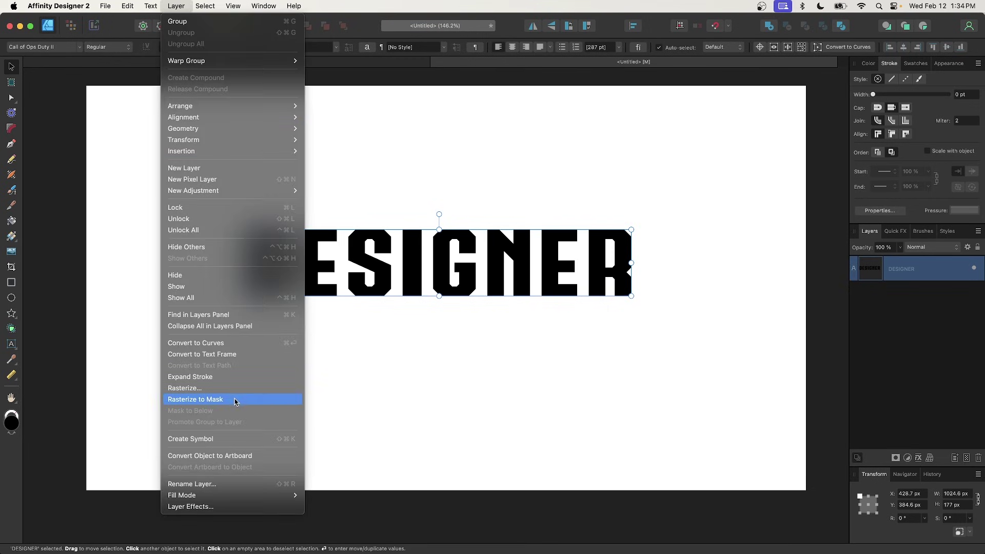
{"action": "left_click", "coordinate": [230, 343]}
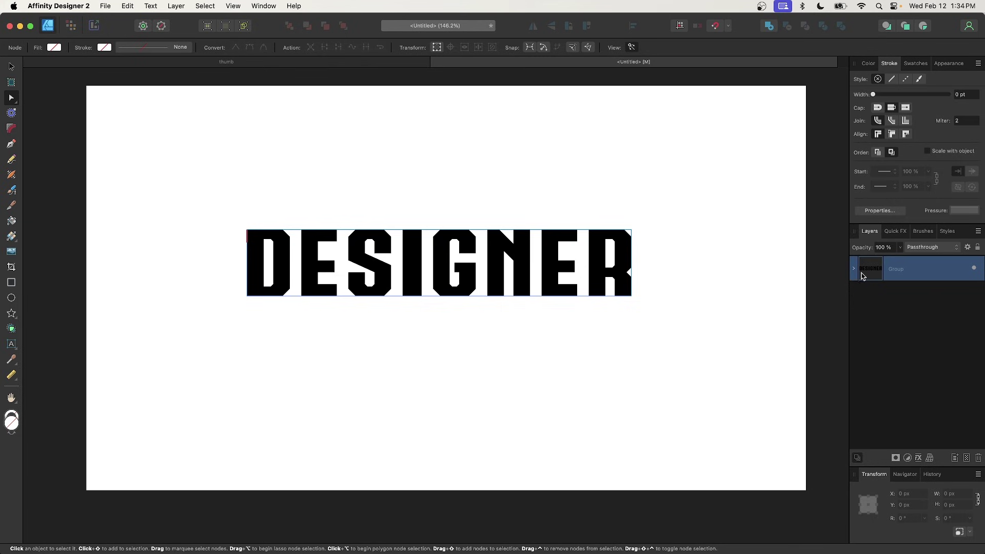
Ungroup all the letter curves and merge them into a single shape with the Add operation.
{"action": "left_click", "coordinate": [178, 7]}
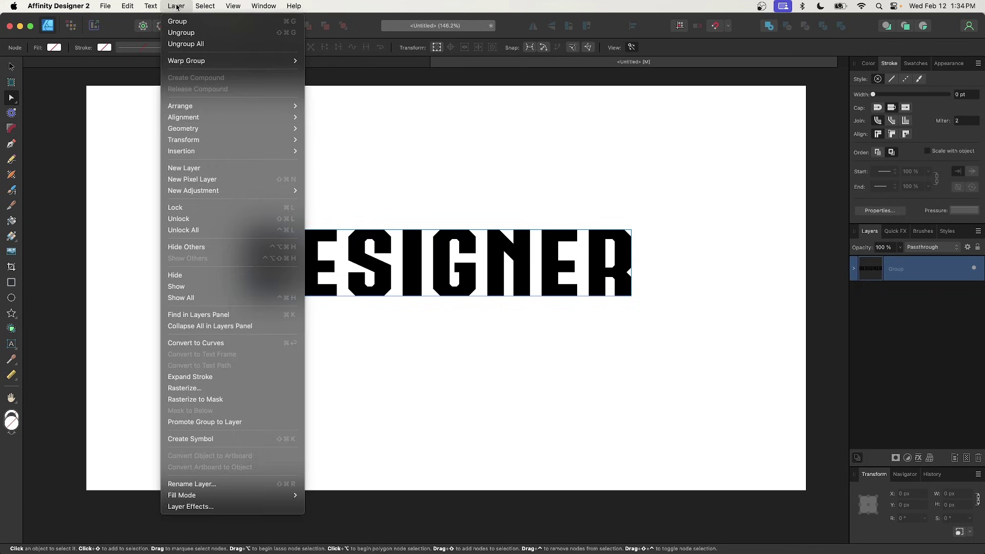
{"action": "left_click", "coordinate": [194, 44]}
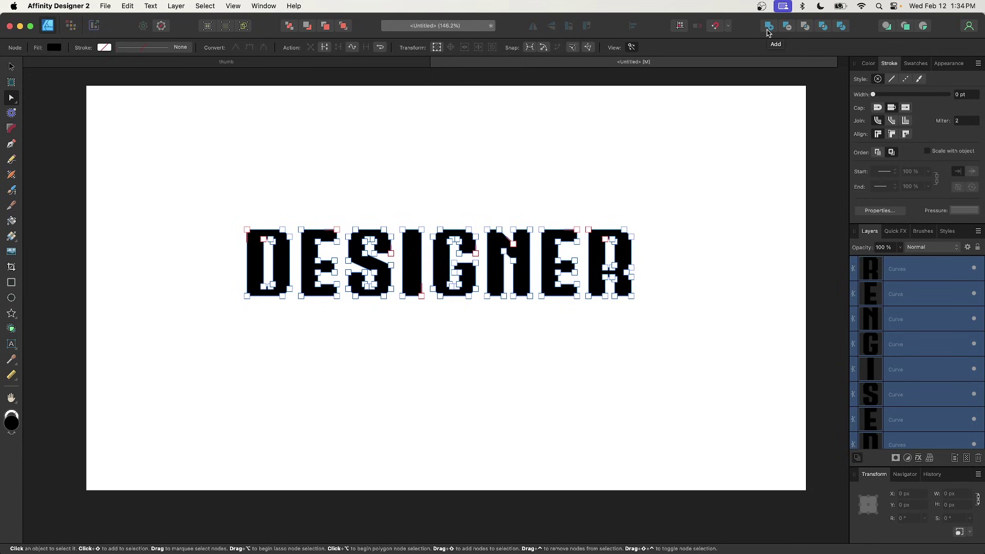
{"action": "left_click", "coordinate": [768, 31]}
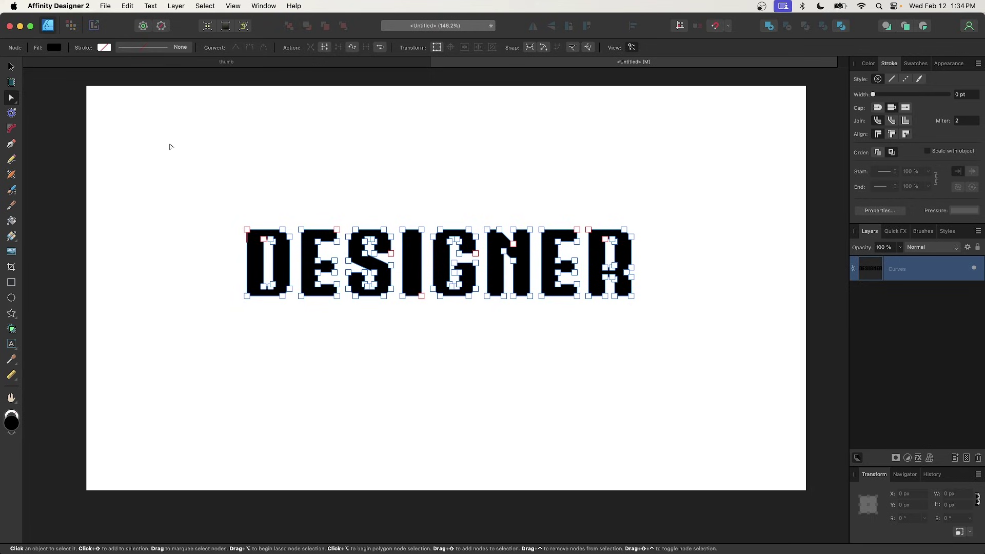
Center the merged lettering on the page both horizontally and vertically.
{"action": "left_click", "coordinate": [11, 67]}
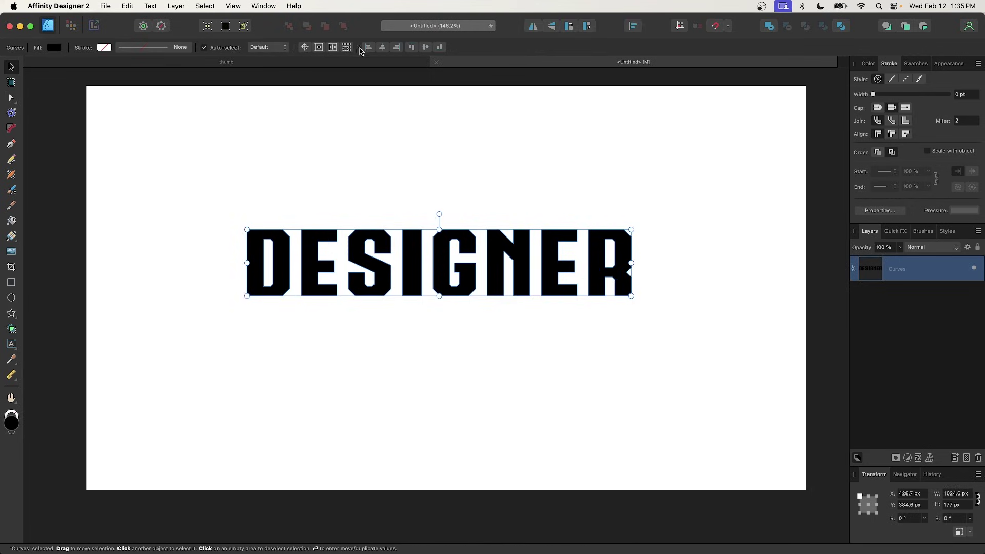
{"action": "left_click", "coordinate": [383, 48]}
{"action": "left_click", "coordinate": [426, 49]}
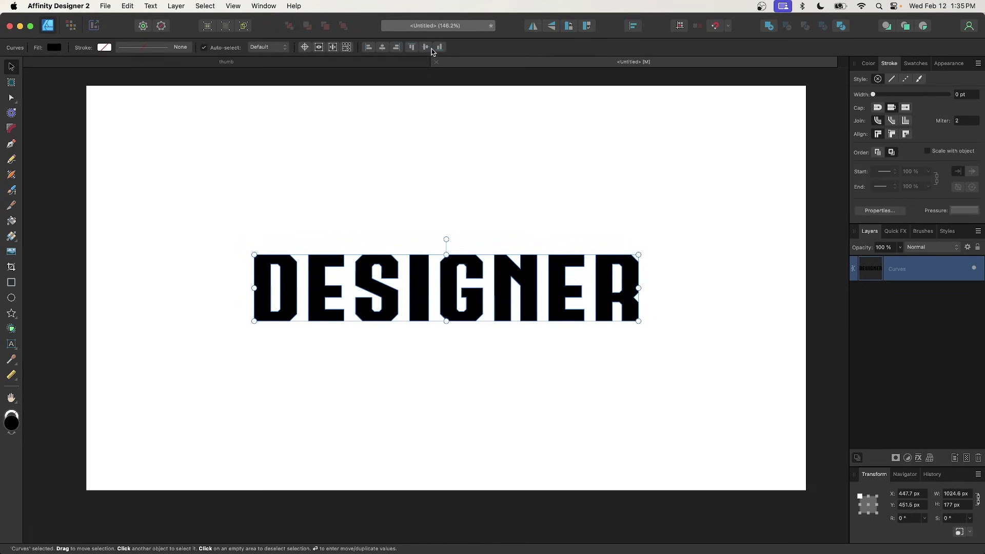
Apply a Quad warp to the lettering and bend its upper and lower edges upward into a gentle arch.
{"action": "scroll", "coordinate": [523, 180], "scroll_direction": "up", "scroll_amount": 2}
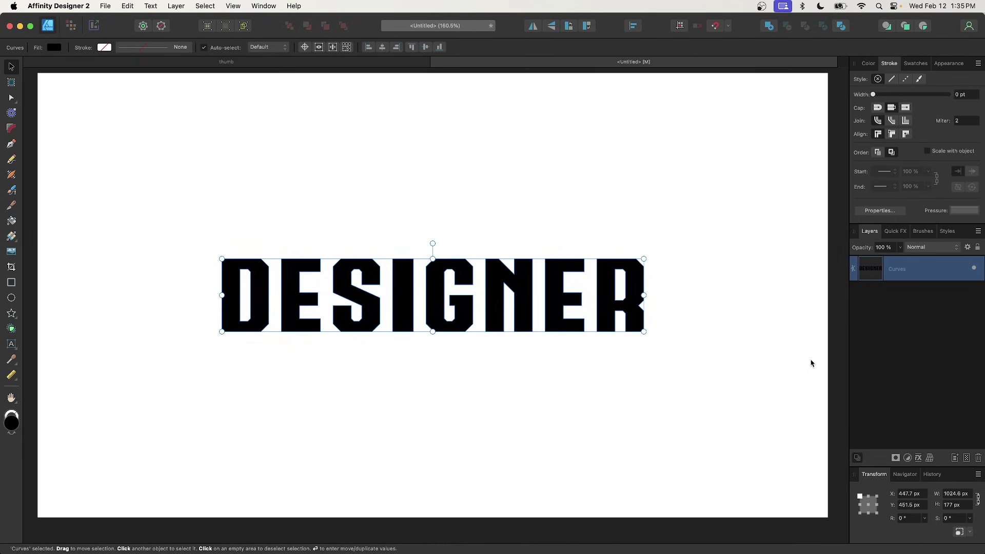
{"action": "left_click", "coordinate": [930, 458]}
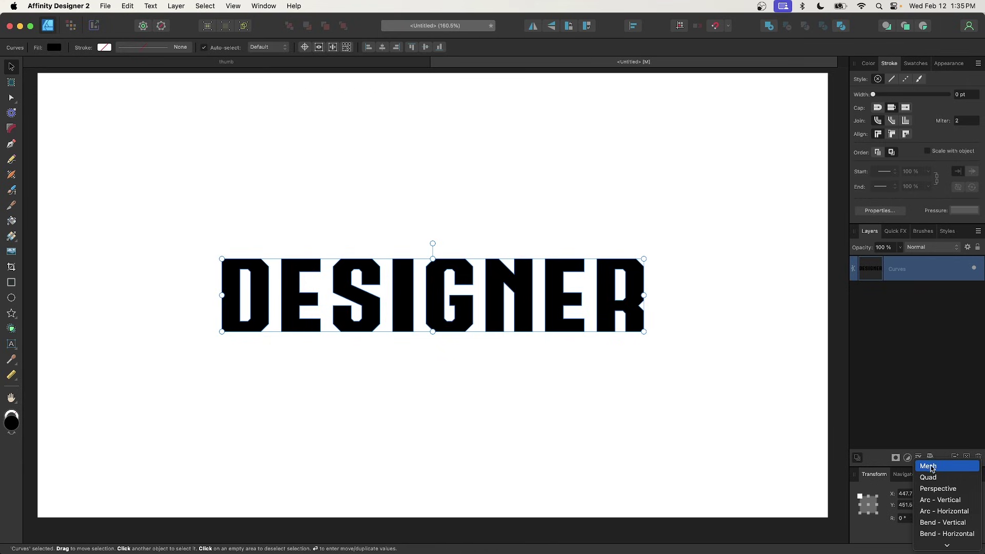
{"action": "left_click", "coordinate": [933, 478]}
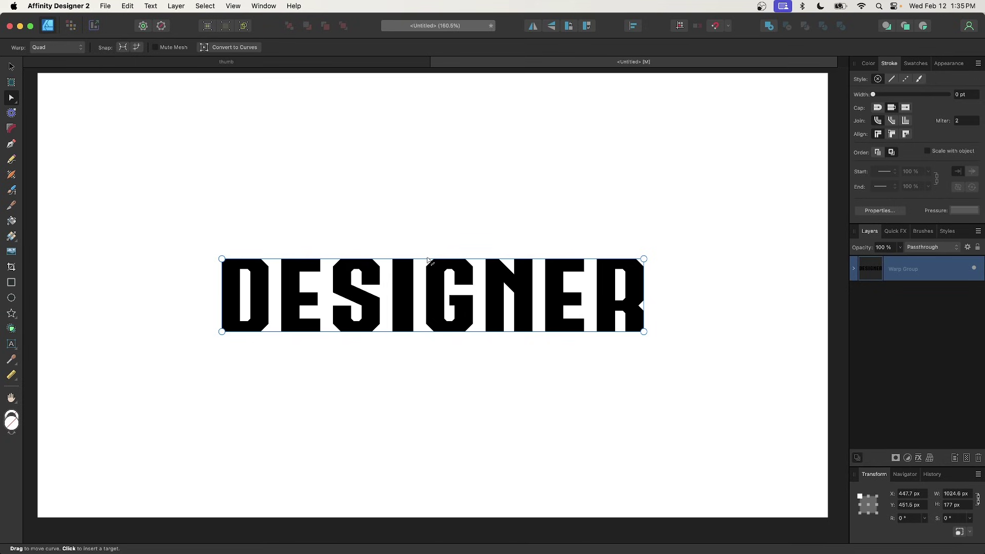
{"action": "left_click_drag", "start_coordinate": [428, 261], "coordinate": [428, 240]}
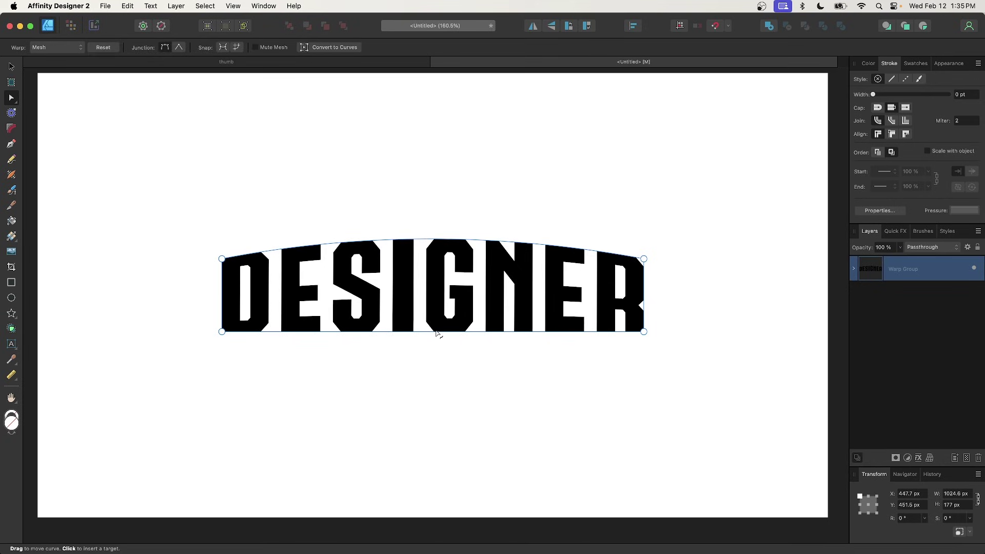
{"action": "left_click_drag", "start_coordinate": [435, 332], "coordinate": [437, 319]}
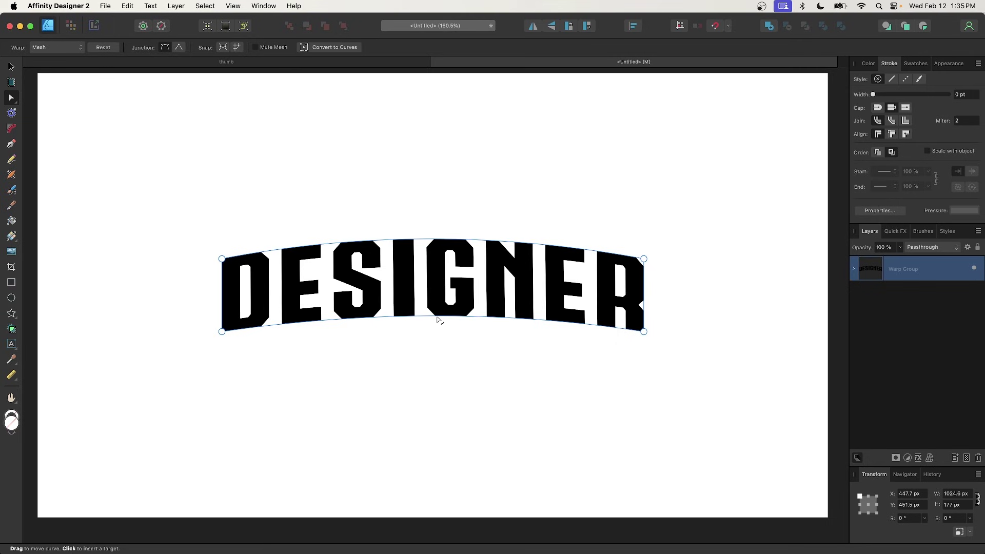
Convert the arched warp group to curves and apply a Perspective warp to the result.
{"action": "left_click", "coordinate": [183, 9]}
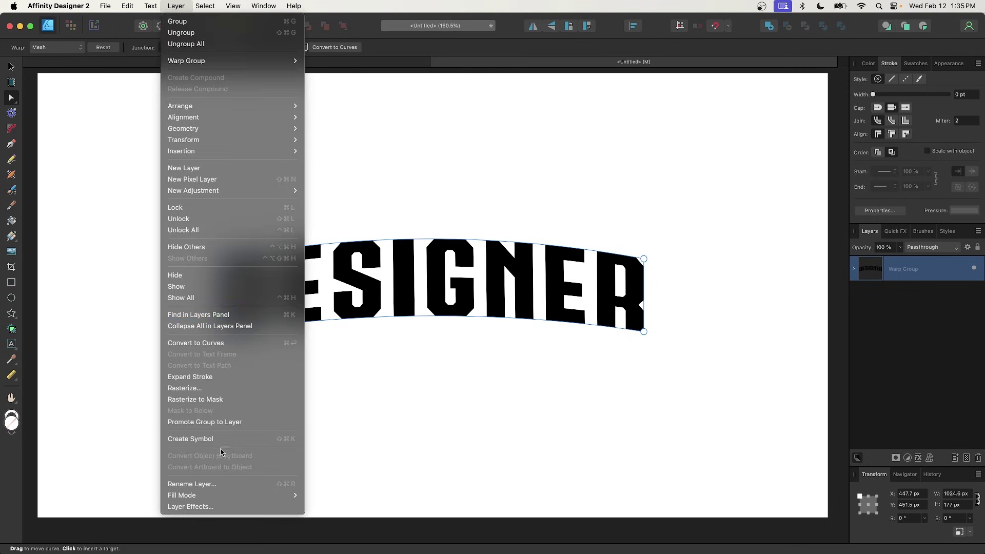
{"action": "left_click", "coordinate": [221, 346]}
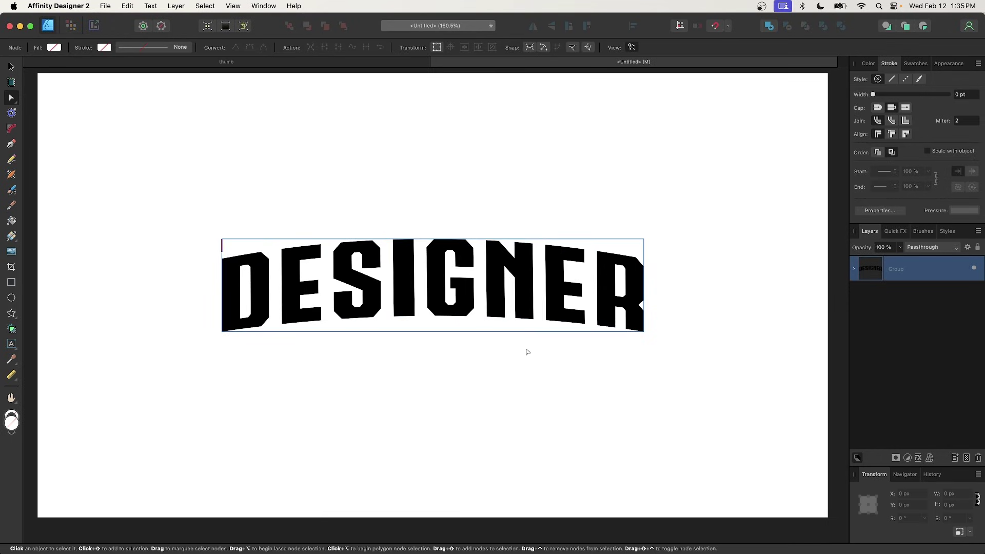
{"action": "left_click", "coordinate": [931, 459]}
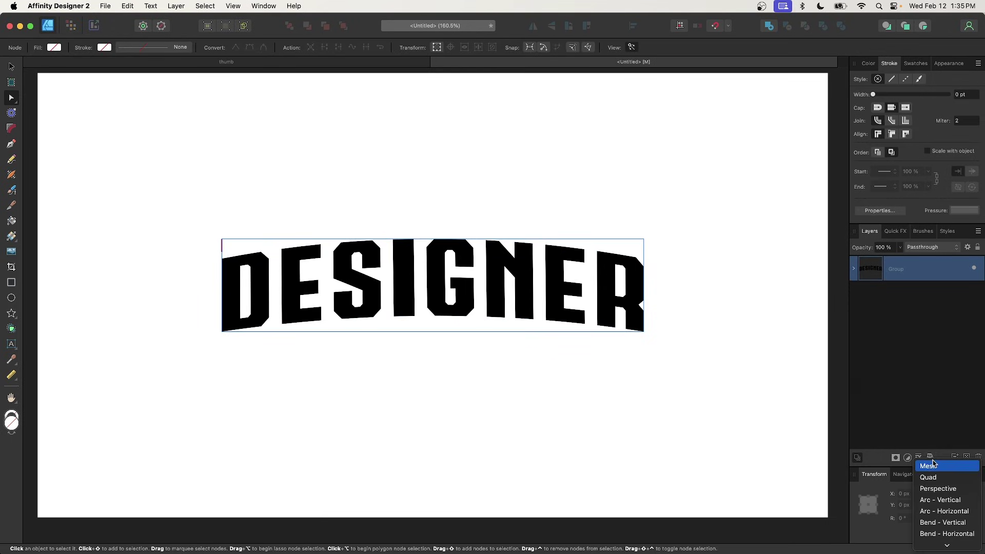
{"action": "left_click", "coordinate": [938, 488]}
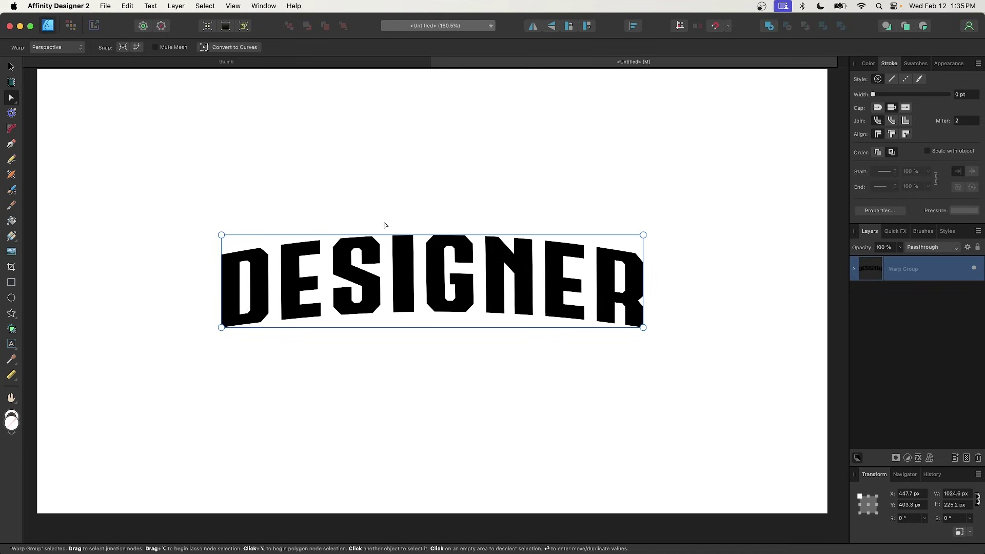
Place a horizontal guide along the lettering's base and pull both lower perspective corners outward evenly along it.
{"action": "key", "text": "super+r"}
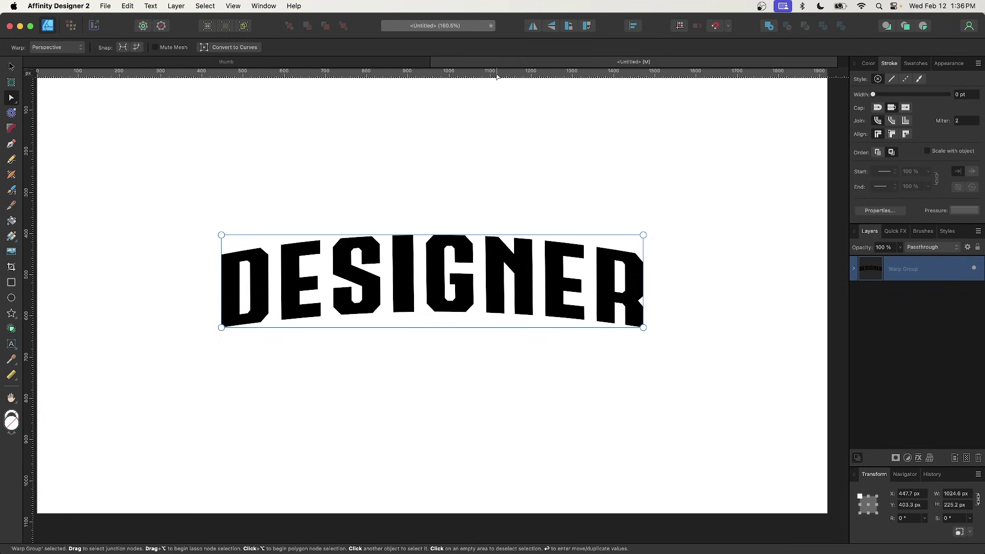
{"action": "left_click_drag", "start_coordinate": [496, 76], "coordinate": [775, 328]}
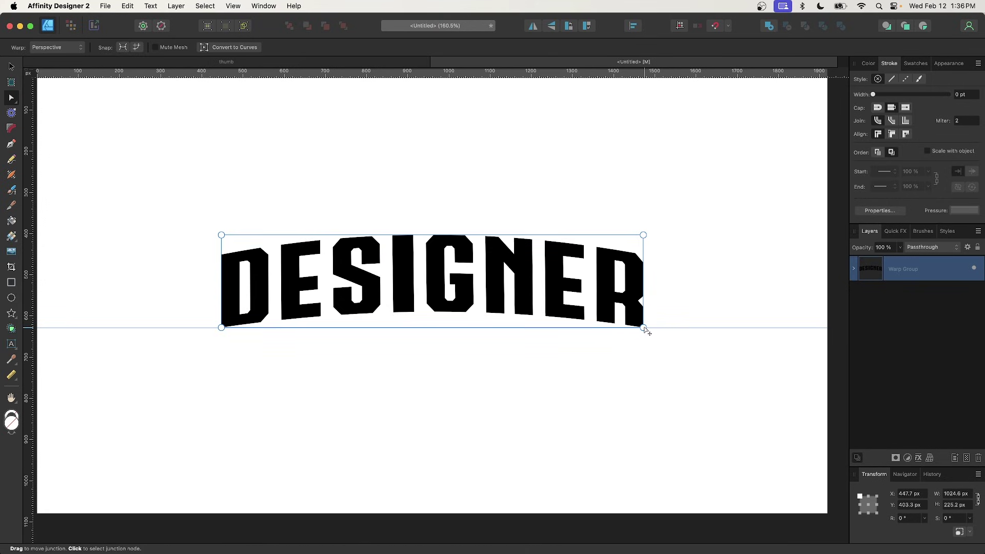
{"action": "left_click_drag", "start_coordinate": [645, 328], "coordinate": [668, 332]}
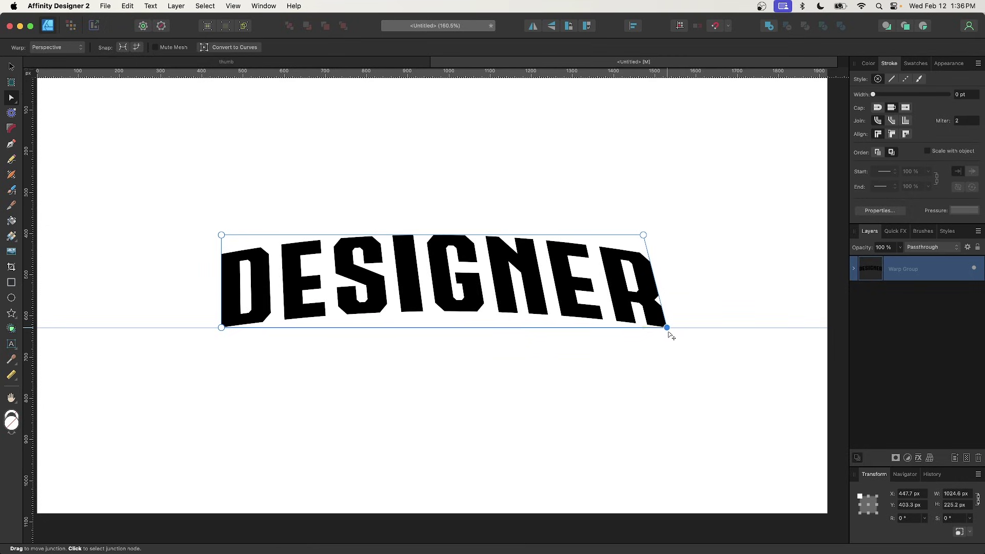
{"action": "left_click_drag", "start_coordinate": [221, 328], "coordinate": [199, 327]}
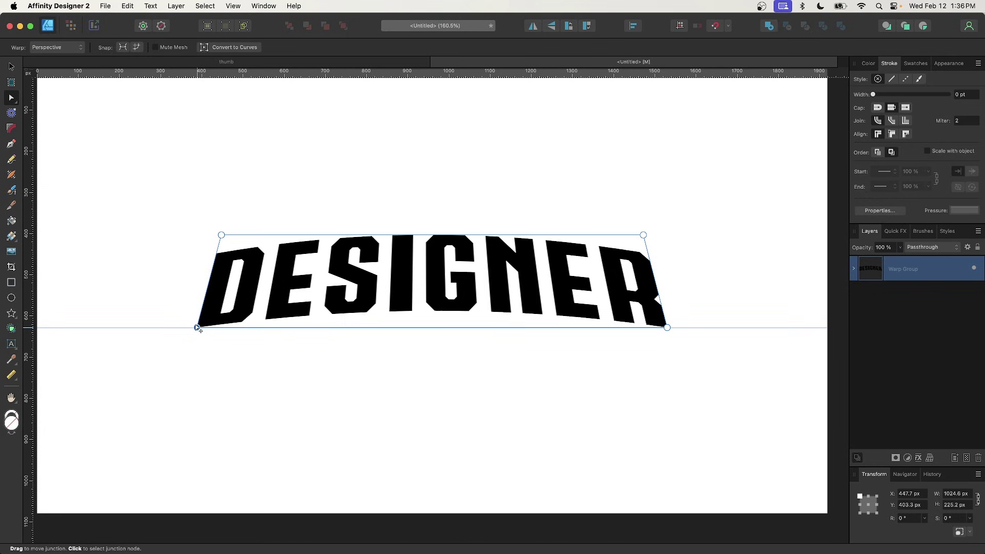
{"action": "left_click_drag", "start_coordinate": [195, 328], "coordinate": [197, 327]}
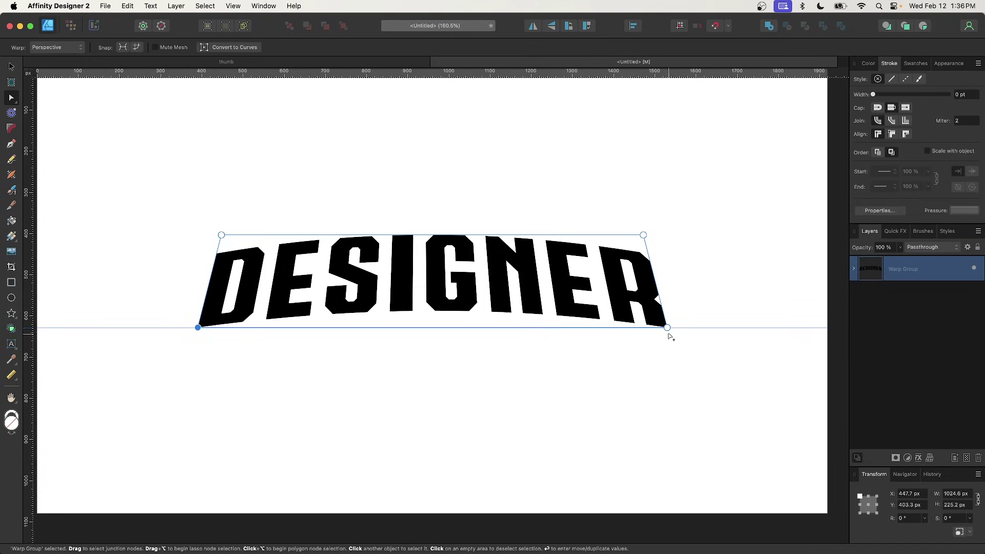
{"action": "left_click_drag", "start_coordinate": [669, 328], "coordinate": [672, 330]}
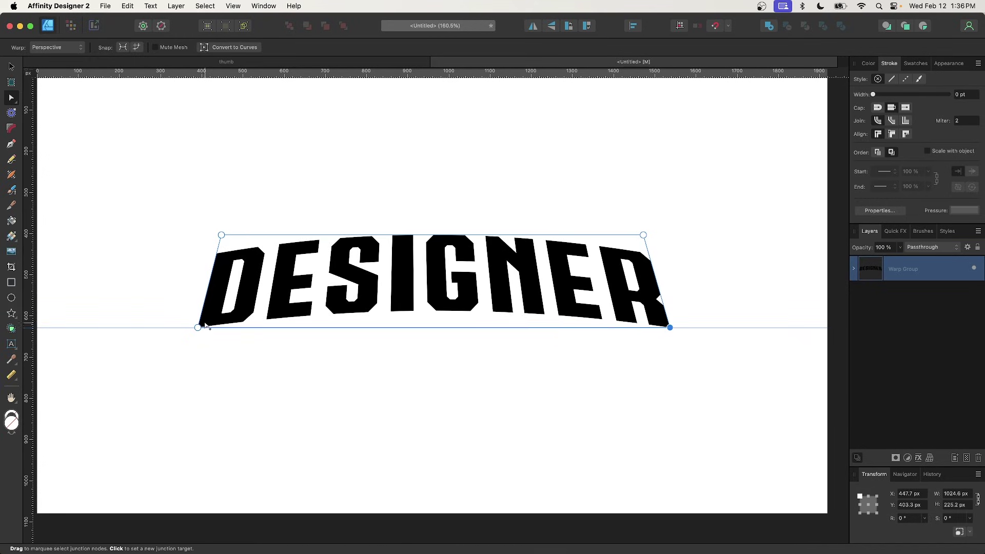
{"action": "left_click_drag", "start_coordinate": [197, 329], "coordinate": [197, 328]}
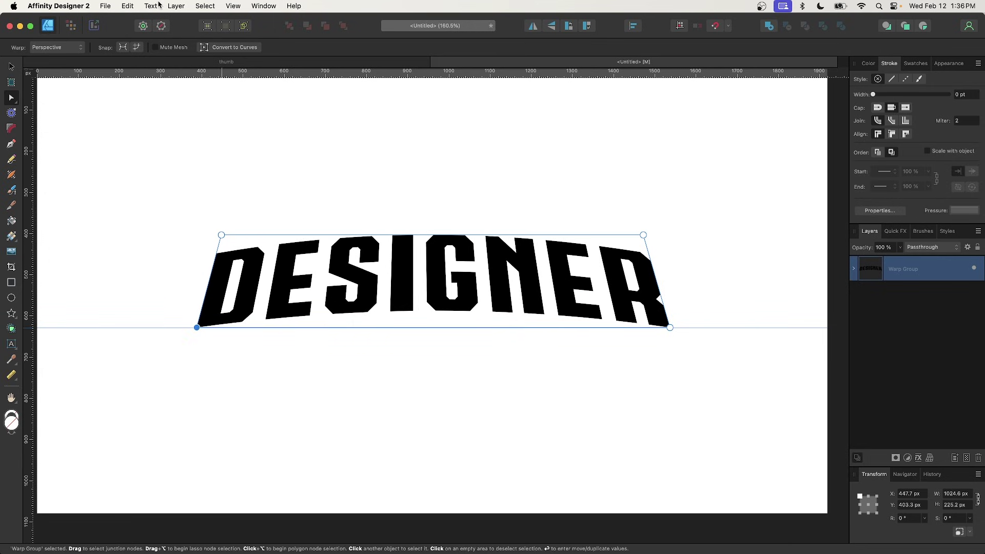
Convert the perspective-warped lettering to curves, then hide the rulers and remove the horizontal guide.
{"action": "left_click", "coordinate": [176, 5]}
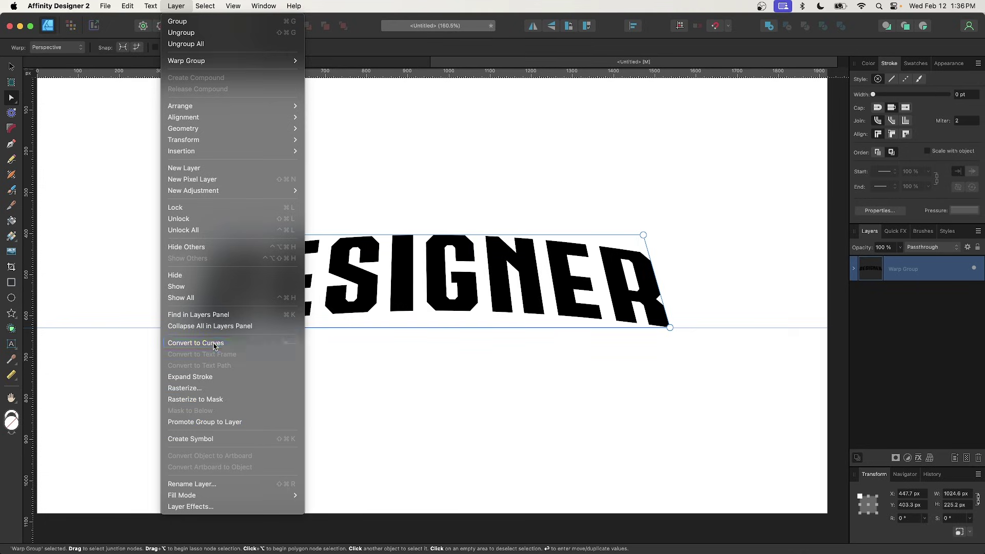
{"action": "left_click", "coordinate": [214, 347]}
{"action": "left_click", "coordinate": [11, 67]}
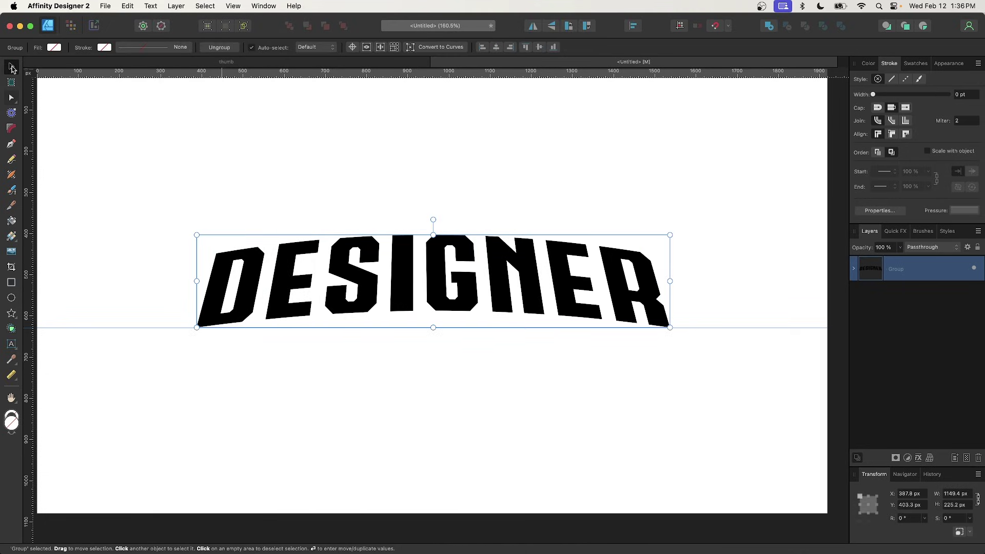
{"action": "scroll", "coordinate": [261, 224], "scroll_direction": "right", "scroll_amount": 1}
{"action": "key", "text": "super+r"}
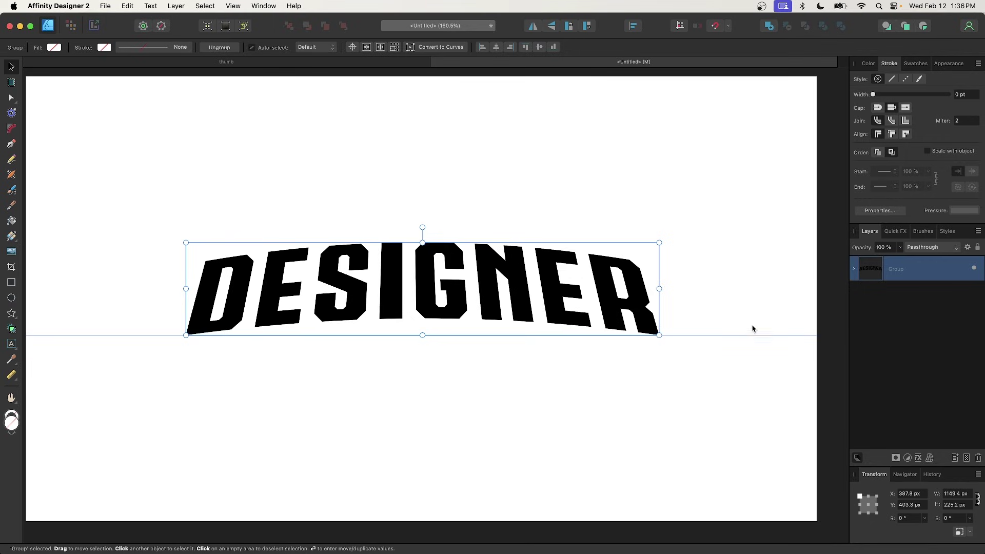
{"action": "left_click_drag", "start_coordinate": [747, 334], "coordinate": [738, 60]}
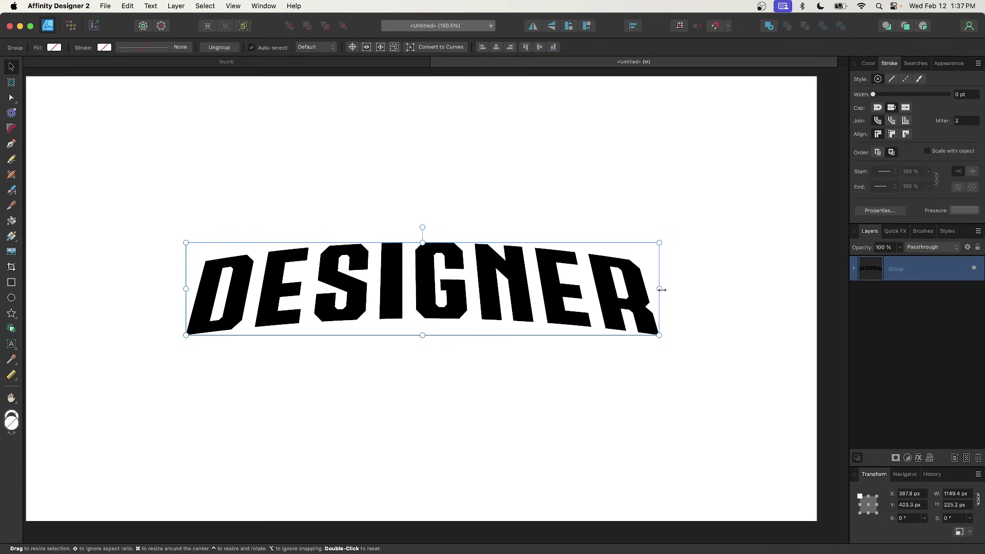
Resize the lettering to about 1042 by 239 px and center it on the page horizontally and vertically.
{"action": "left_click_drag", "start_coordinate": [662, 290], "coordinate": [626, 296]}
{"action": "scroll", "coordinate": [515, 293], "scroll_direction": "down", "scroll_amount": 3}
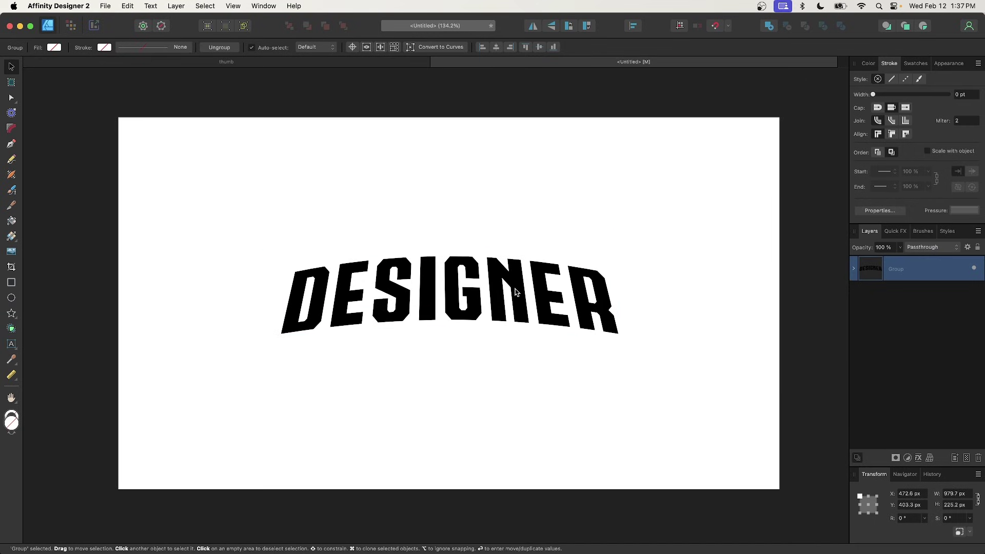
{"action": "left_click", "coordinate": [495, 47]}
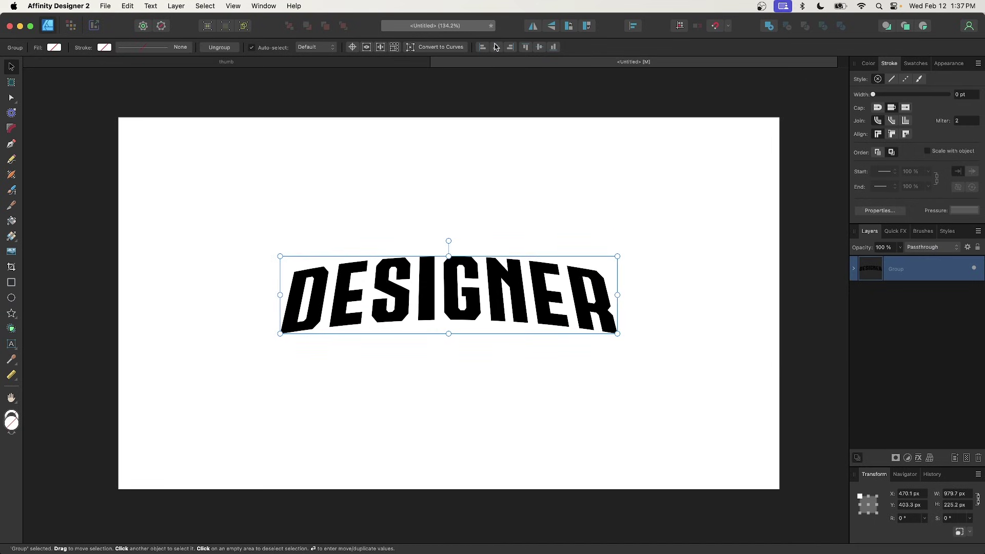
{"action": "left_click", "coordinate": [540, 47]}
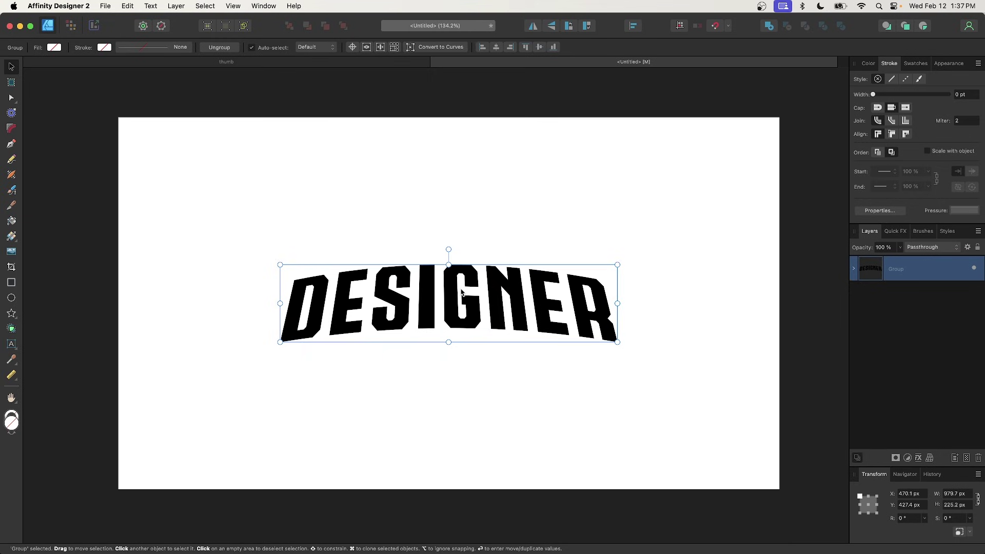
{"action": "scroll", "coordinate": [462, 293], "scroll_direction": "down", "scroll_amount": 1}
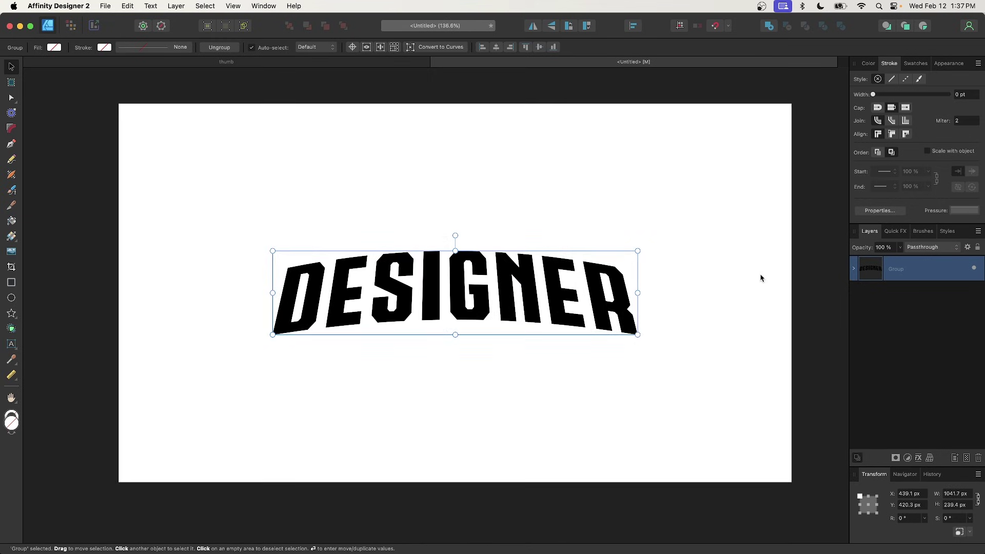
Move the lettering curves out of their two nested groups and delete the emptied groups.
{"action": "left_click", "coordinate": [855, 269]}
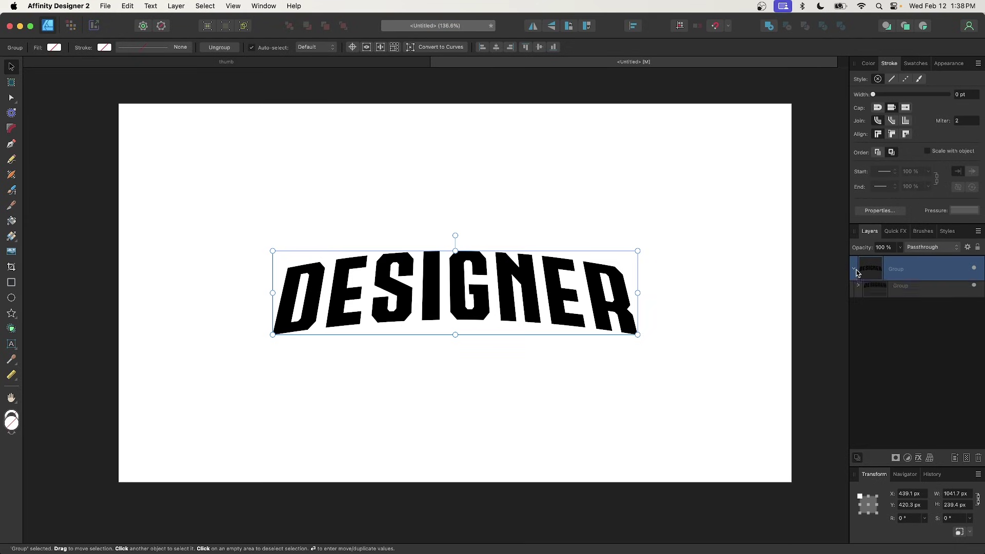
{"action": "left_click", "coordinate": [870, 300]}
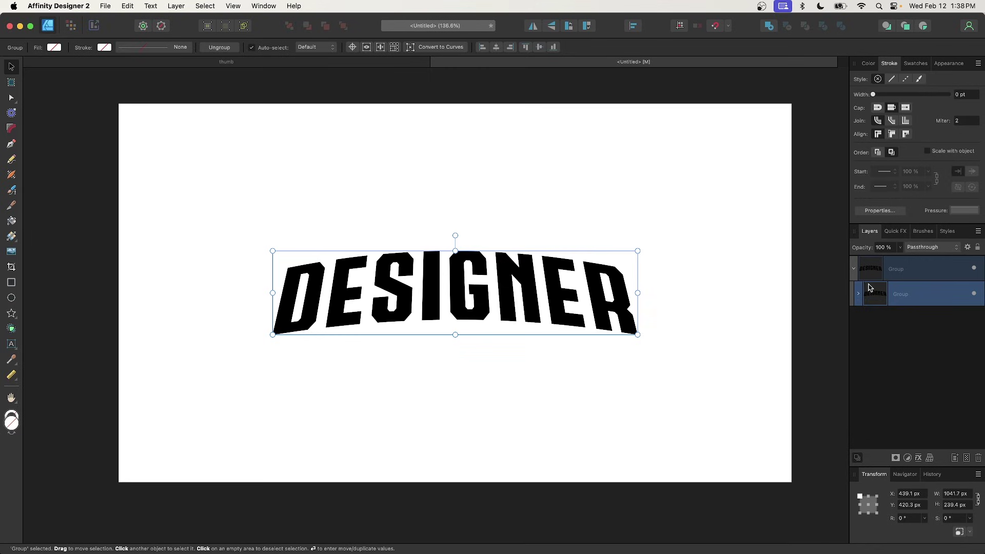
{"action": "left_click_drag", "start_coordinate": [882, 291], "coordinate": [884, 343]}
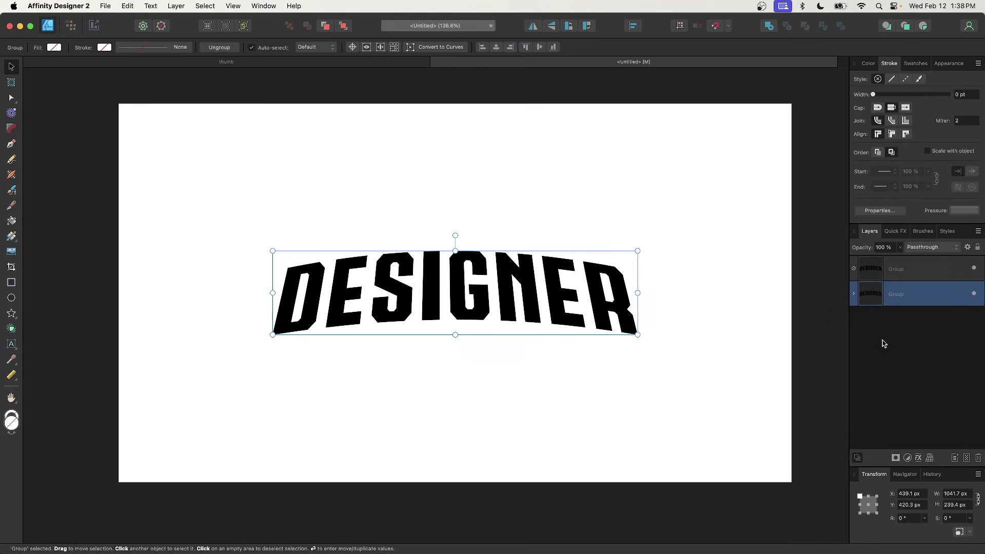
{"action": "left_click", "coordinate": [907, 271]}
{"action": "key", "text": "Delete"}
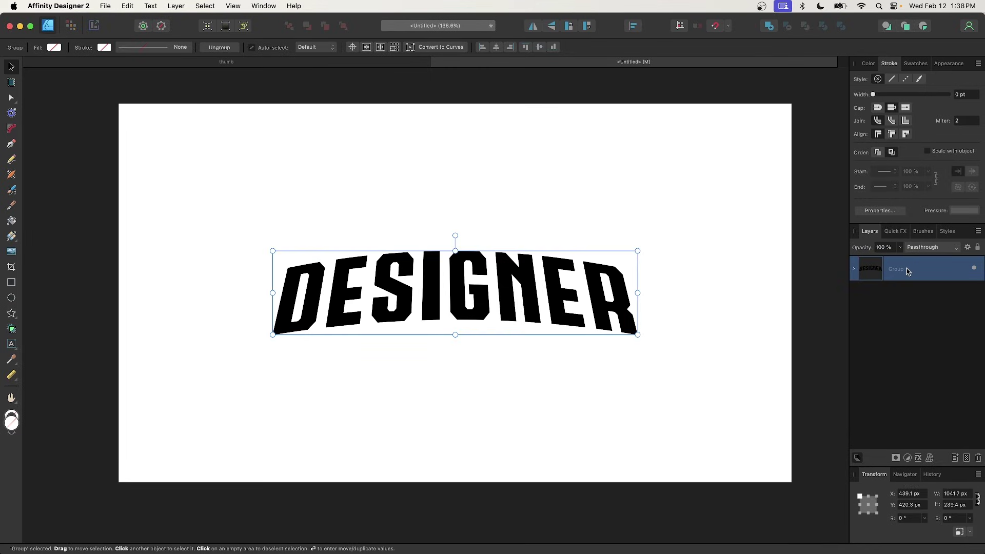
{"action": "left_click", "coordinate": [854, 269]}
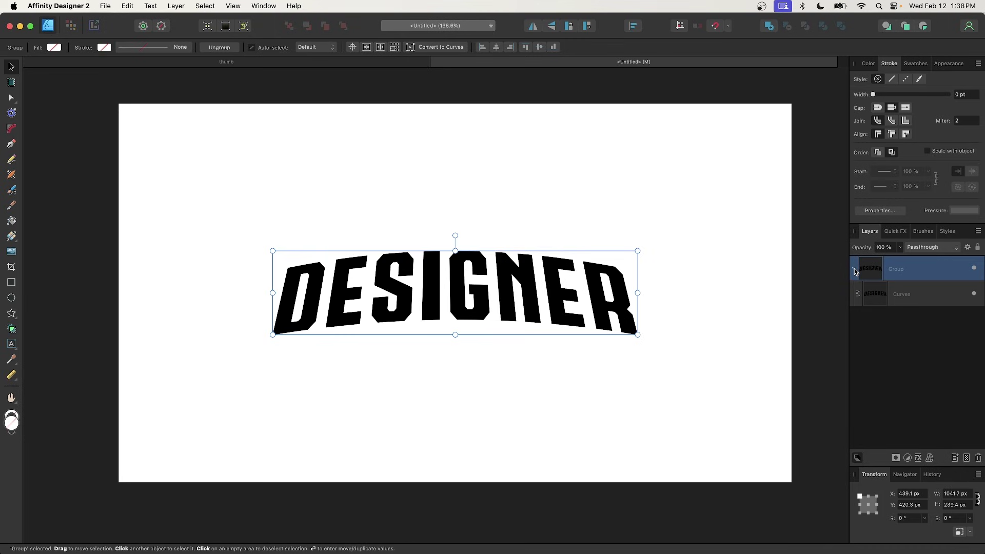
{"action": "left_click", "coordinate": [878, 295]}
{"action": "left_click_drag", "start_coordinate": [879, 295], "coordinate": [873, 340]}
{"action": "left_click", "coordinate": [874, 270]}
{"action": "key", "text": "Delete"}
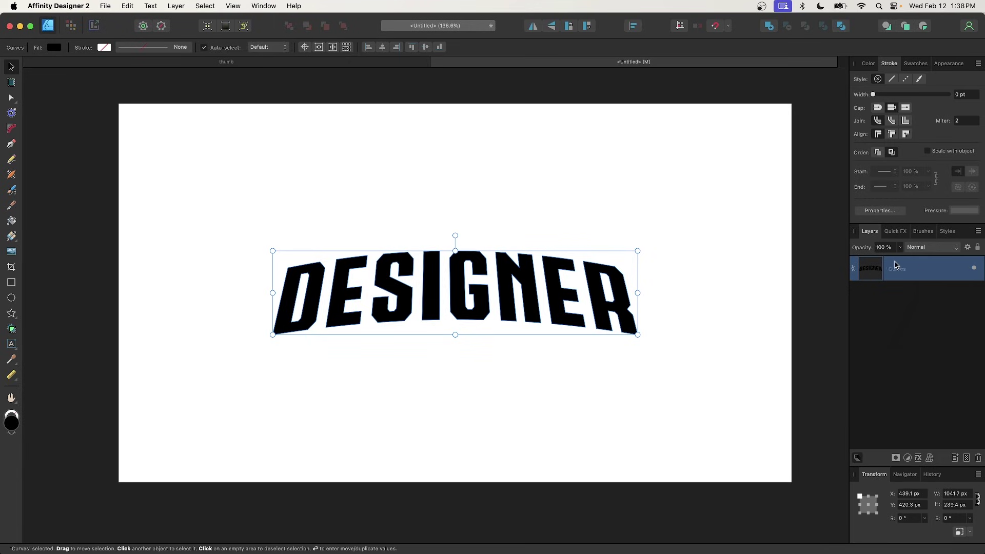
Duplicate the lettering curves and fill the upper copy with white (FFFFFF).
{"action": "scroll", "coordinate": [676, 342], "scroll_direction": "right", "scroll_amount": 1}
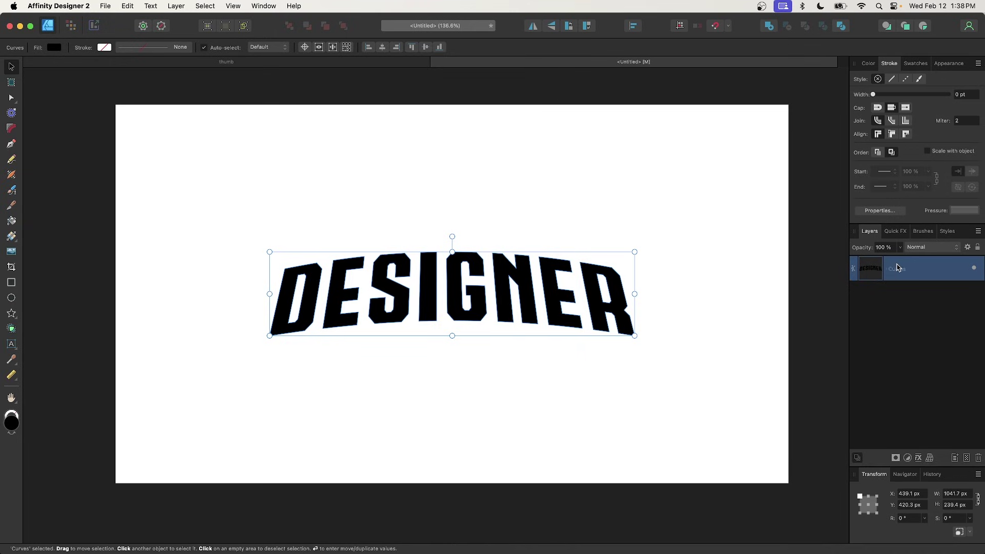
{"action": "right_click", "coordinate": [882, 274]}
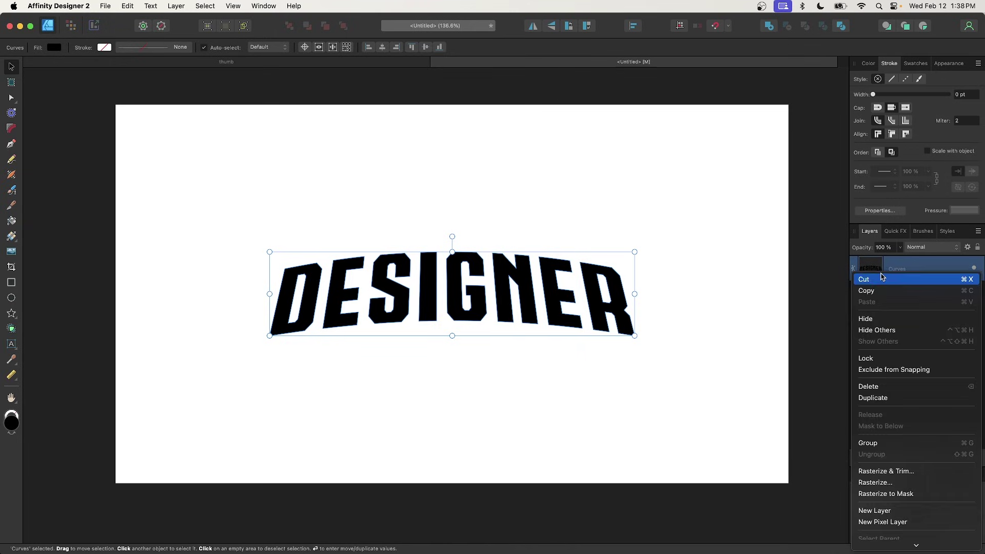
{"action": "left_click", "coordinate": [876, 398]}
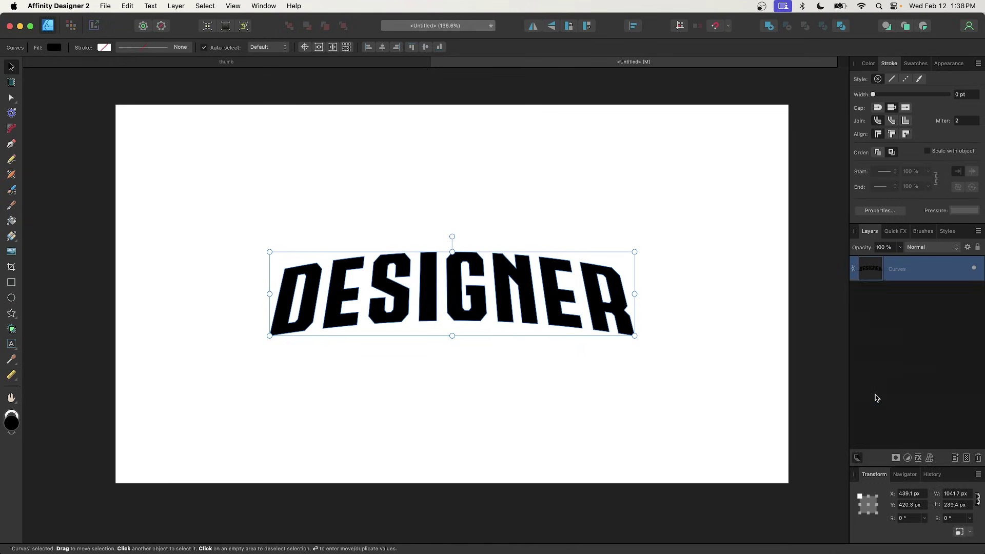
{"action": "left_click", "coordinate": [868, 63]}
{"action": "left_click", "coordinate": [906, 135]}
{"action": "left_click_drag", "start_coordinate": [906, 136], "coordinate": [902, 147]}
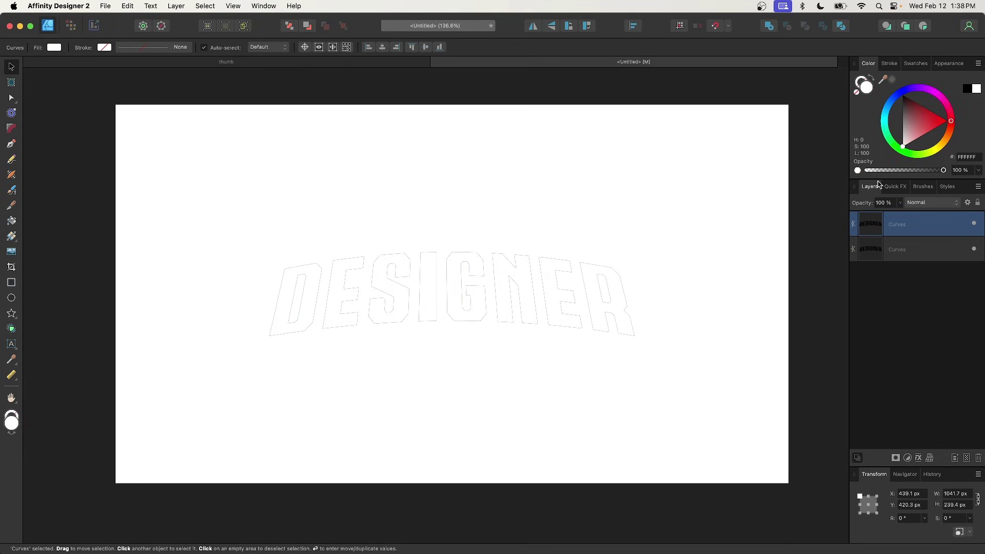
Apply an outward contour of about 23 px with sharp mitered corners to the black lettering copy underneath.
{"action": "left_click", "coordinate": [901, 250]}
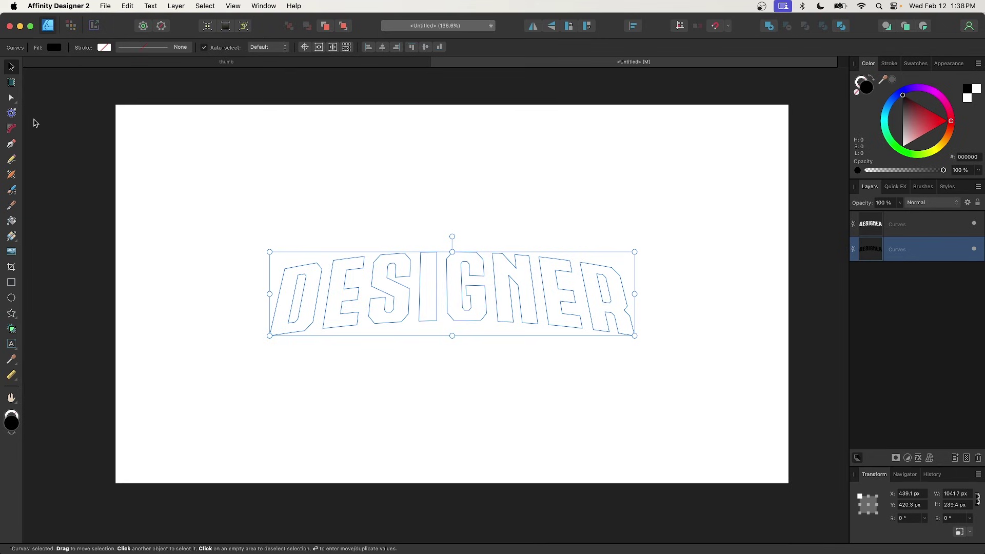
{"action": "left_click", "coordinate": [12, 113]}
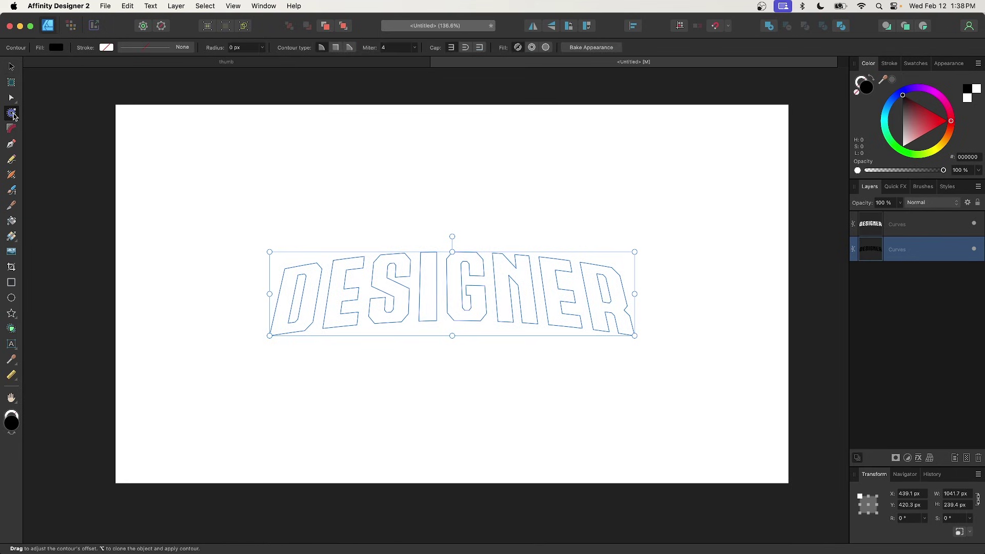
{"action": "mouse_move", "coordinate": [452, 245]}
{"action": "left_mouse_down"}
{"action": "mouse_move", "coordinate": [442, 246]}
{"action": "mouse_move", "coordinate": [461, 243]}
{"action": "left_mouse_up"}
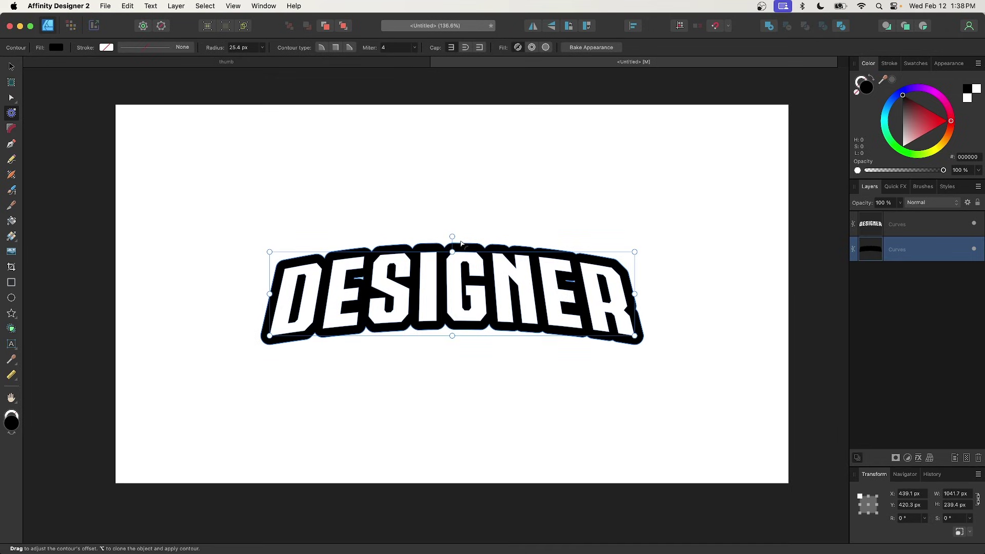
{"action": "left_click", "coordinate": [336, 48]}
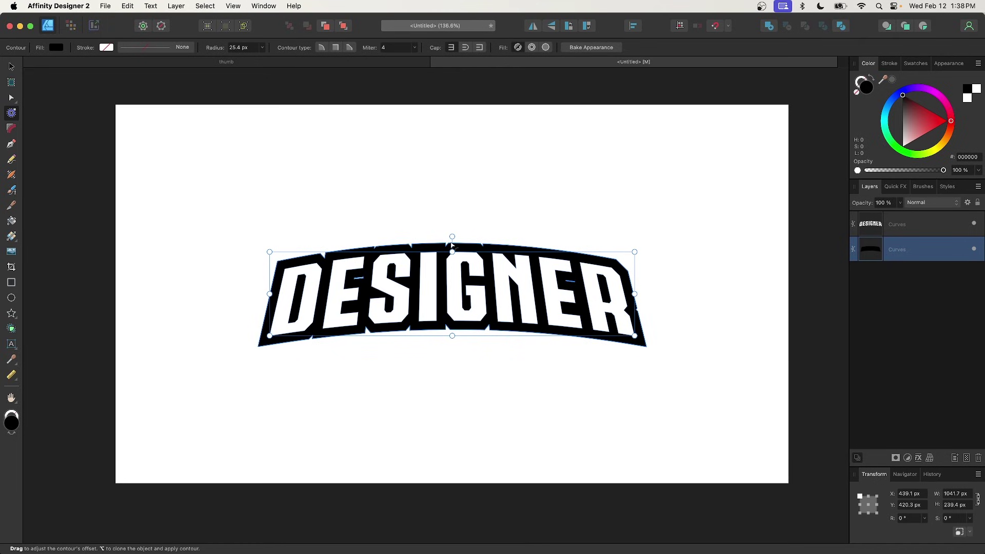
{"action": "mouse_move", "coordinate": [452, 246]}
{"action": "left_mouse_down"}
{"action": "mouse_move", "coordinate": [452, 259]}
{"action": "mouse_move", "coordinate": [452, 246]}
{"action": "left_mouse_up"}
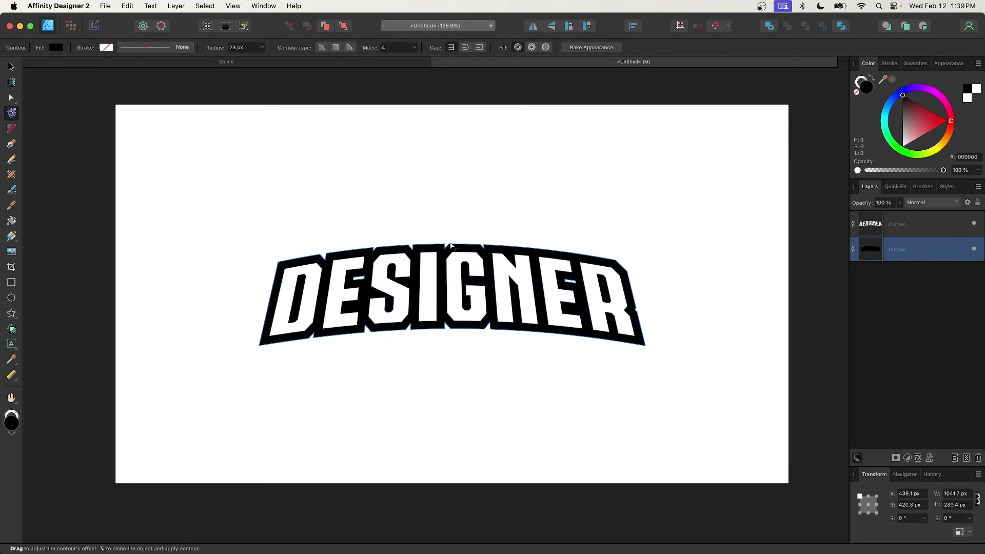
Bake the contour appearance of the black backing shape into editable curves and return to the Move tool.
{"action": "scroll", "coordinate": [452, 283], "scroll_direction": "up", "scroll_amount": 2}
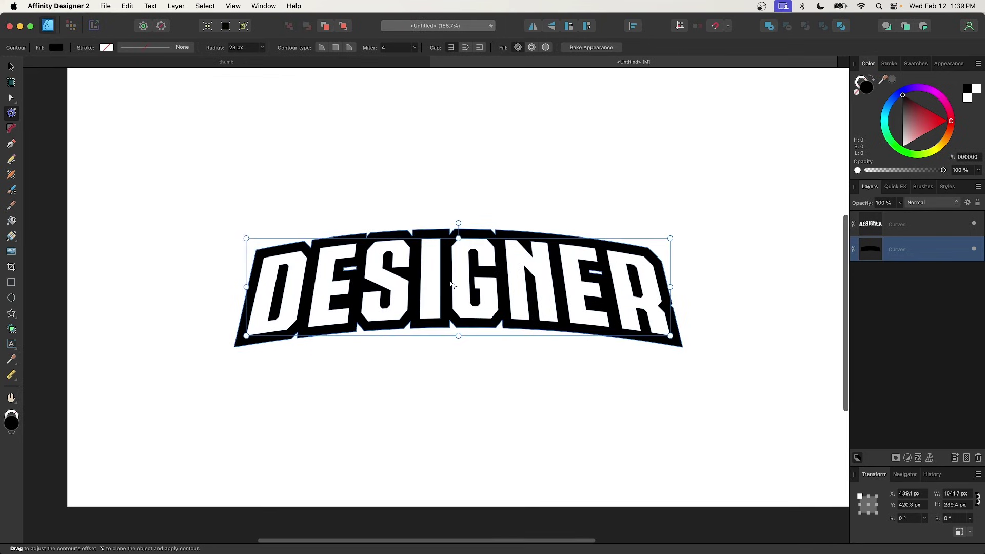
{"action": "scroll", "coordinate": [452, 284], "scroll_direction": "up", "scroll_amount": 1}
{"action": "scroll", "coordinate": [452, 283], "scroll_direction": "right", "scroll_amount": 1}
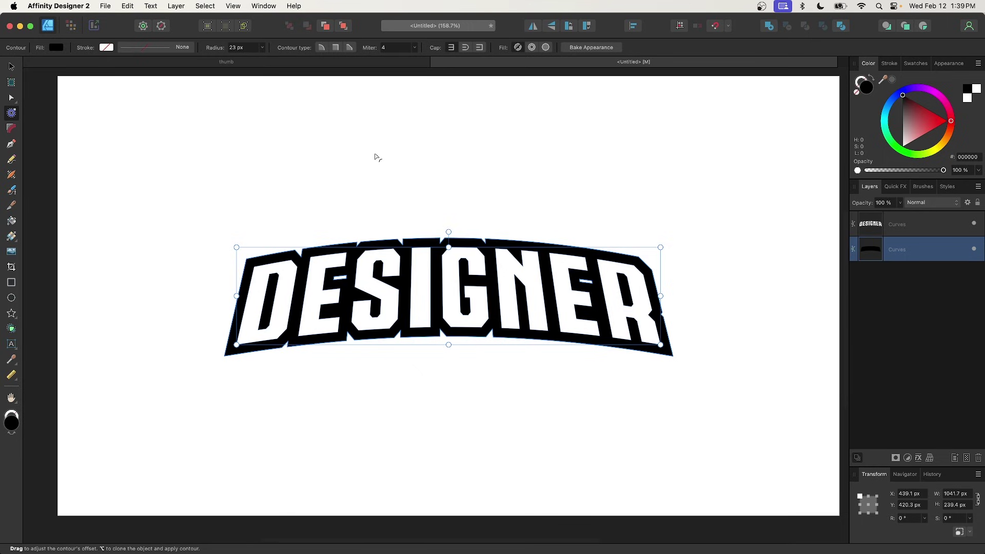
{"action": "left_click", "coordinate": [590, 48]}
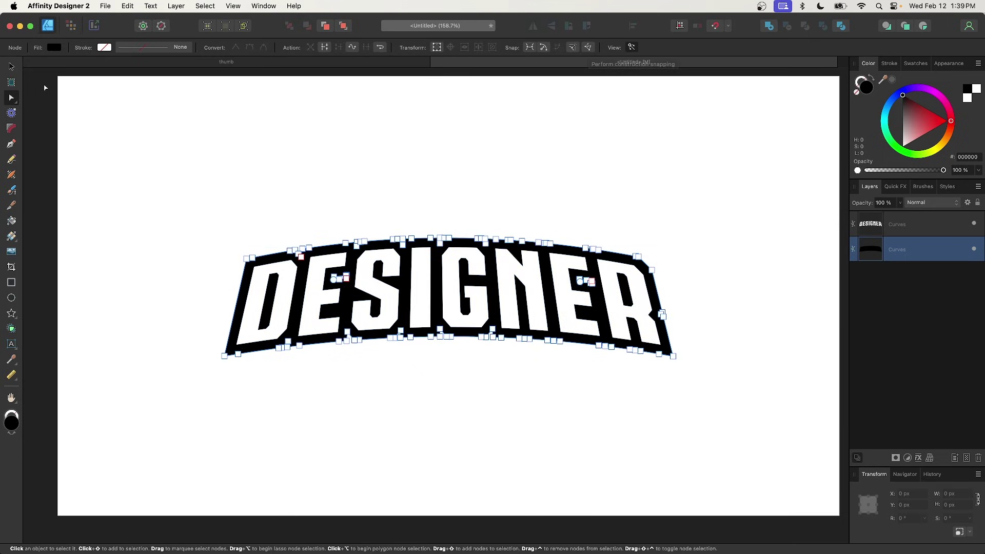
{"action": "left_click", "coordinate": [11, 66]}
{"action": "scroll", "coordinate": [386, 299], "scroll_direction": "up", "scroll_amount": 3}
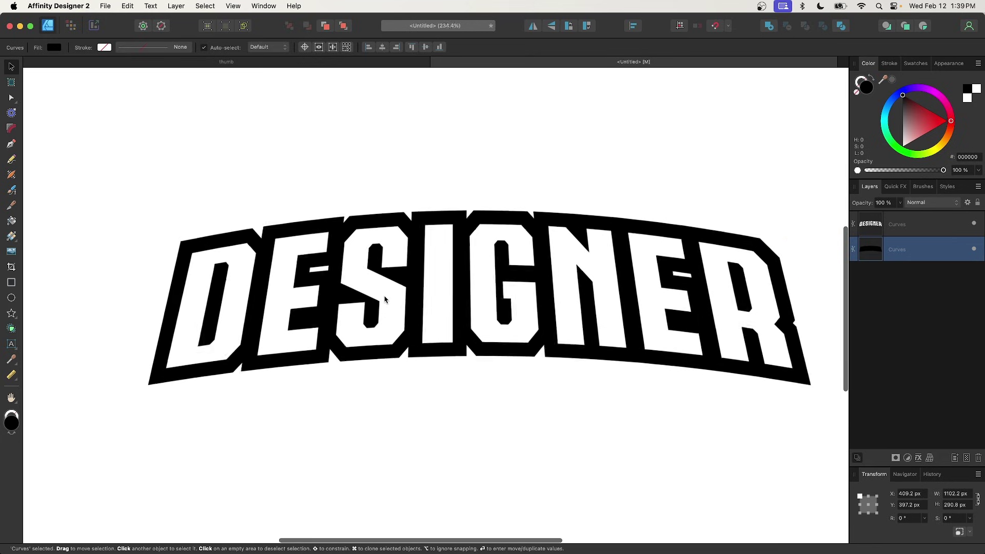
{"action": "scroll", "coordinate": [386, 300], "scroll_direction": "down", "scroll_amount": 1}
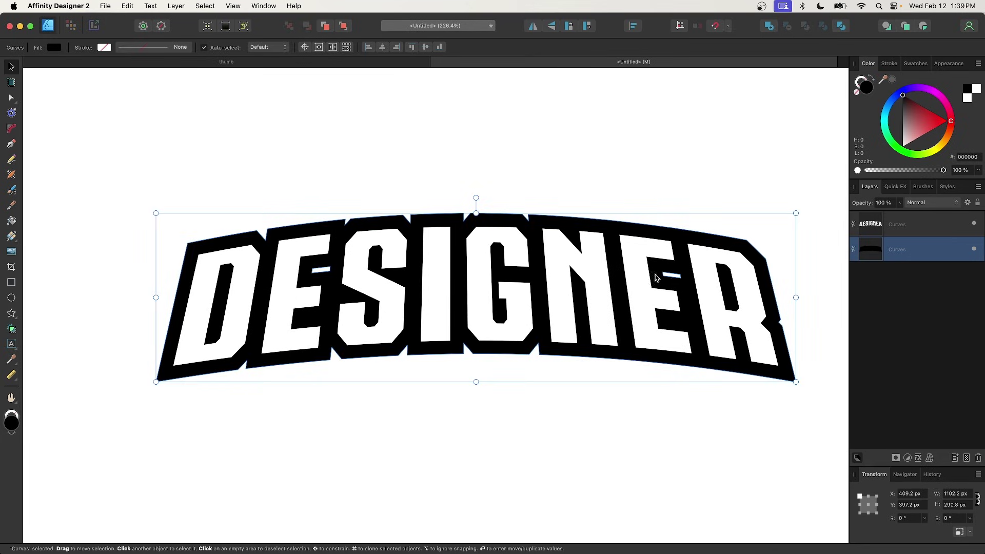
Fill the remaining holes inside the black backing shape so it becomes one solid silhouette.
{"action": "scroll", "coordinate": [669, 279], "scroll_direction": "up", "scroll_amount": 2}
{"action": "scroll", "coordinate": [583, 275], "scroll_direction": "down", "scroll_amount": 2}
{"action": "scroll", "coordinate": [582, 274], "scroll_direction": "down", "scroll_amount": 1}
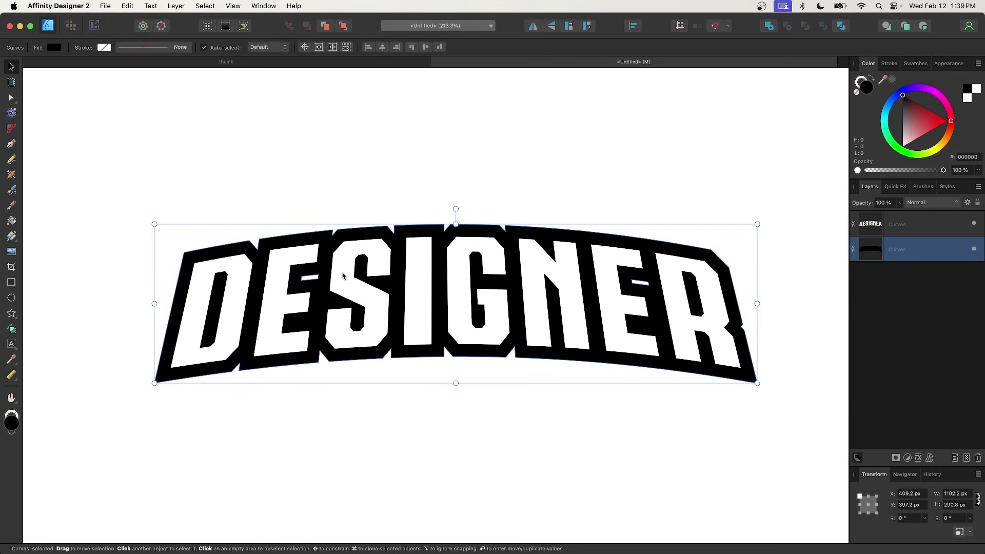
{"action": "scroll", "coordinate": [360, 280], "scroll_direction": "right", "scroll_amount": 1}
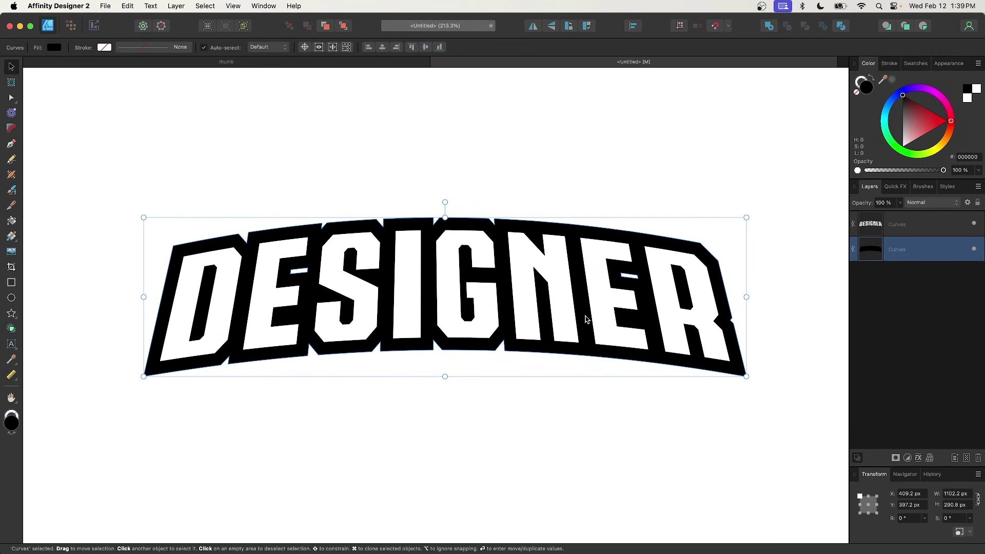
{"action": "left_click", "coordinate": [180, 10]}
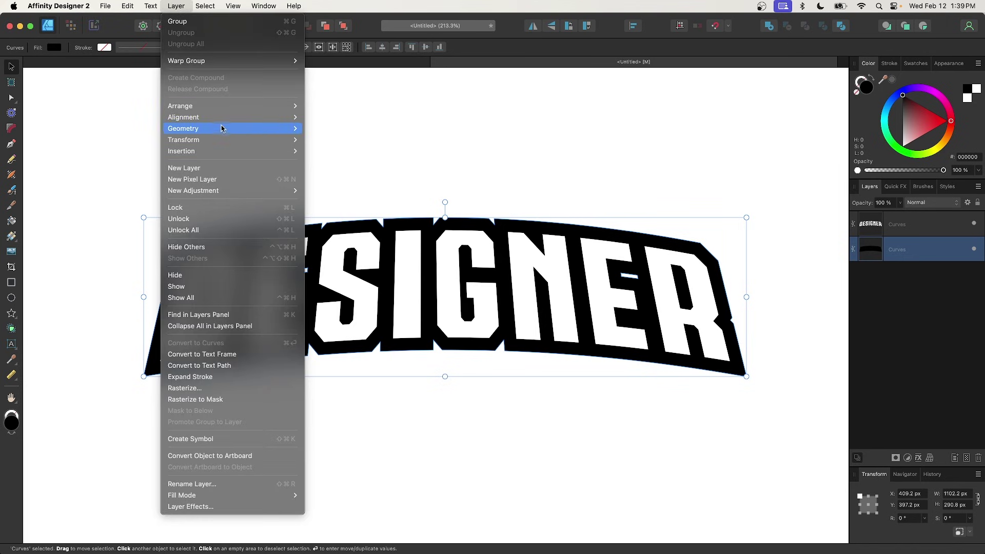
{"action": "mouse_move", "coordinate": [221, 129]}
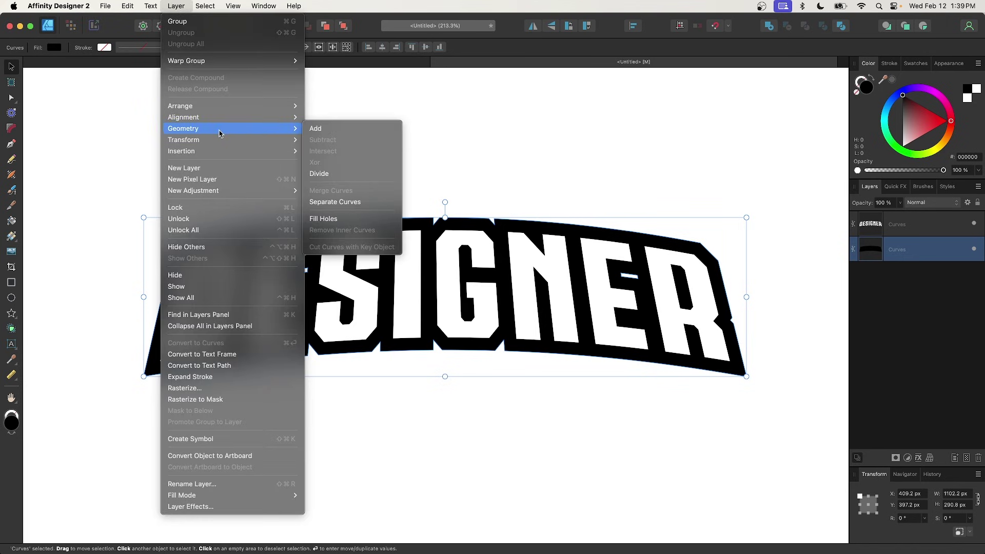
{"action": "left_click", "coordinate": [334, 221]}
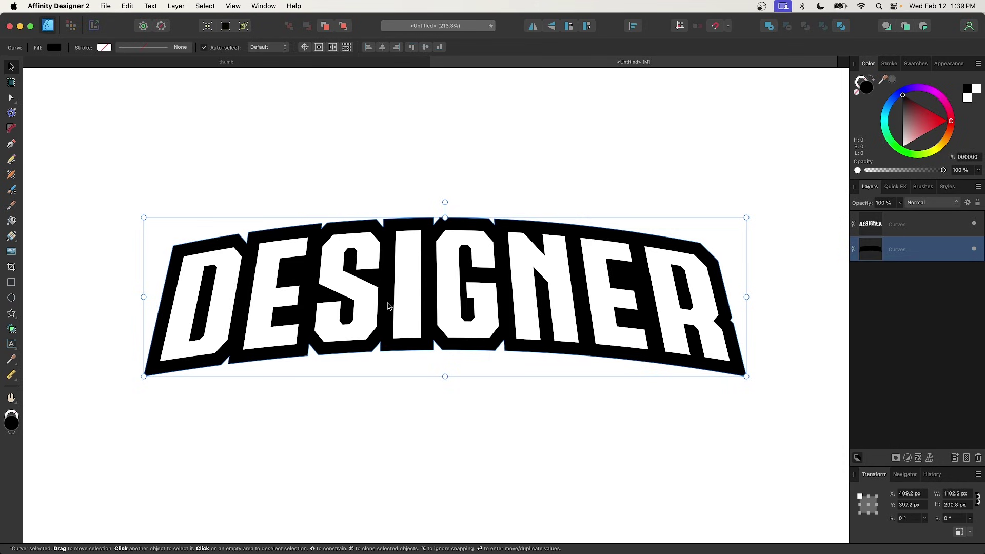
Duplicate the black backing shape about 2 px lower and shrink the copy proportionally around its center to about 1087.4 px wide.
{"action": "scroll", "coordinate": [475, 248], "scroll_direction": "up", "scroll_amount": 5}
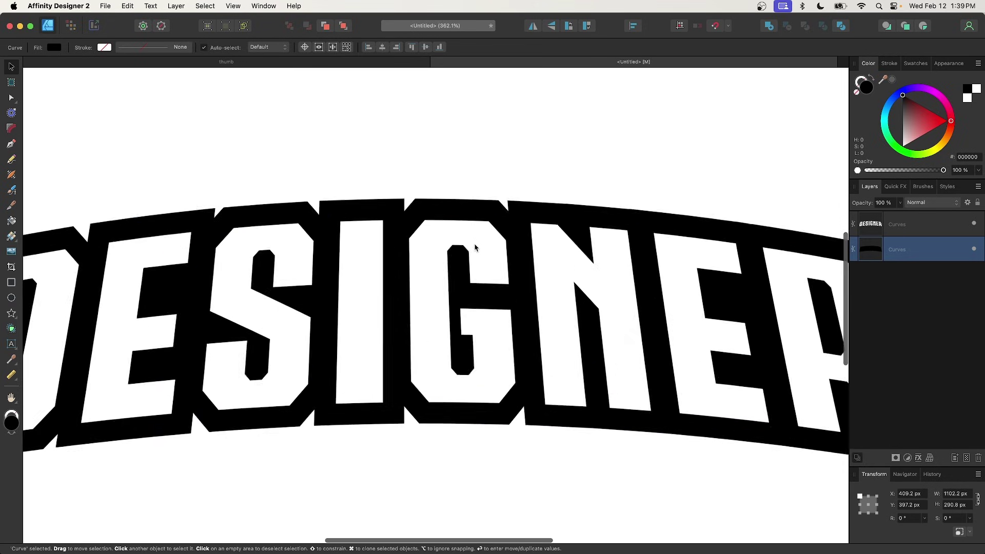
{"action": "scroll", "coordinate": [475, 248], "scroll_direction": "up", "scroll_amount": 2}
{"action": "scroll", "coordinate": [367, 238], "scroll_direction": "up", "scroll_amount": 5}
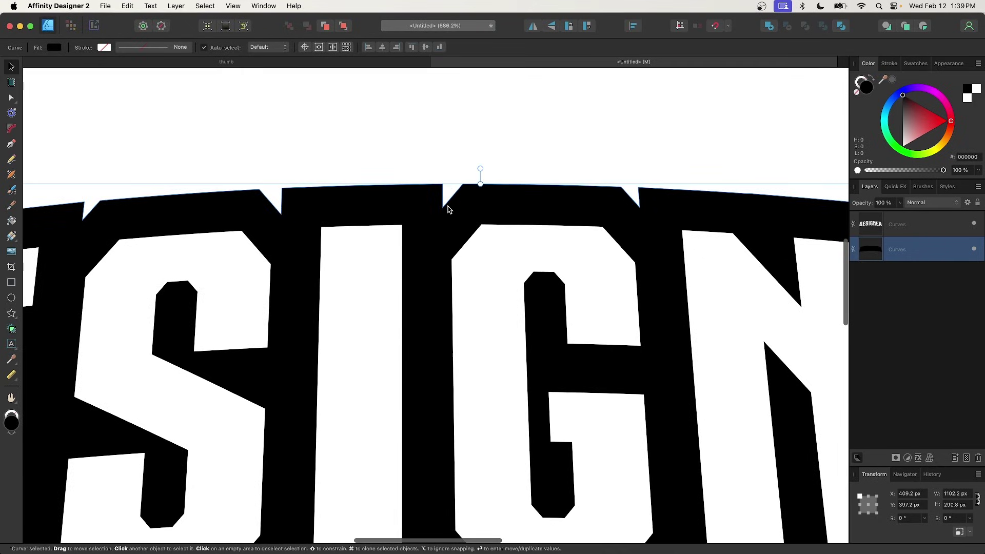
{"action": "scroll", "coordinate": [446, 207], "scroll_direction": "down", "scroll_amount": 1}
{"action": "scroll", "coordinate": [446, 207], "scroll_direction": "right", "scroll_amount": 1}
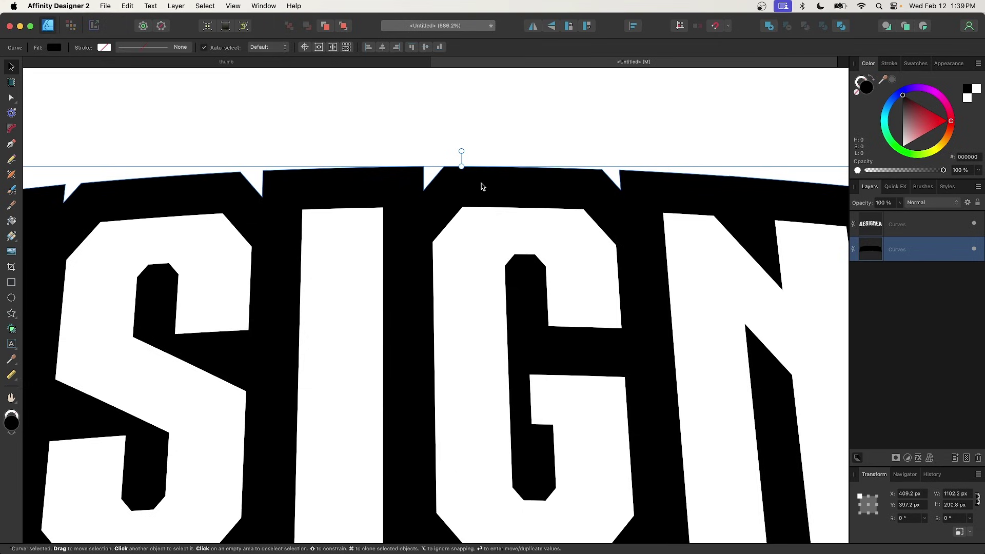
{"action": "left_click_drag", "start_coordinate": [482, 185], "coordinate": [482, 188]}
{"action": "key", "text": "super+j"}
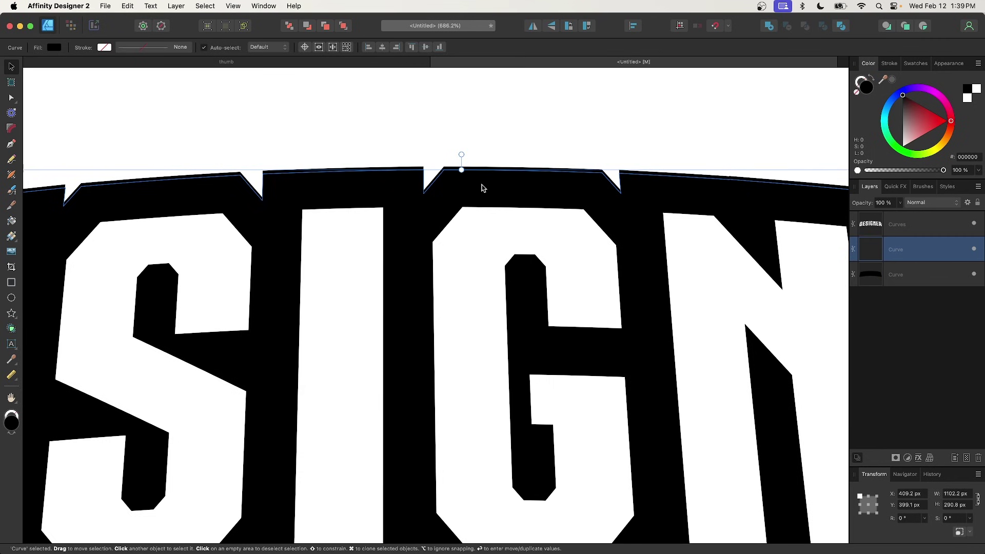
{"action": "scroll", "coordinate": [482, 187], "scroll_direction": "down", "scroll_amount": 5}
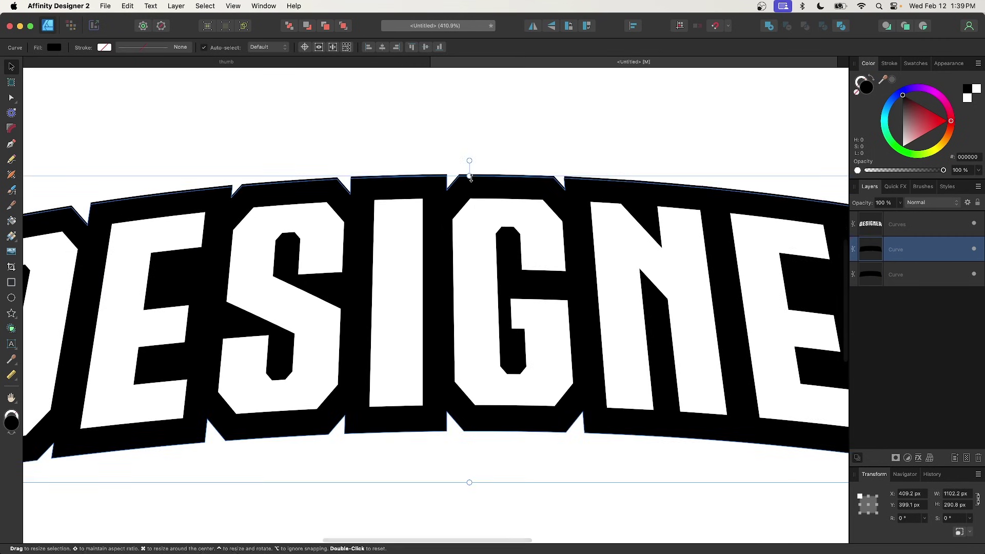
{"action": "left_click_drag", "start_coordinate": [470, 176], "coordinate": [470, 181]}
Repeat the shifted and scaled duplication until 20 black copies form a tapered 3D block beneath the lettering, and deselect.
{"action": "scroll", "coordinate": [470, 181], "scroll_direction": "down", "scroll_amount": 5}
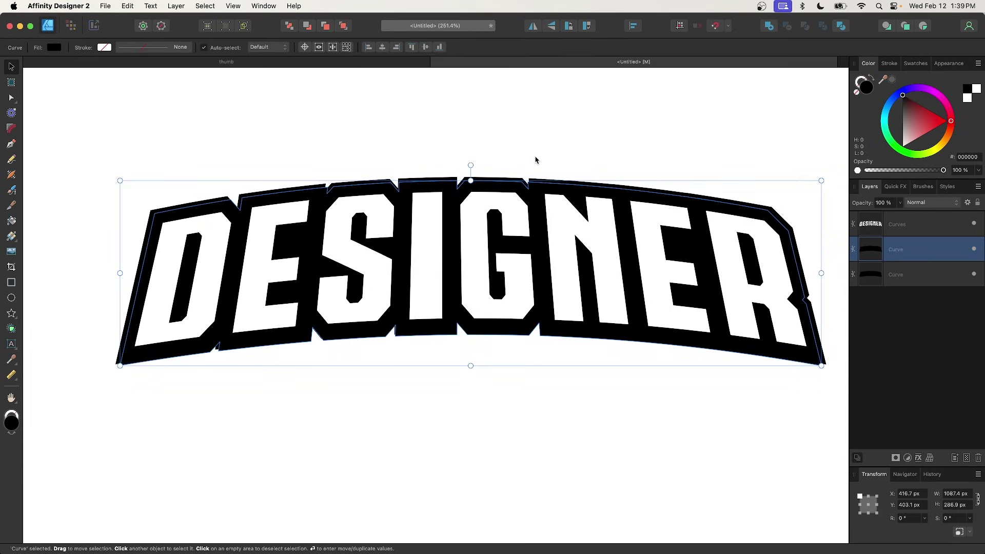
{"action": "key", "text": "super+j"}
{"action": "key", "text": "super+j"}
{"action": "key", "text": "super+j"}
{"action": "key", "text": "super+j"}
{"action": "key", "text": "super+j"}
{"action": "key", "text": "super+j"}
{"action": "key", "text": "super+j"}
{"action": "key", "text": "super+j"}
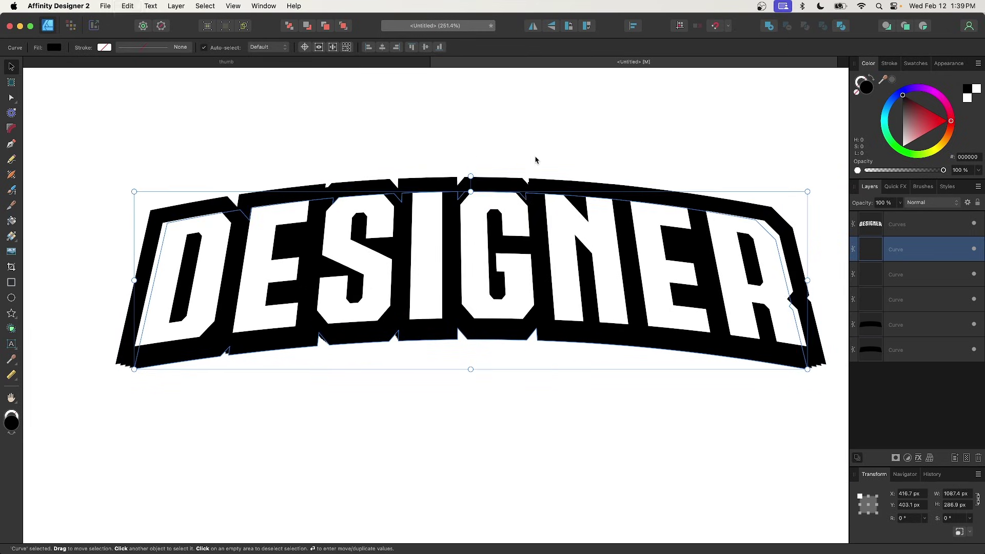
{"action": "key", "text": "super+j"}
{"action": "key", "text": "super+j"}
{"action": "key", "text": "super+j"}
{"action": "key", "text": "super+j"}
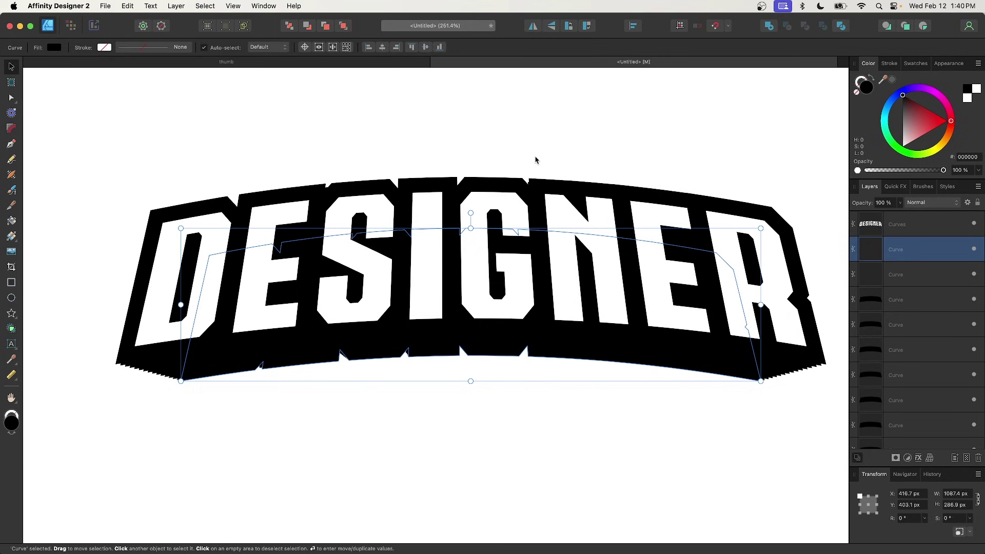
{"action": "key", "text": "super+j"}
{"action": "key", "text": "super+j"}
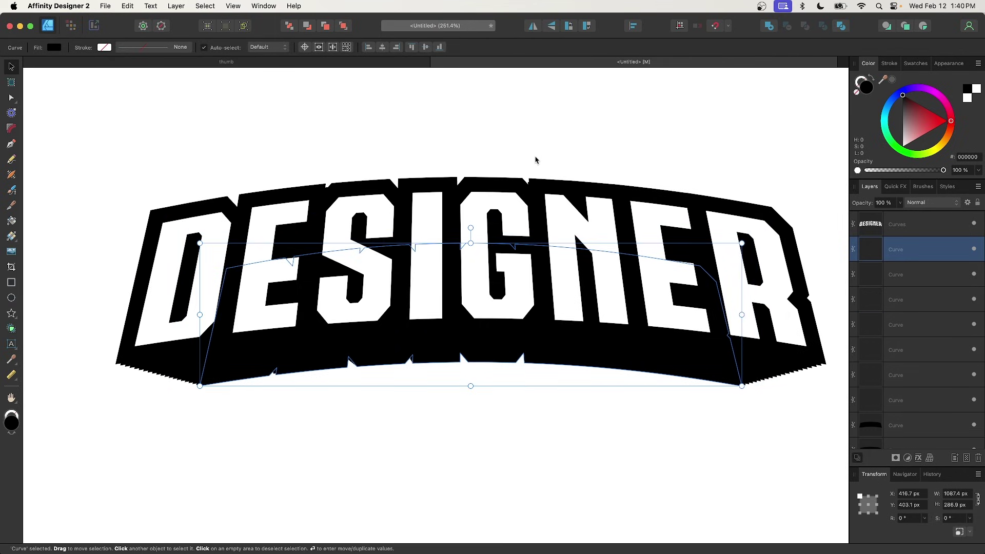
{"action": "key", "text": "super+d"}
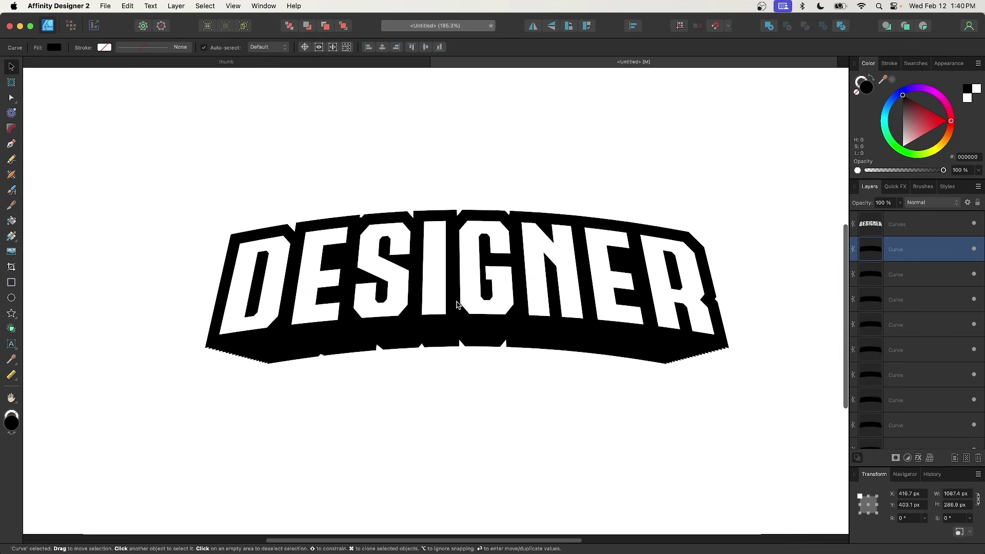
Select all the stacked black backing copies without the white lettering and merge them into a single shape with Add.
{"action": "scroll", "coordinate": [394, 312], "scroll_direction": "down", "scroll_amount": 3}
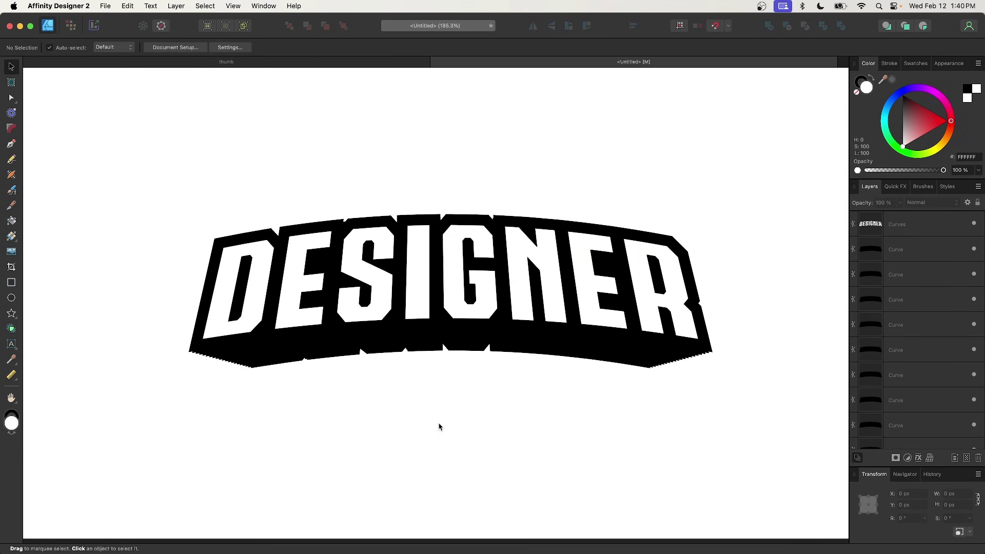
{"action": "left_click_drag", "start_coordinate": [803, 442], "coordinate": [118, 144]}
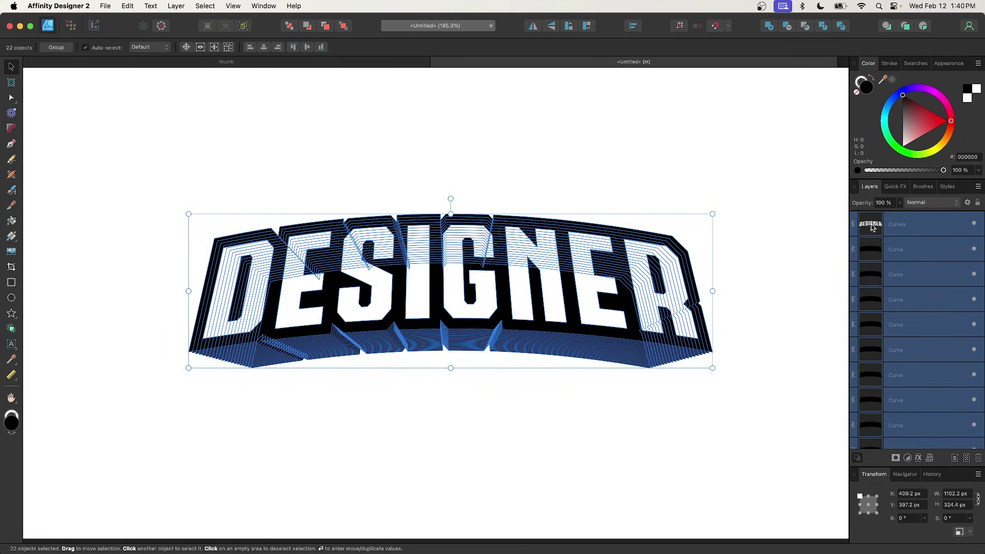
{"action": "left_click", "coordinate": [554, 292], "text": "shift"}
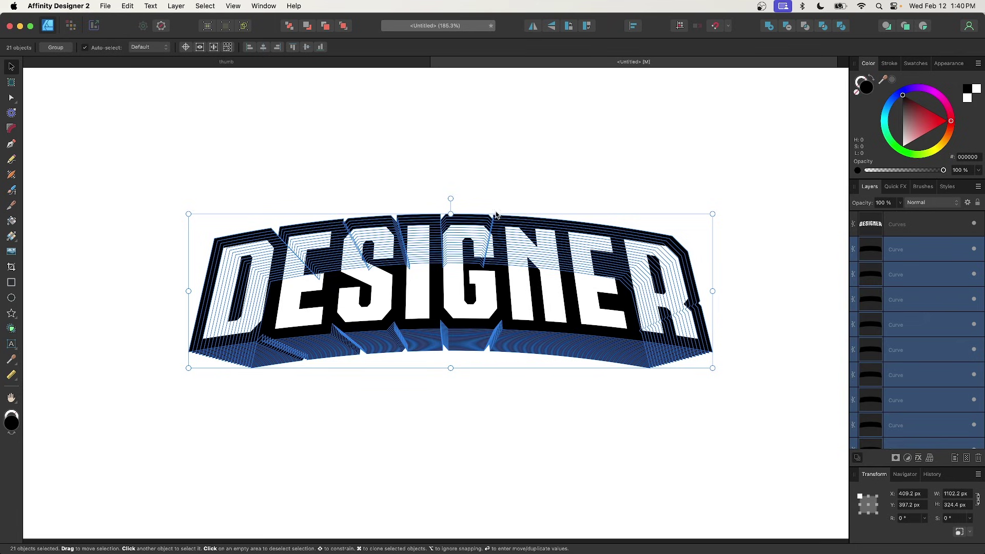
{"action": "left_click", "coordinate": [770, 26]}
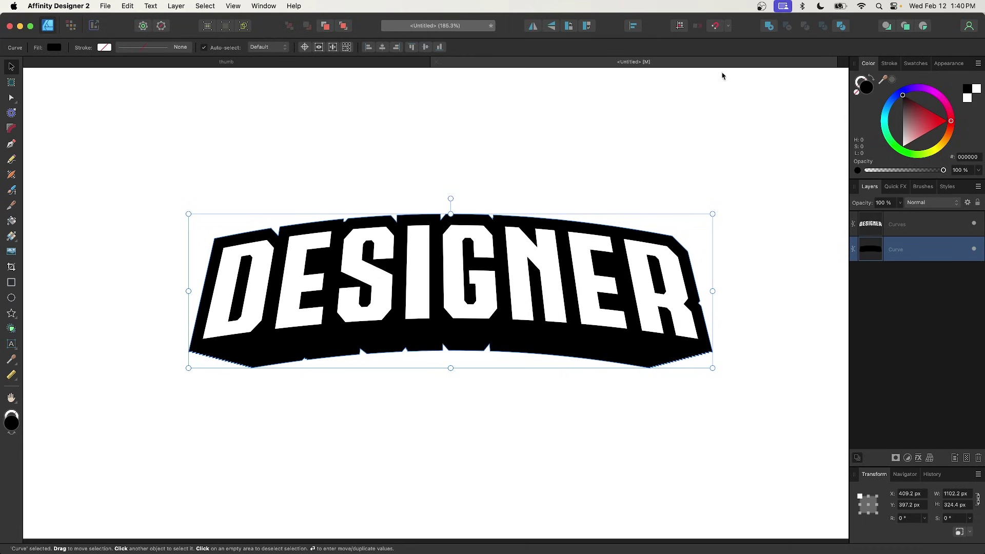
Delete the stair-step nodes along the merged shape's lower-left slanted edge, keeping its two end corners to leave a straight line.
{"action": "scroll", "coordinate": [209, 393], "scroll_direction": "up", "scroll_amount": 10}
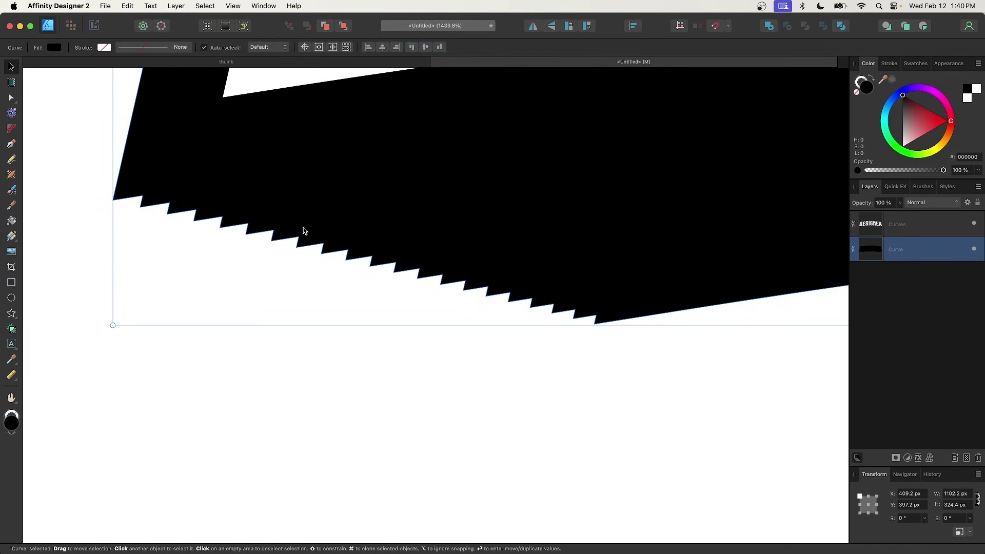
{"action": "scroll", "coordinate": [440, 263], "scroll_direction": "down", "scroll_amount": 5}
{"action": "scroll", "coordinate": [411, 275], "scroll_direction": "right", "scroll_amount": 5}
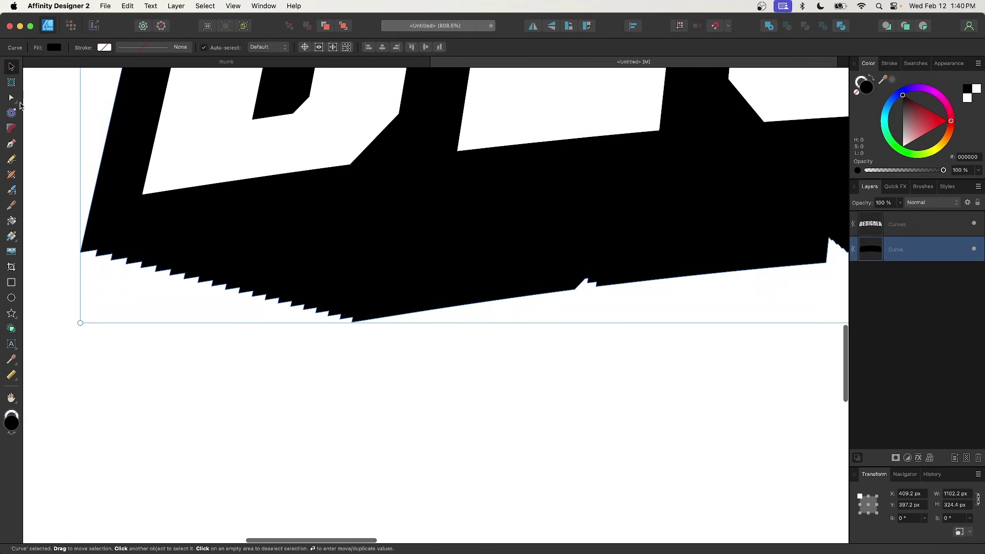
{"action": "key", "text": "a"}
{"action": "scroll", "coordinate": [143, 251], "scroll_direction": "up", "scroll_amount": 5}
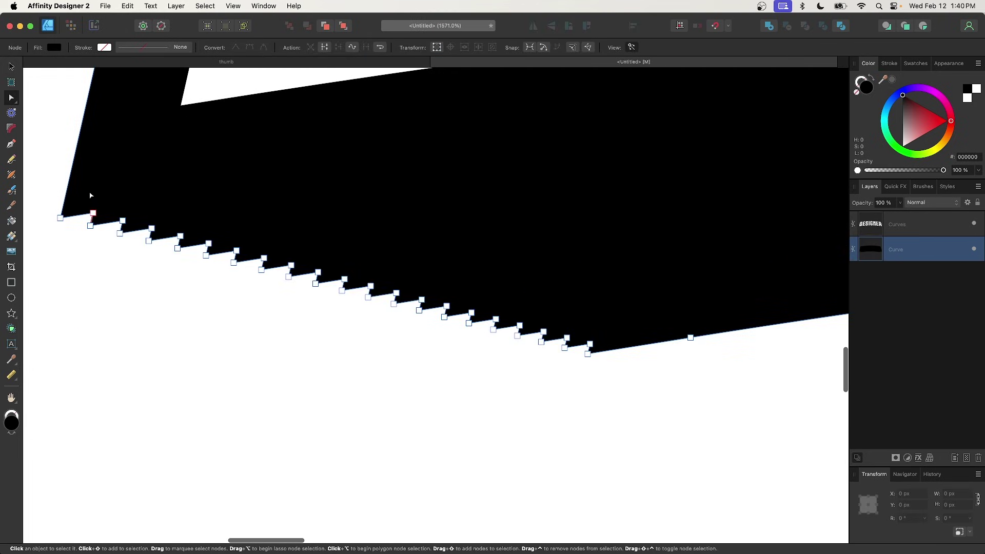
{"action": "left_click_drag", "start_coordinate": [84, 167], "coordinate": [579, 395]}
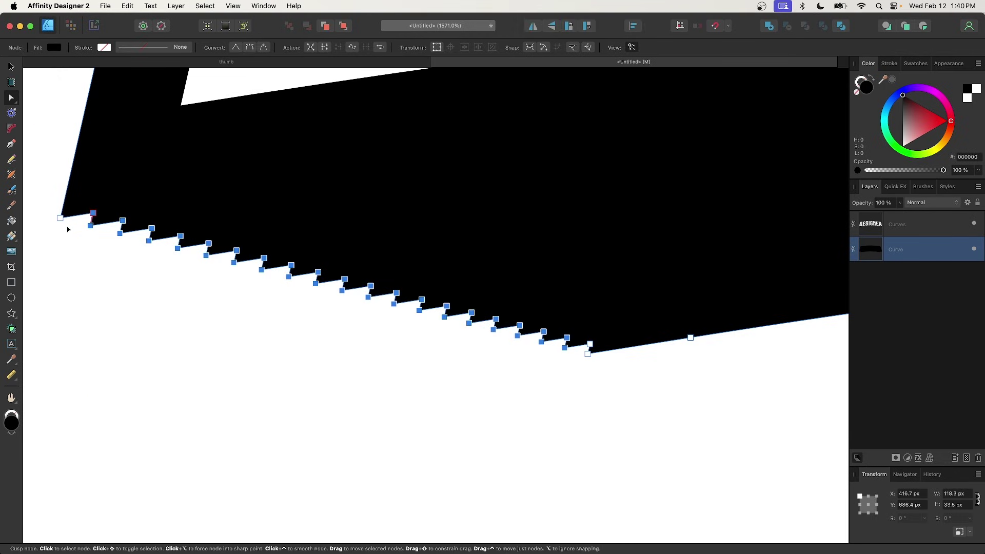
{"action": "left_click_drag", "start_coordinate": [606, 319], "coordinate": [576, 347]}
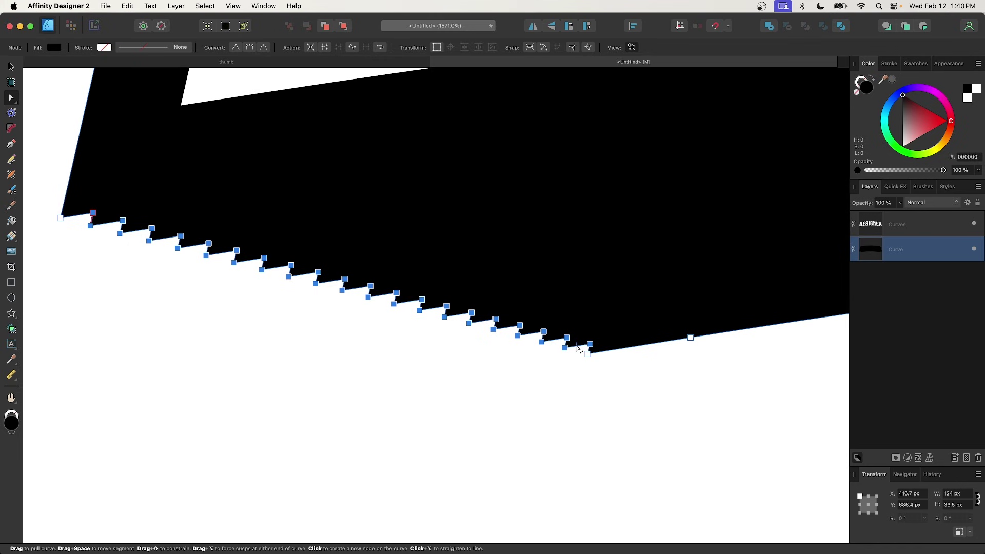
{"action": "key", "text": "Delete"}
Delete the stair-step nodes in the two bottom-edge notches beneath the D–E and E–S gaps of the backing shape.
{"action": "scroll", "coordinate": [576, 347], "scroll_direction": "down", "scroll_amount": 5}
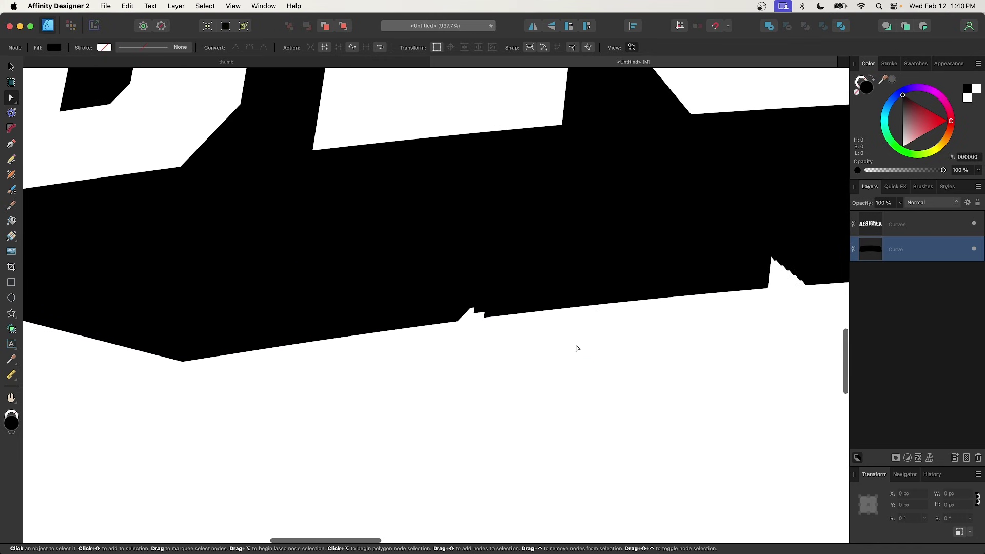
{"action": "scroll", "coordinate": [464, 323], "scroll_direction": "up", "scroll_amount": 5}
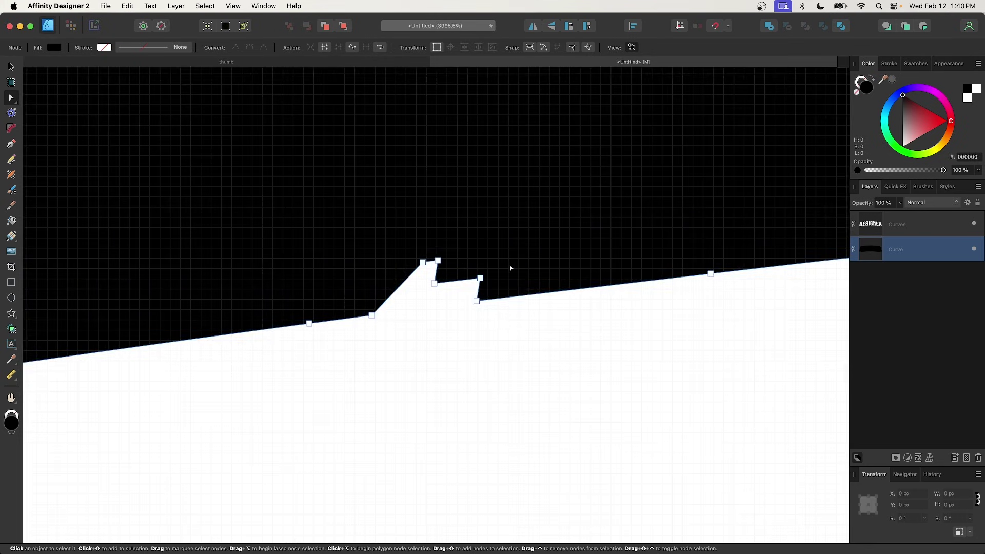
{"action": "left_click_drag", "start_coordinate": [516, 290], "coordinate": [434, 242]}
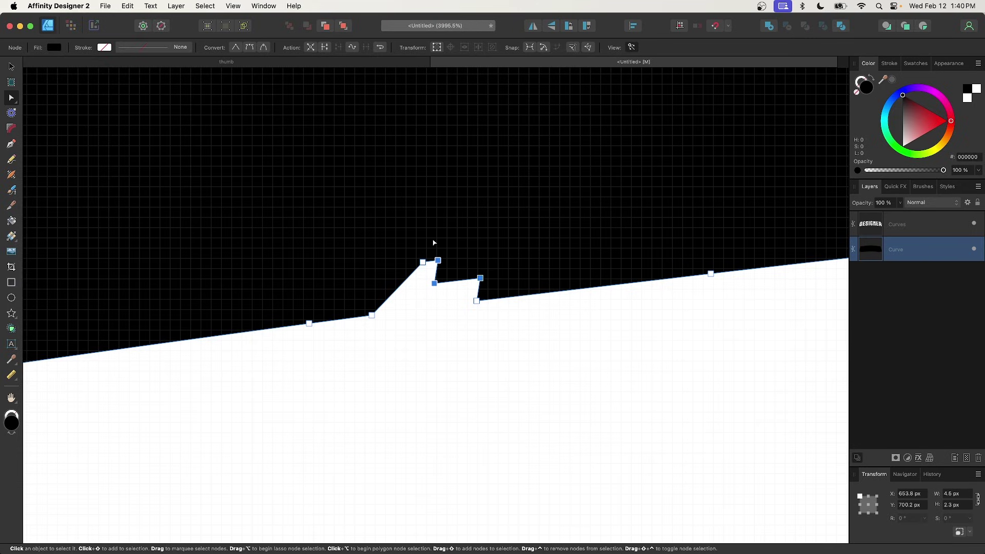
{"action": "key", "text": "Delete"}
{"action": "scroll", "coordinate": [433, 243], "scroll_direction": "down", "scroll_amount": 3}
{"action": "scroll", "coordinate": [433, 242], "scroll_direction": "right", "scroll_amount": 5}
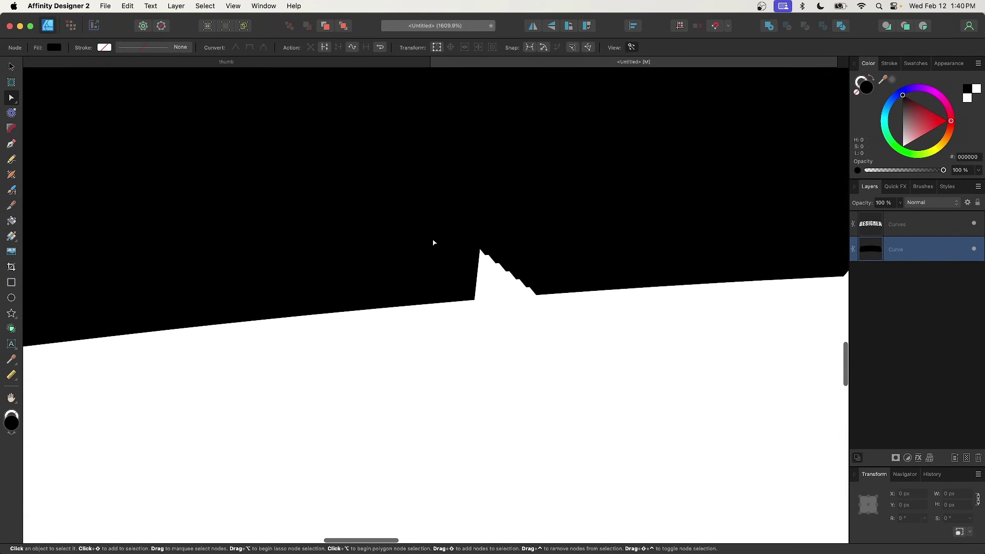
{"action": "scroll", "coordinate": [563, 295], "scroll_direction": "up", "scroll_amount": 5}
{"action": "left_click_drag", "start_coordinate": [539, 144], "coordinate": [335, 287]}
{"action": "key", "text": "Delete"}
{"action": "scroll", "coordinate": [543, 242], "scroll_direction": "down", "scroll_amount": 5}
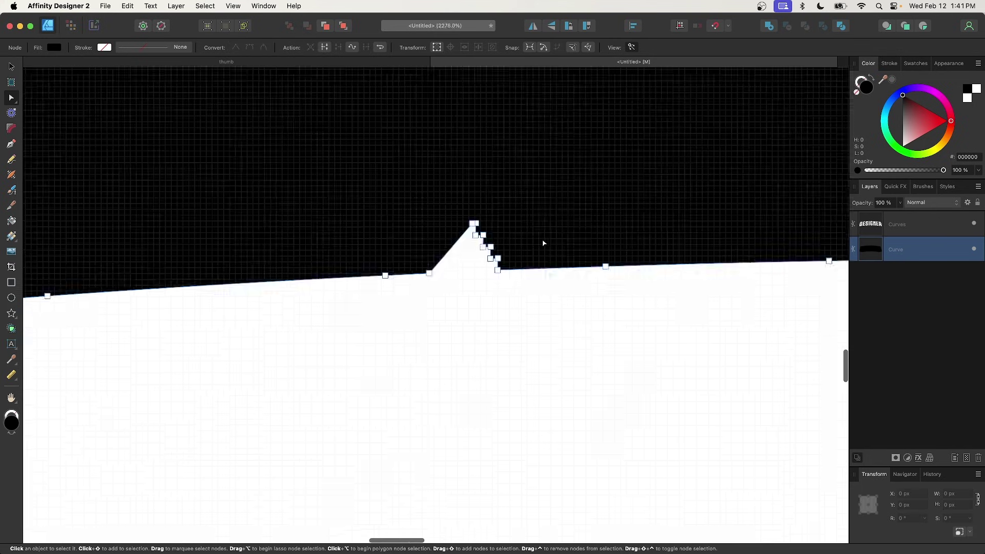
Inspect the remaining notches along the backing shape, return to the Move tool and clear the selection.
{"action": "scroll", "coordinate": [363, 180], "scroll_direction": "up", "scroll_amount": 3}
{"action": "scroll", "coordinate": [363, 180], "scroll_direction": "right", "scroll_amount": 5}
{"action": "scroll", "coordinate": [437, 200], "scroll_direction": "up", "scroll_amount": 3}
{"action": "scroll", "coordinate": [437, 201], "scroll_direction": "down", "scroll_amount": 10}
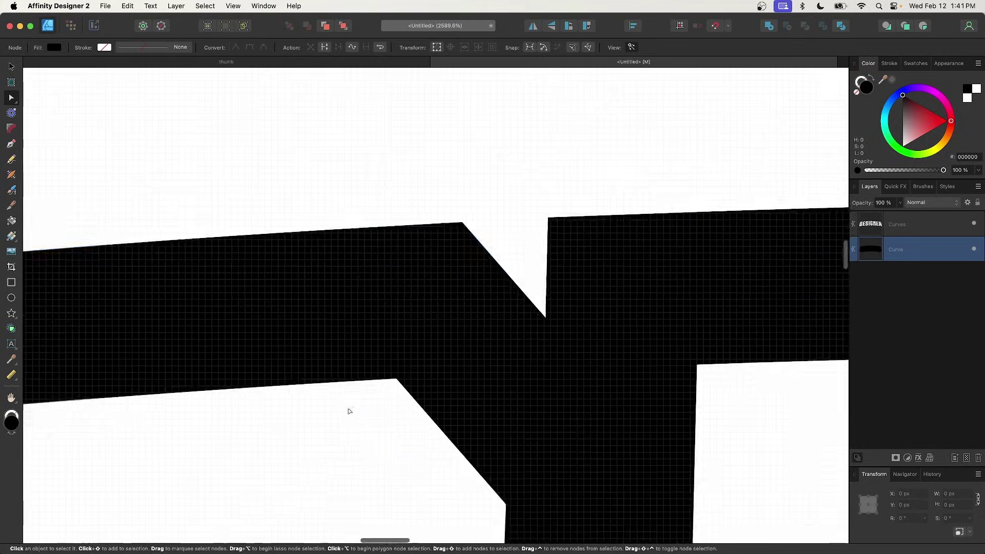
{"action": "key", "text": "v"}
{"action": "key", "text": "super+d"}
{"action": "scroll", "coordinate": [611, 195], "scroll_direction": "down", "scroll_amount": 3}
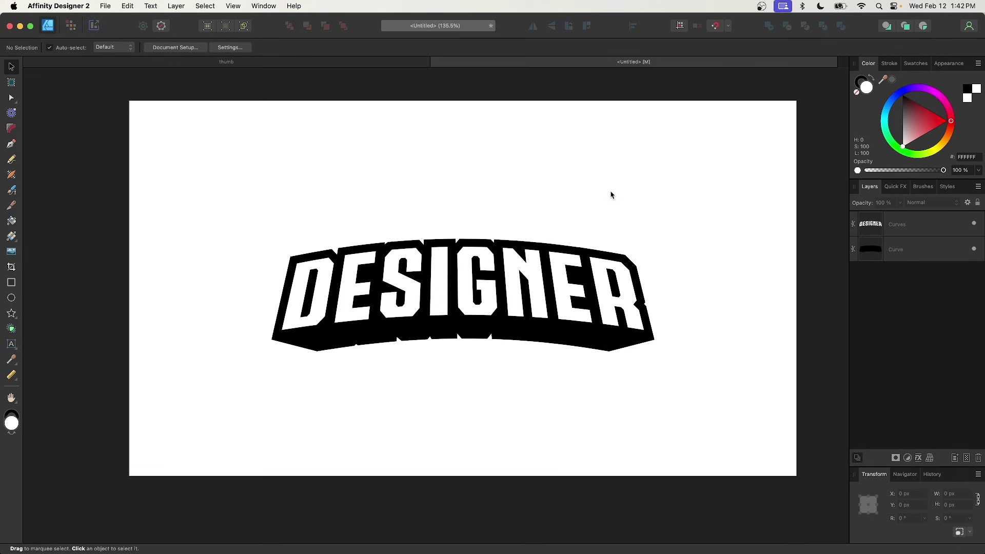
Turn on snapping, draw a 1920 × 1080 px rectangle covering the whole page and fill it with black (000000).
{"action": "left_click", "coordinate": [8, 287]}
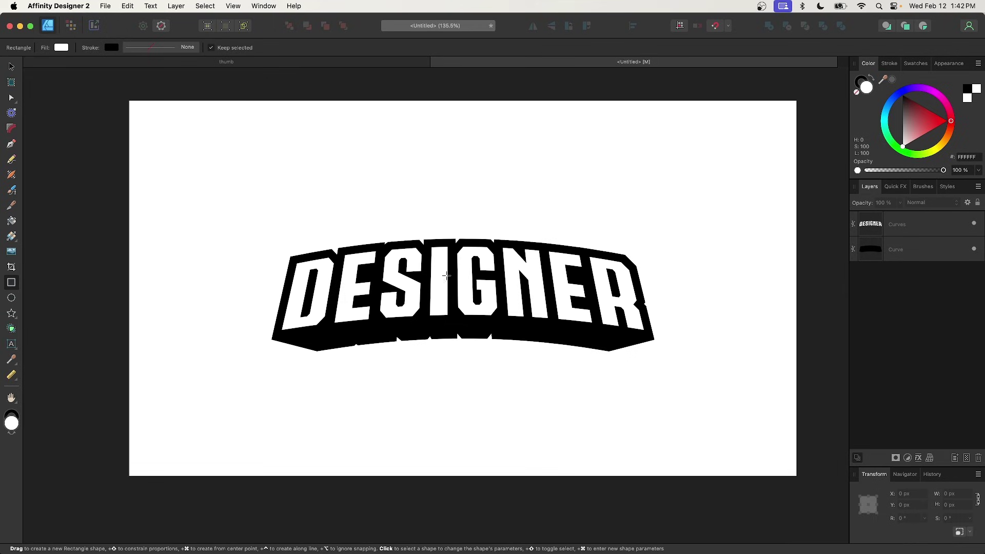
{"action": "left_click", "coordinate": [717, 30]}
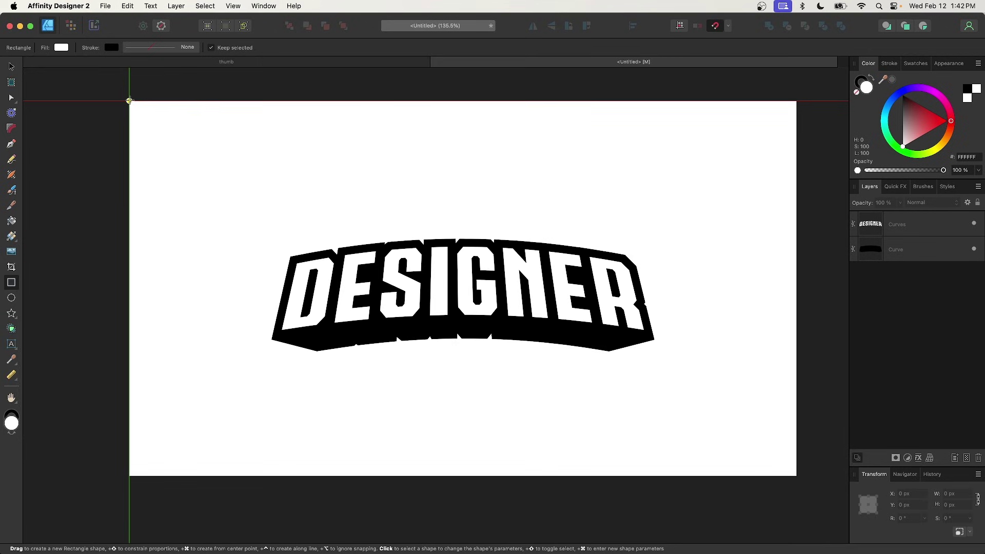
{"action": "left_click_drag", "start_coordinate": [129, 100], "coordinate": [794, 476]}
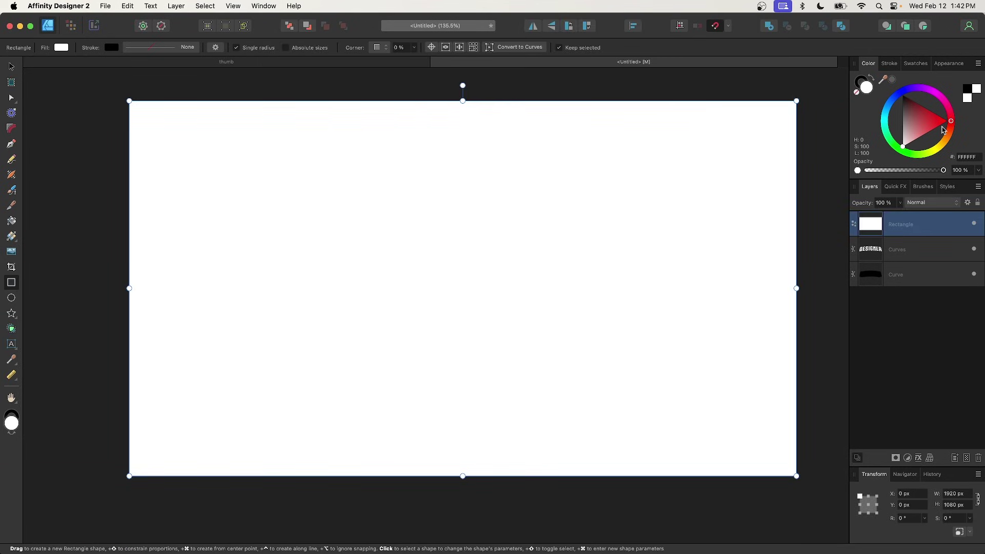
{"action": "left_click", "coordinate": [902, 95]}
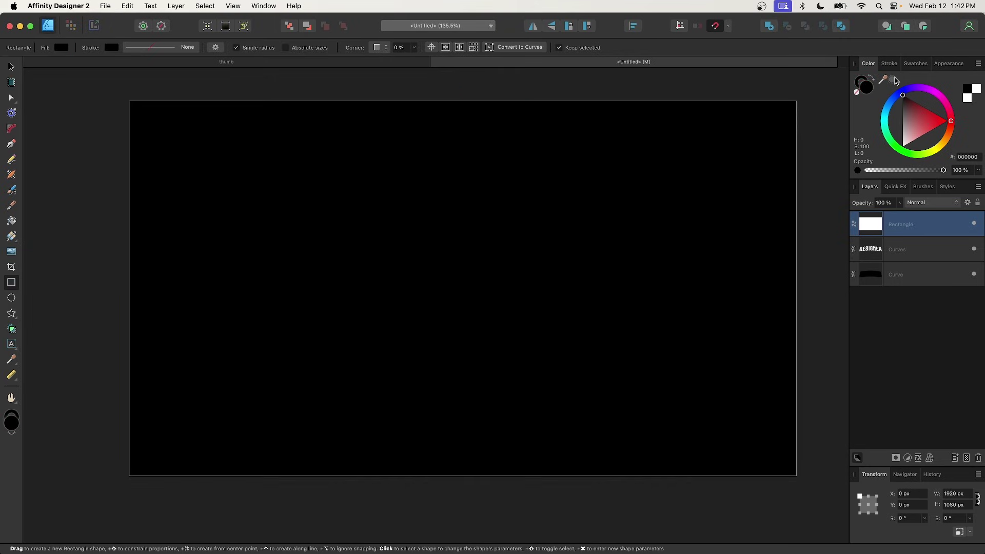
Send the full-page black rectangle to the back of the layer order, beneath the lettering and its backing shape.
{"action": "left_click", "coordinate": [11, 67]}
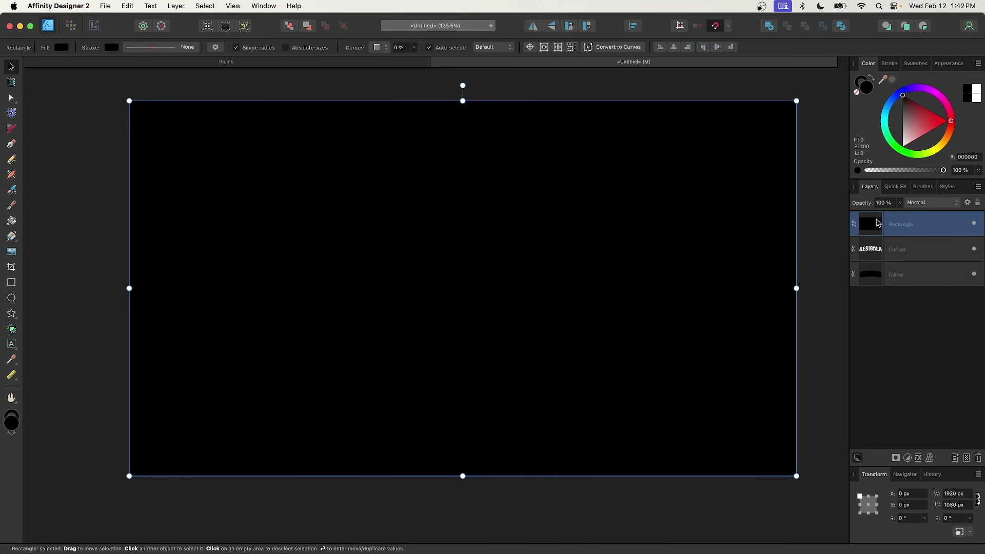
{"action": "left_click_drag", "start_coordinate": [876, 225], "coordinate": [895, 328]}
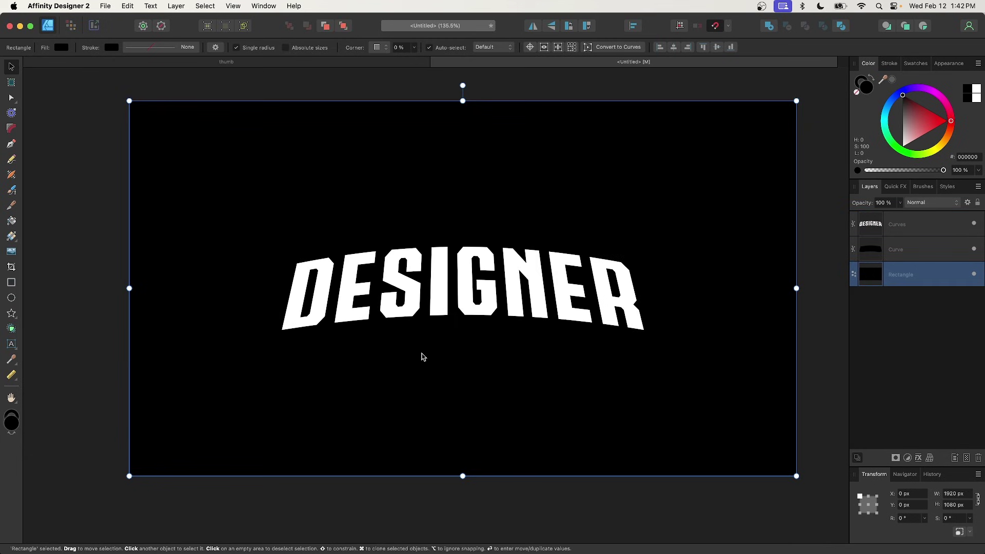
Give the black backing shape behind the lettering a thin stroke and colour that stroke cyan (00C4FF).
{"action": "left_click", "coordinate": [916, 251]}
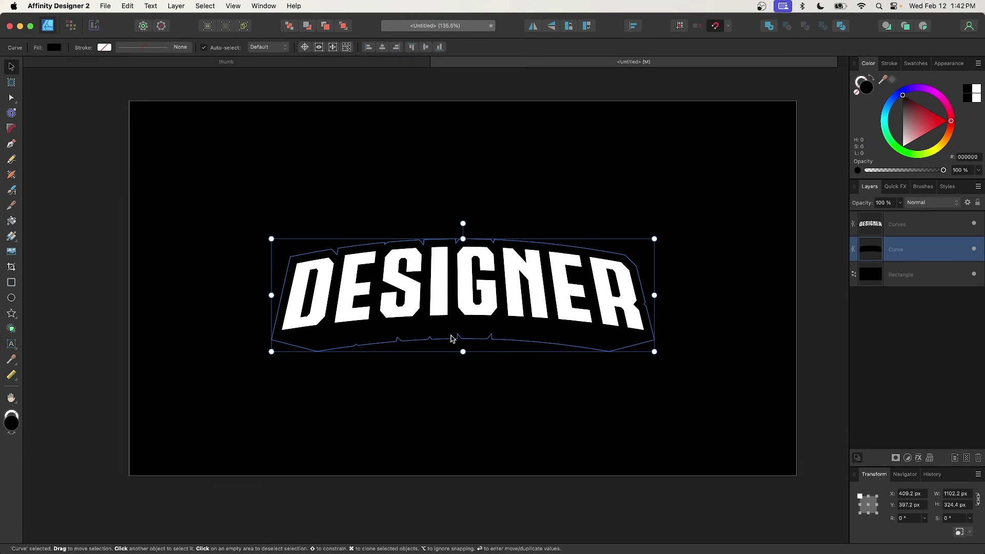
{"action": "left_click", "coordinate": [893, 66]}
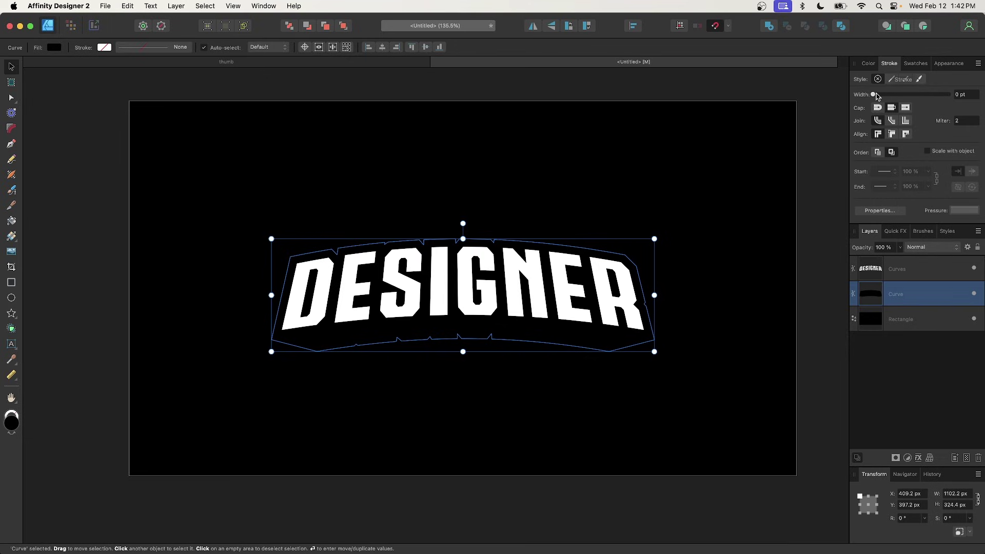
{"action": "left_click", "coordinate": [873, 96]}
{"action": "mouse_move", "coordinate": [873, 95]}
{"action": "left_mouse_down"}
{"action": "mouse_move", "coordinate": [904, 100]}
{"action": "mouse_move", "coordinate": [880, 95]}
{"action": "left_mouse_up"}
{"action": "left_click", "coordinate": [870, 63]}
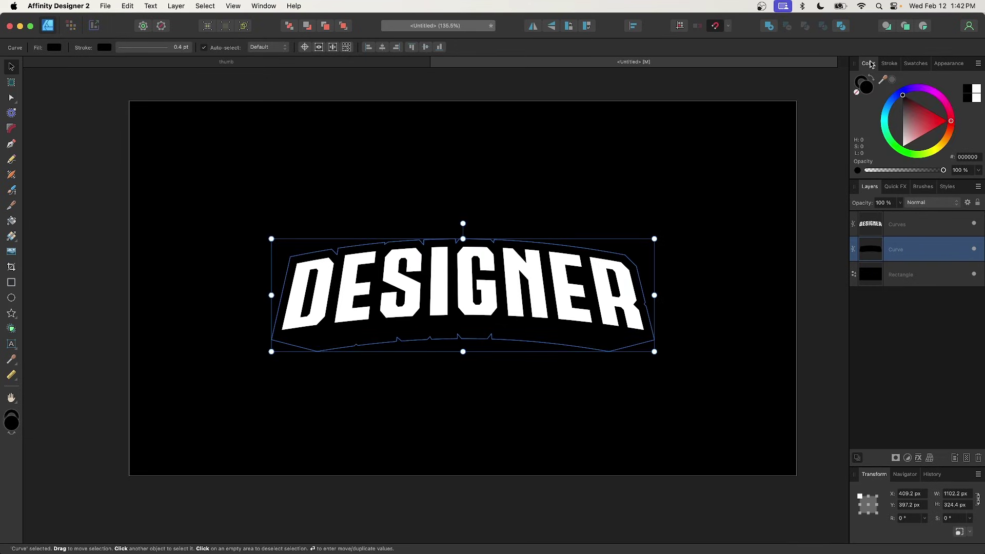
{"action": "left_click", "coordinate": [862, 82]}
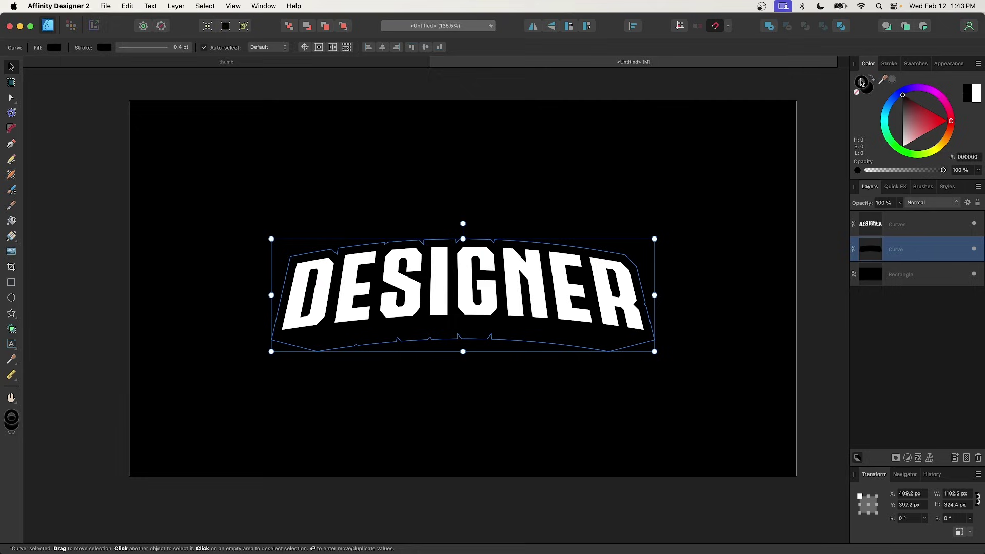
{"action": "left_click", "coordinate": [887, 118]}
{"action": "left_click_drag", "start_coordinate": [887, 118], "coordinate": [887, 117]}
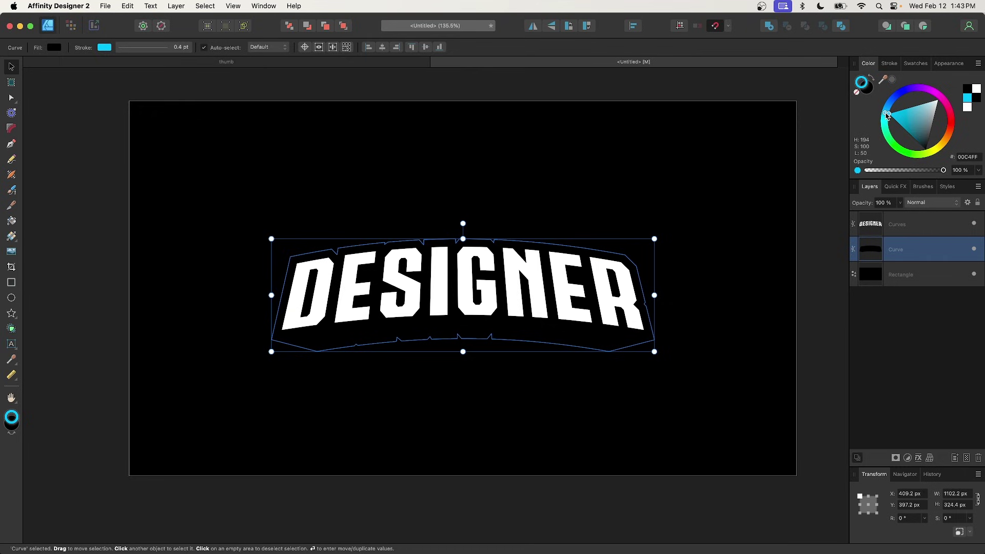
Set the backing shape's stroke width to 27 pt, with mitred joins and alignment to the outside.
{"action": "left_click", "coordinate": [890, 64]}
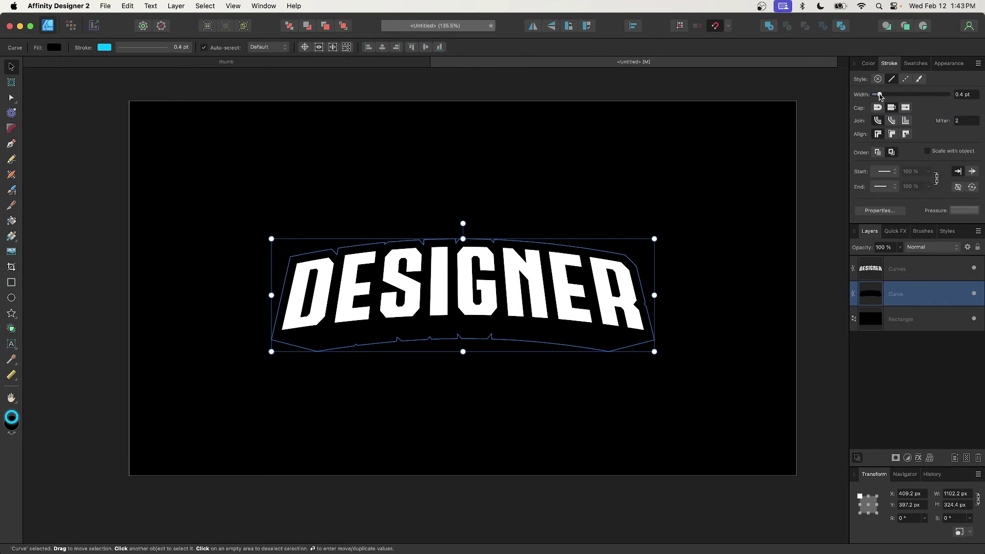
{"action": "mouse_move", "coordinate": [880, 97]}
{"action": "left_mouse_down"}
{"action": "mouse_move", "coordinate": [923, 99]}
{"action": "mouse_move", "coordinate": [904, 101]}
{"action": "left_mouse_up"}
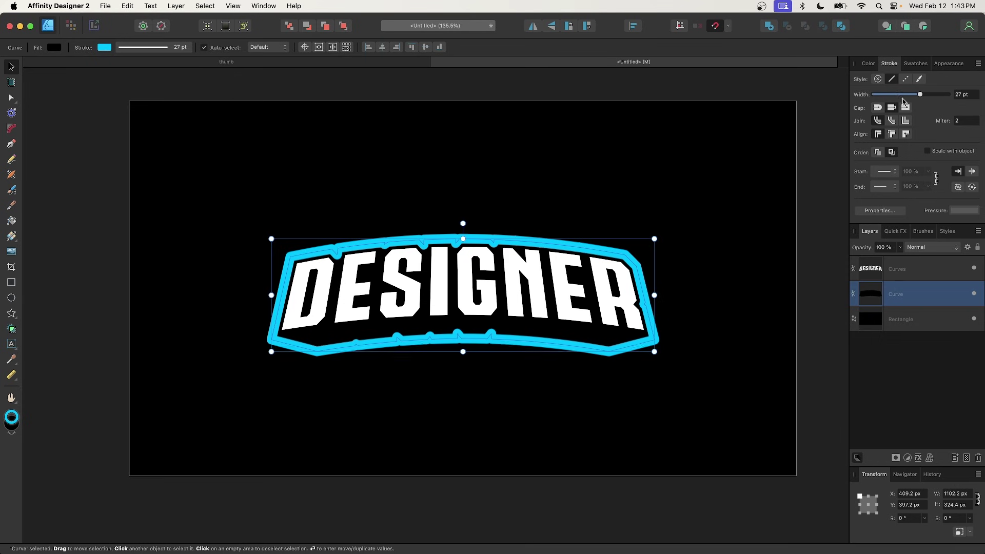
{"action": "scroll", "coordinate": [495, 267], "scroll_direction": "up", "scroll_amount": 5}
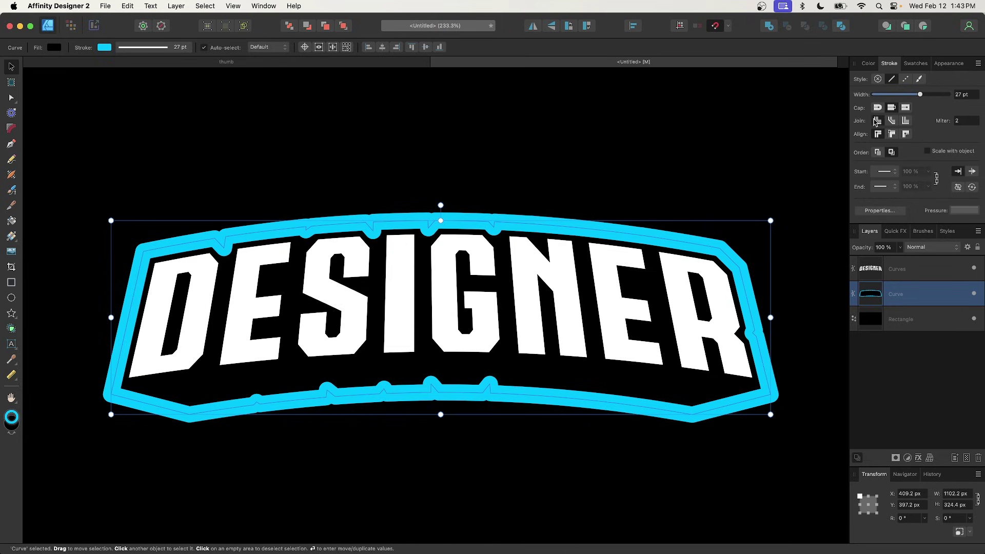
{"action": "left_click", "coordinate": [905, 122]}
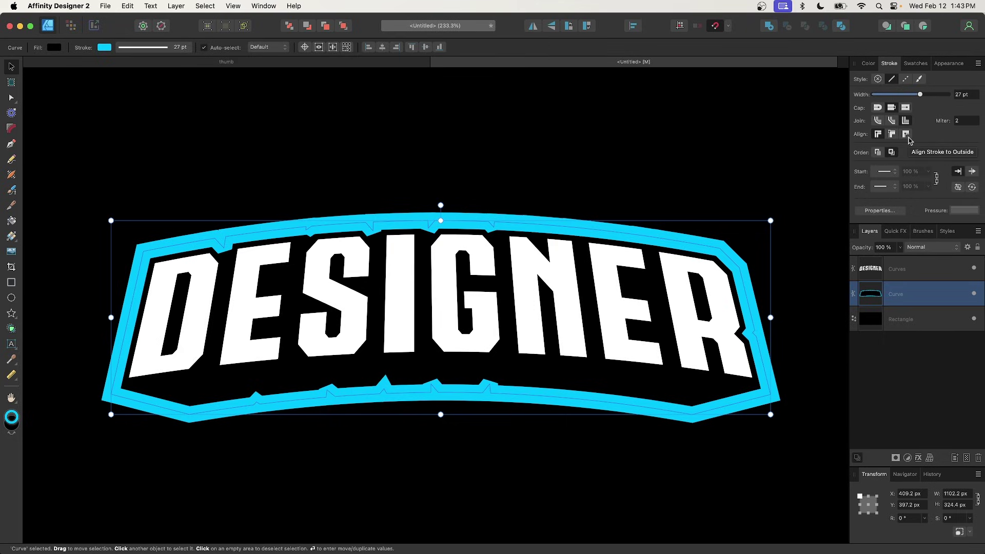
{"action": "left_click", "coordinate": [906, 135]}
{"action": "scroll", "coordinate": [425, 235], "scroll_direction": "down", "scroll_amount": 5}
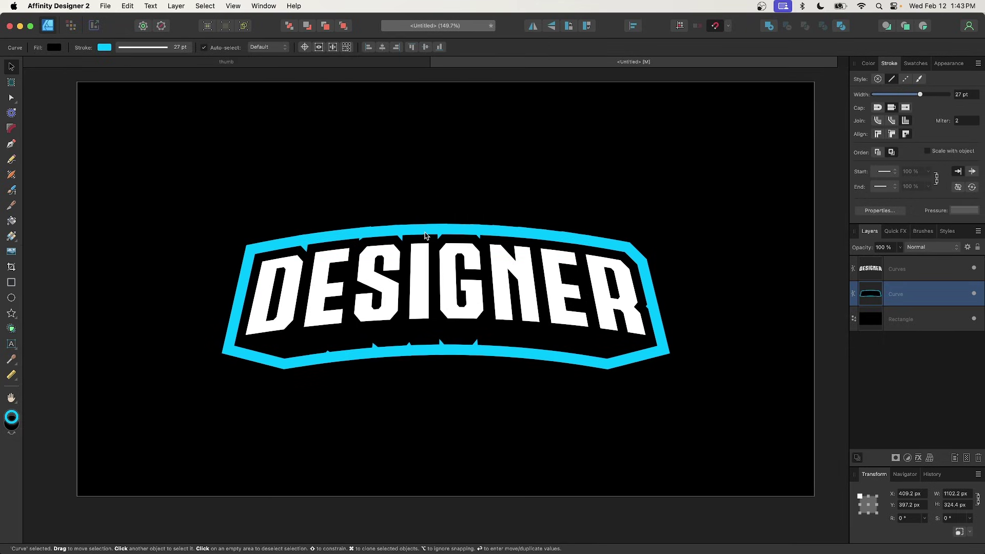
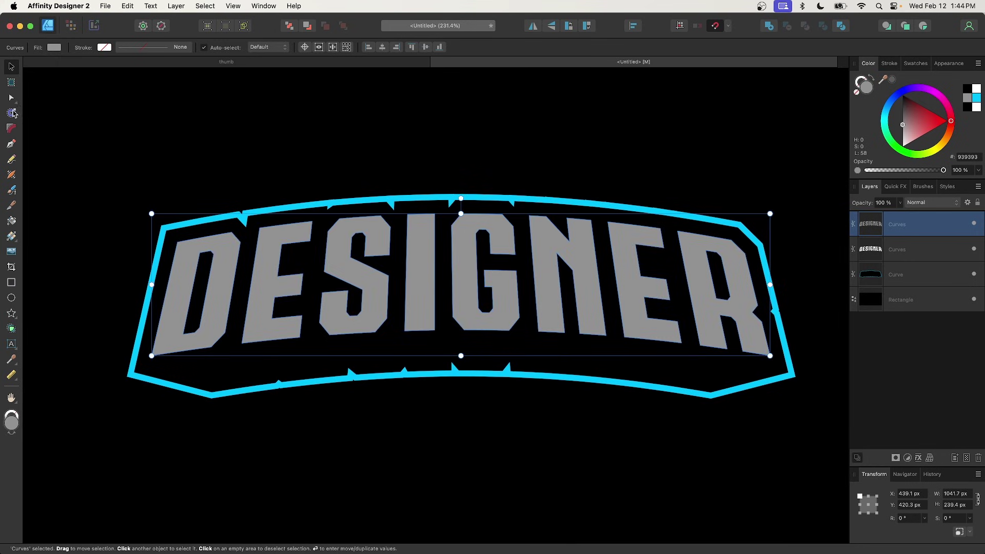
Contour the grey lettering copy inward to a radius of -6.4 px, change its contour type and bake the appearance.
{"action": "left_click", "coordinate": [11, 113]}
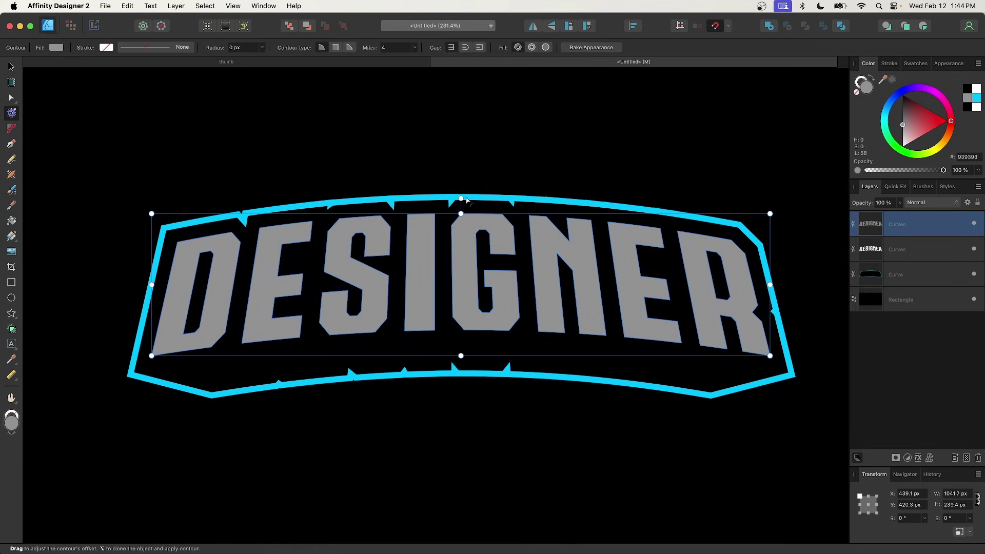
{"action": "left_click_drag", "start_coordinate": [461, 207], "coordinate": [455, 211]}
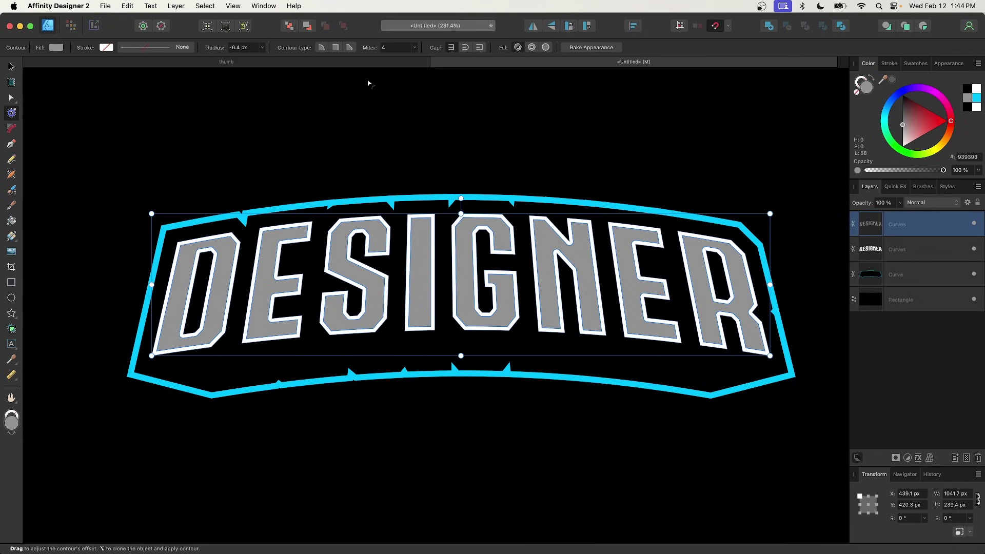
{"action": "left_click", "coordinate": [336, 48]}
{"action": "scroll", "coordinate": [527, 260], "scroll_direction": "down", "scroll_amount": 5}
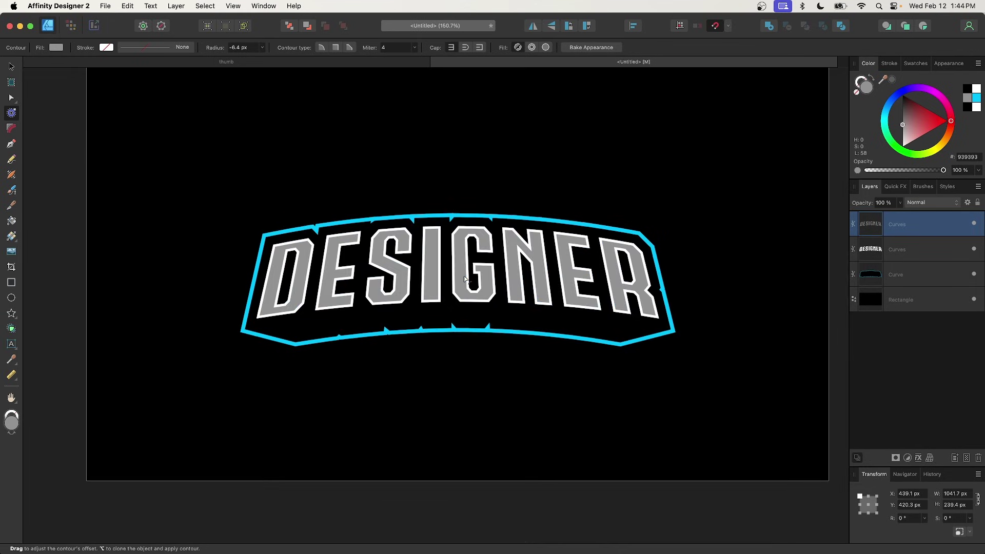
{"action": "scroll", "coordinate": [464, 279], "scroll_direction": "right", "scroll_amount": 2}
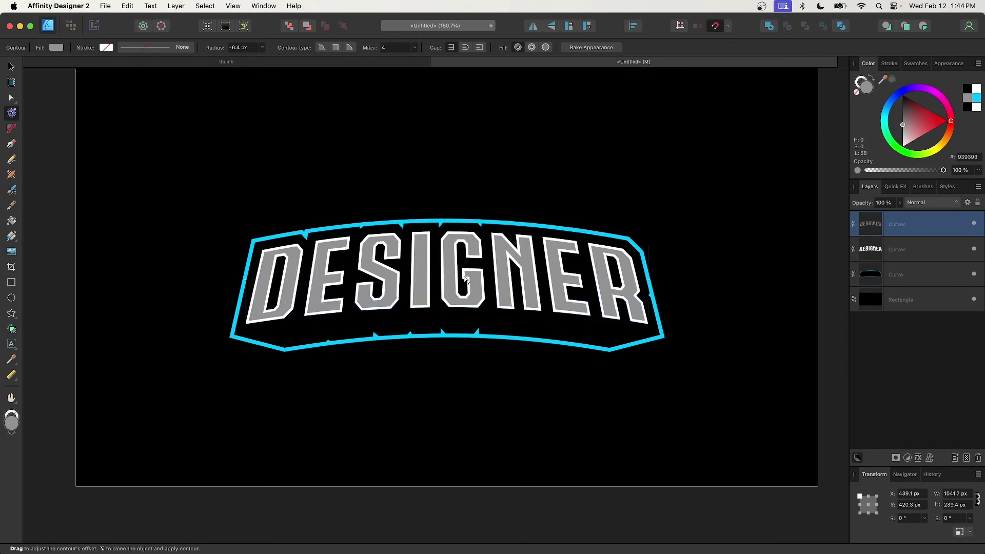
{"action": "left_click", "coordinate": [591, 47]}
{"action": "scroll", "coordinate": [523, 188], "scroll_direction": "down", "scroll_amount": 3}
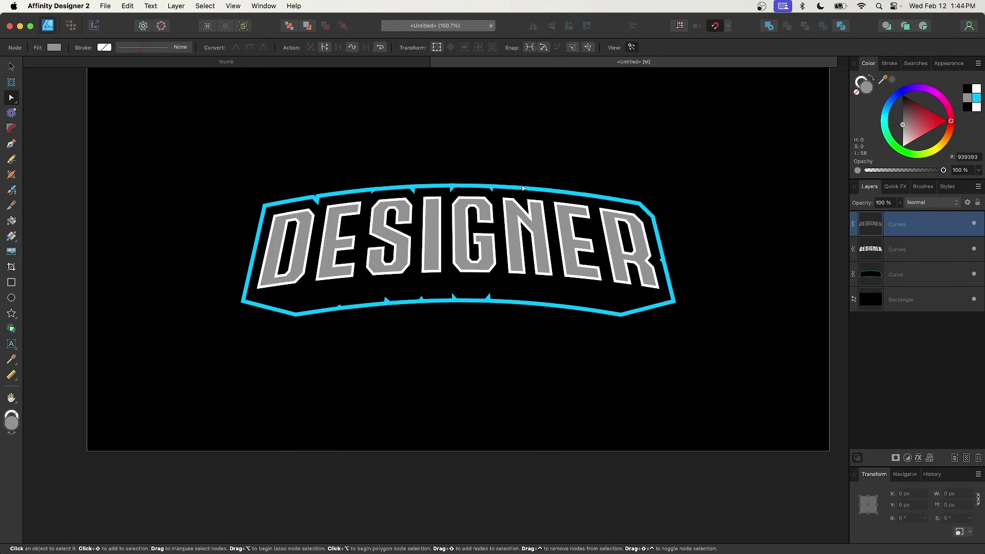
Draw a wide ellipse about 2189 × 846 px over the lower lettering, with a pink fill (FF7070) and no stroke.
{"action": "left_click", "coordinate": [11, 298]}
{"action": "scroll", "coordinate": [174, 253], "scroll_direction": "down", "scroll_amount": 5}
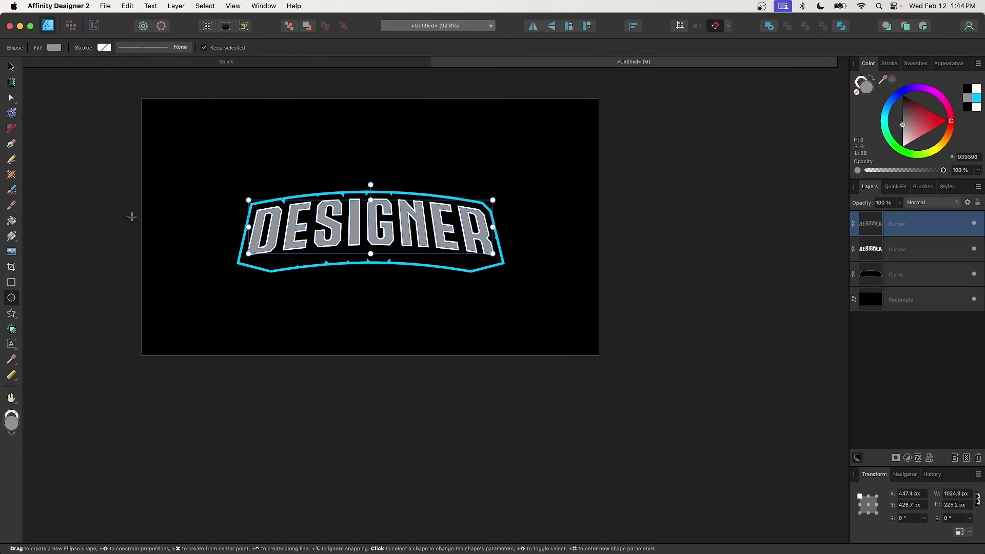
{"action": "mouse_move", "coordinate": [116, 211]}
{"action": "left_mouse_down"}
{"action": "mouse_move", "coordinate": [547, 352]}
{"action": "mouse_move", "coordinate": [637, 412]}
{"action": "left_mouse_up"}
{"action": "left_click_drag", "start_coordinate": [928, 128], "coordinate": [930, 150]}
{"action": "left_click", "coordinate": [890, 64]}
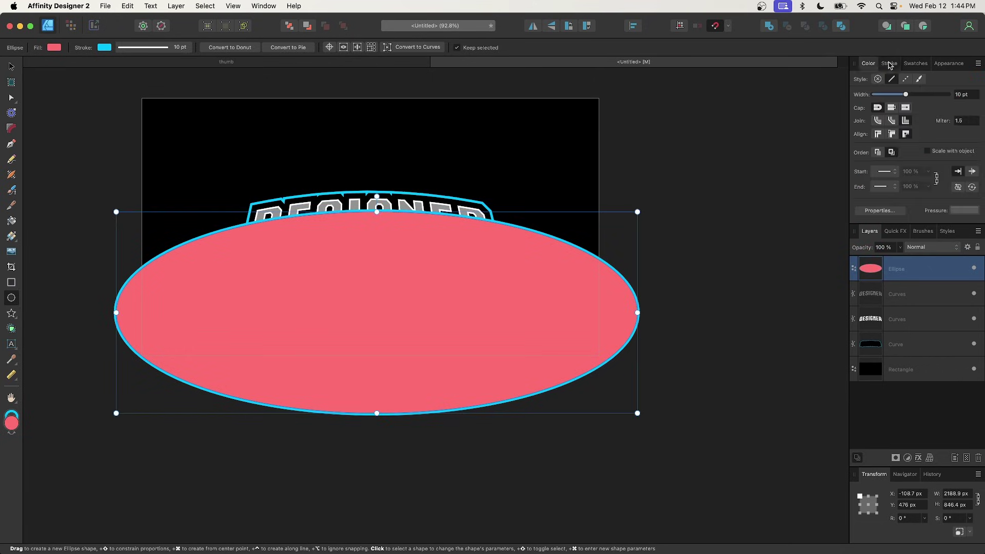
{"action": "left_click", "coordinate": [877, 79]}
{"action": "left_click", "coordinate": [868, 64]}
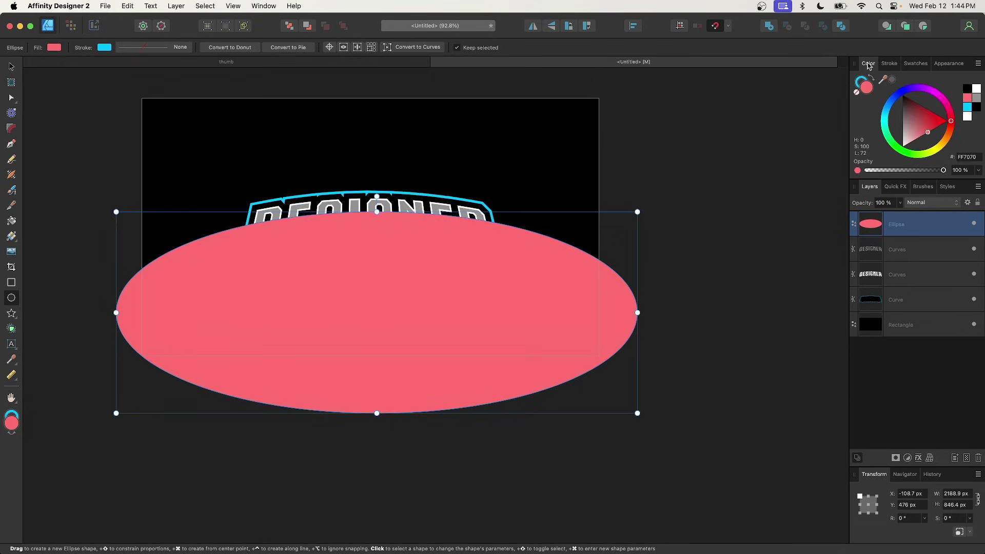
Lower the ellipse's opacity to 50 % and centre it horizontally on the page.
{"action": "left_click", "coordinate": [901, 203]}
{"action": "left_click_drag", "start_coordinate": [901, 220], "coordinate": [858, 218]}
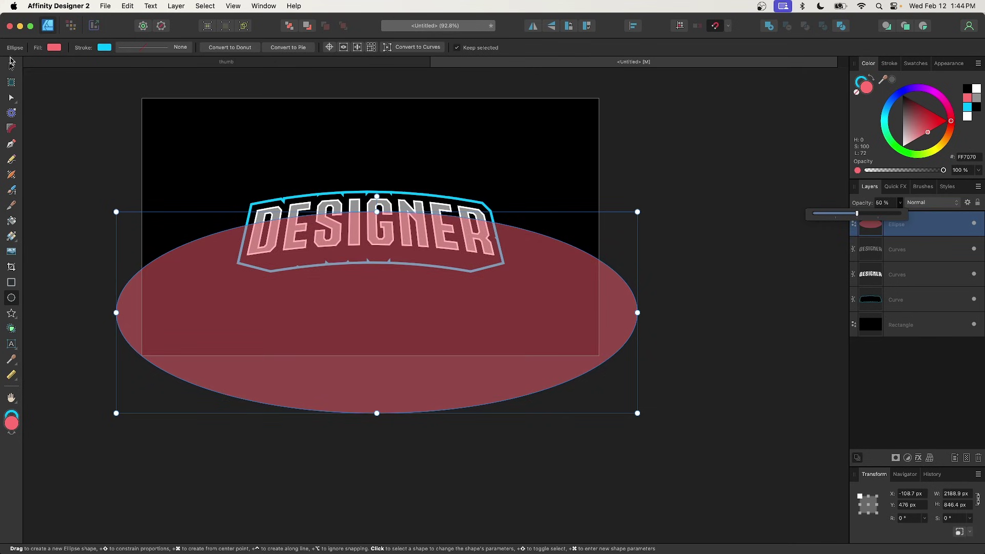
{"action": "left_click", "coordinate": [11, 67]}
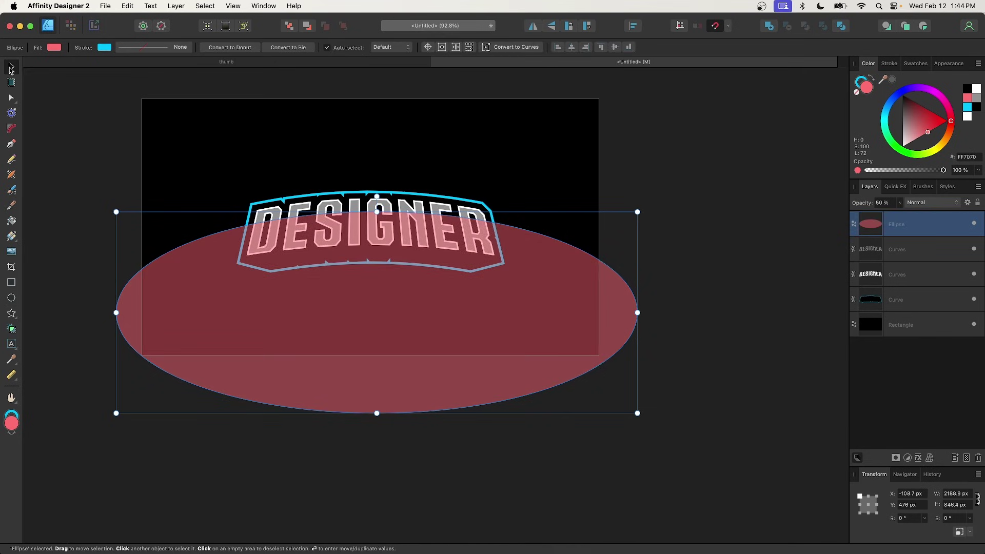
{"action": "left_click", "coordinate": [571, 46]}
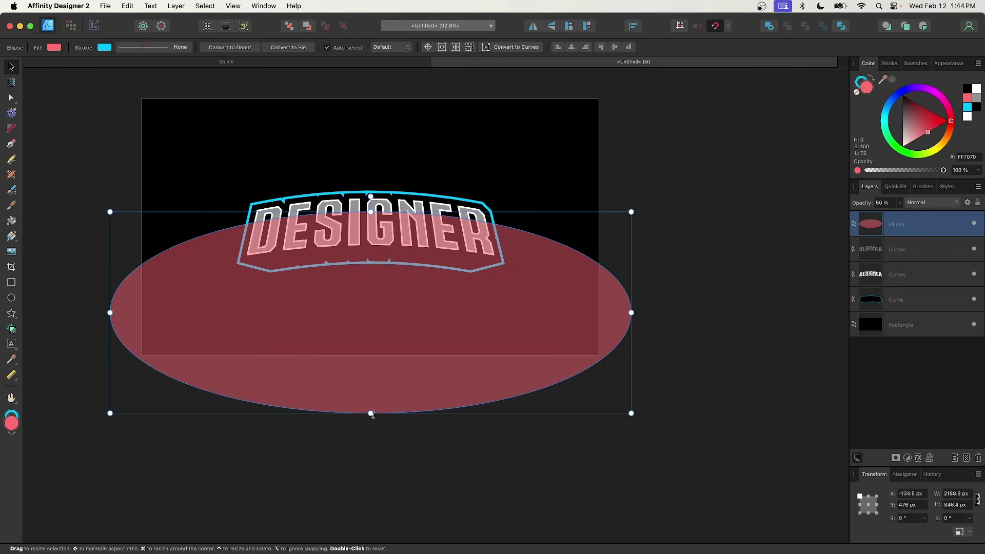
Flatten the ellipse to about 586 px high and move it down to about Y 508.6 px across the letters' middle.
{"action": "left_click_drag", "start_coordinate": [372, 415], "coordinate": [370, 352]}
{"action": "scroll", "coordinate": [374, 280], "scroll_direction": "up", "scroll_amount": 5}
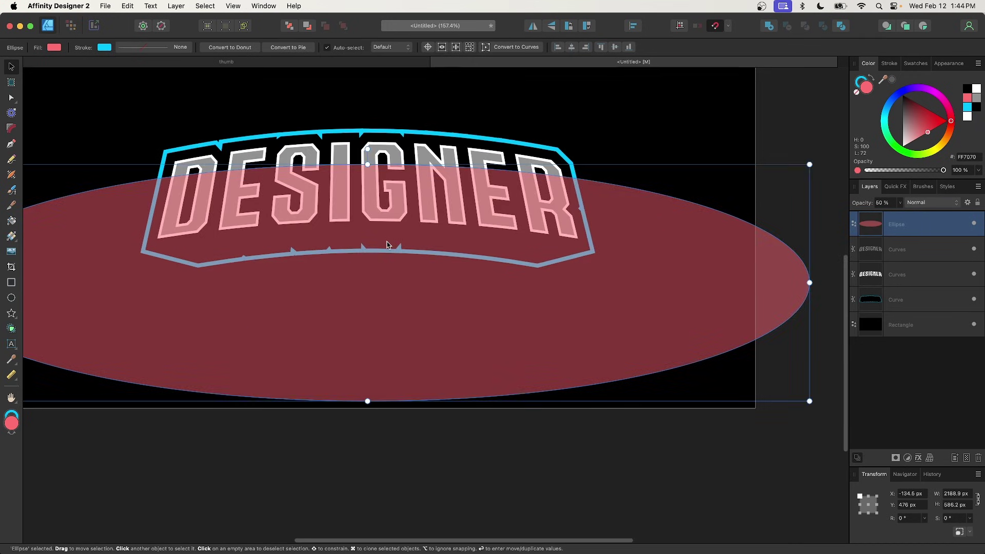
{"action": "left_click_drag", "start_coordinate": [387, 245], "coordinate": [388, 258]}
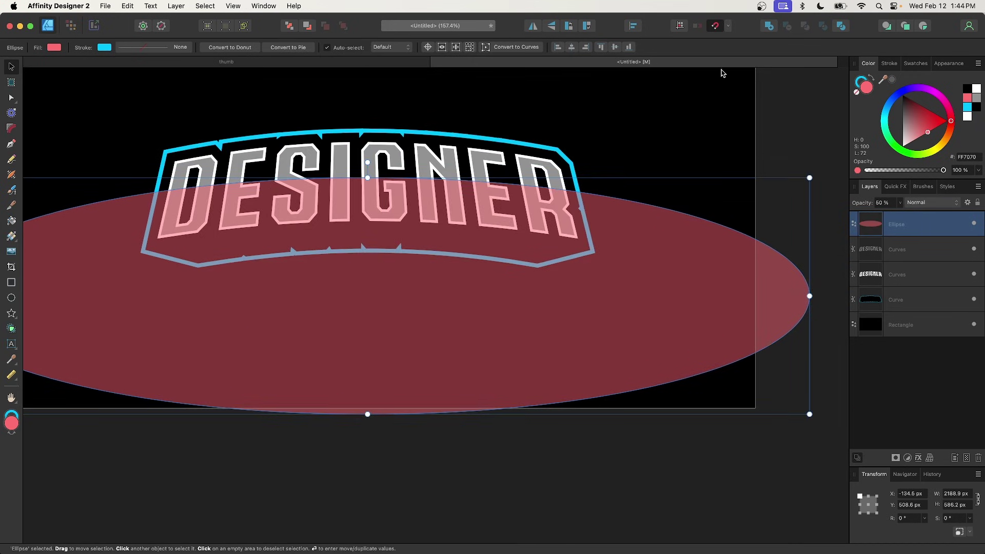
Stretch the ellipse's lower edge downward to a height of about 772 px, keeping its top edge in place.
{"action": "scroll", "coordinate": [288, 194], "scroll_direction": "left", "scroll_amount": 3}
{"action": "scroll", "coordinate": [289, 194], "scroll_direction": "up", "scroll_amount": 1}
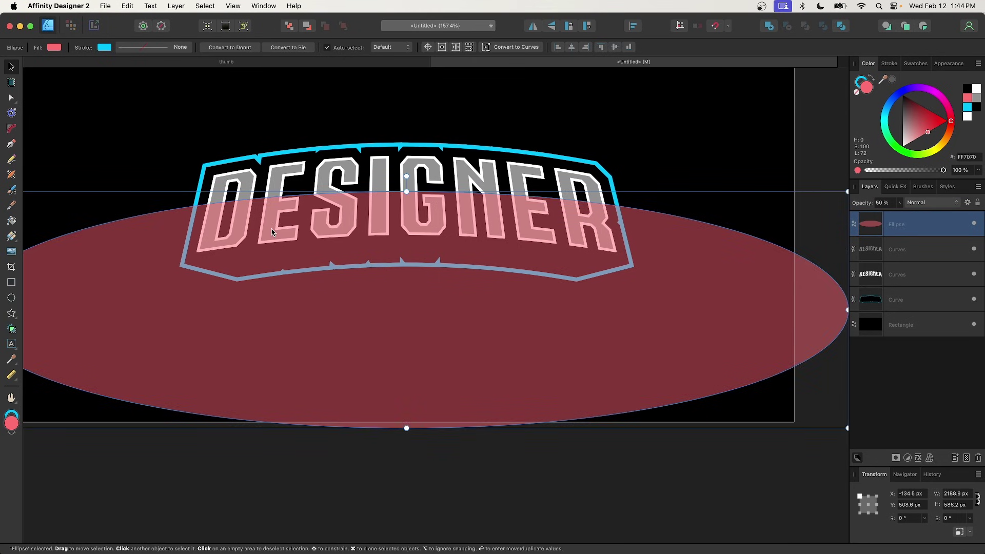
{"action": "scroll", "coordinate": [246, 205], "scroll_direction": "up", "scroll_amount": 5}
{"action": "scroll", "coordinate": [436, 274], "scroll_direction": "up", "scroll_amount": 3}
{"action": "scroll", "coordinate": [436, 274], "scroll_direction": "right", "scroll_amount": 1}
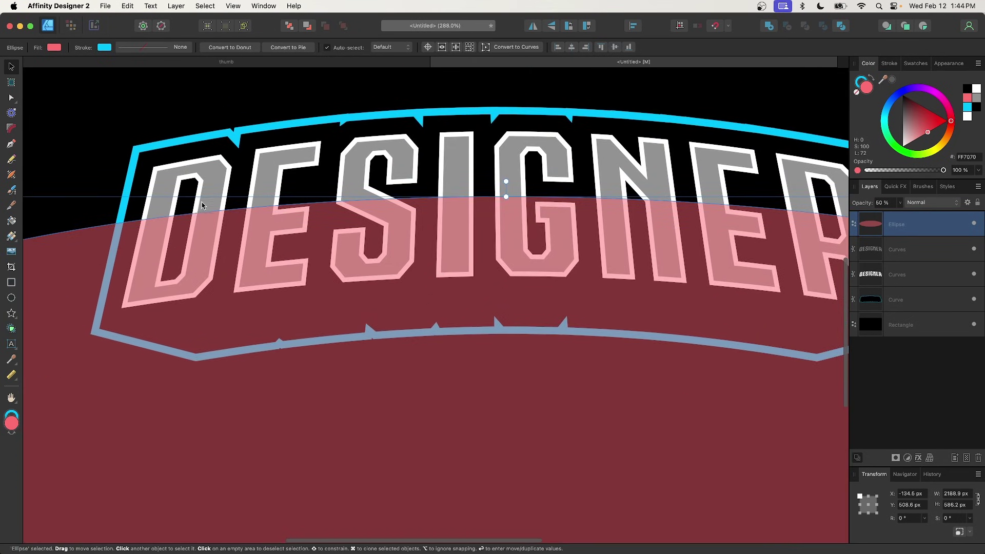
{"action": "scroll", "coordinate": [449, 137], "scroll_direction": "down", "scroll_amount": 6}
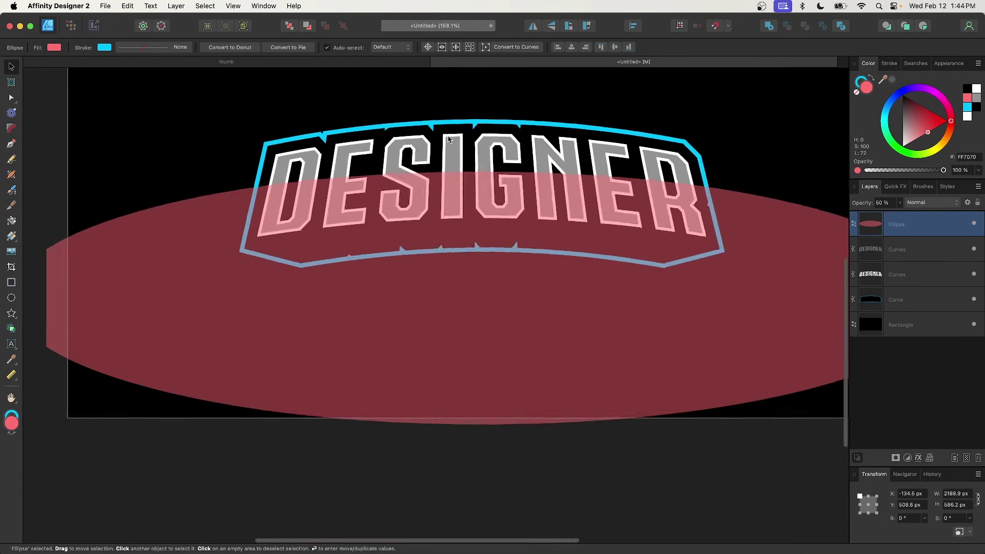
{"action": "left_click_drag", "start_coordinate": [476, 363], "coordinate": [448, 394]}
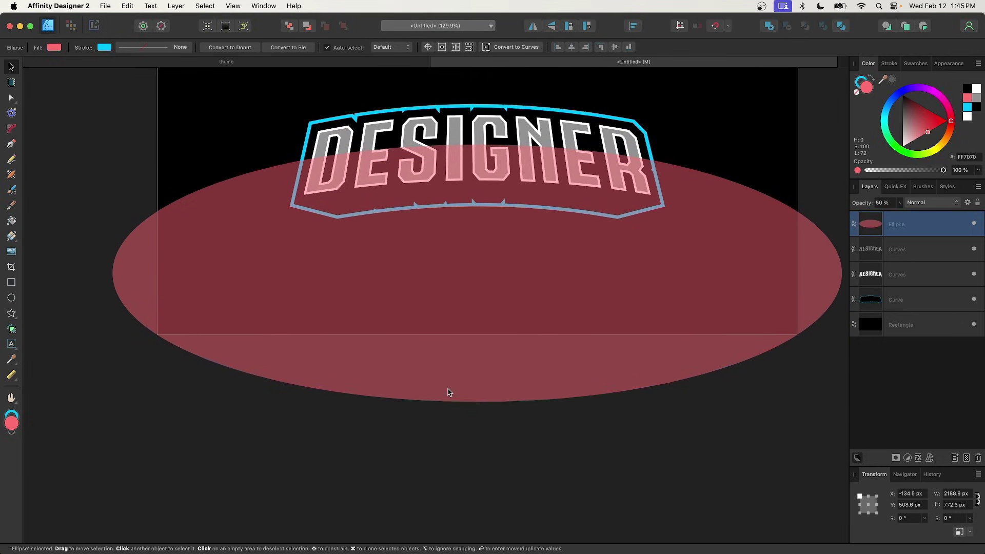
Shift the ellipse slightly to X -132 px, Y 506.2 px so its top arc crosses the letters a little higher.
{"action": "scroll", "coordinate": [479, 245], "scroll_direction": "up", "scroll_amount": 5}
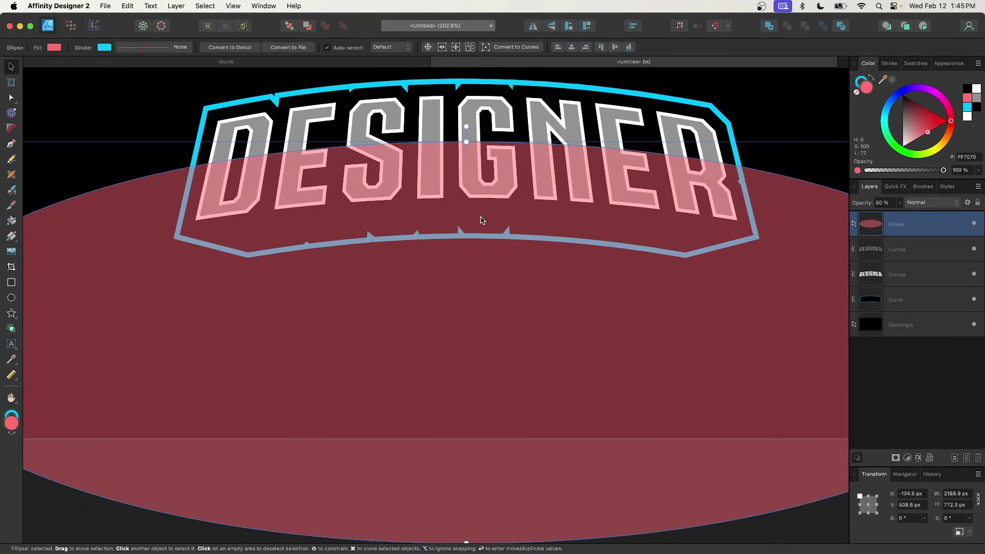
{"action": "scroll", "coordinate": [481, 220], "scroll_direction": "up", "scroll_amount": 4}
{"action": "scroll", "coordinate": [451, 204], "scroll_direction": "left", "scroll_amount": 2}
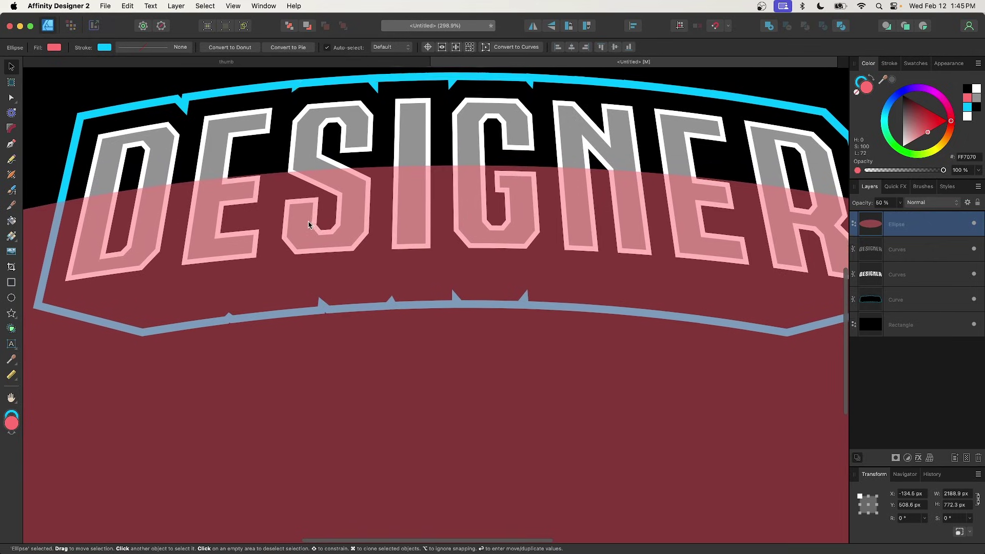
{"action": "key", "text": "Up"}
{"action": "key", "text": "Up"}
{"action": "key", "text": "Up"}
{"action": "key", "text": "Up"}
{"action": "key", "text": "Up"}
{"action": "key", "text": "Up"}
{"action": "key", "text": "Up"}
{"action": "key", "text": "Up"}
{"action": "key", "text": "Up"}
{"action": "key", "text": "Up"}
{"action": "key", "text": "Up"}
{"action": "left_click_drag", "start_coordinate": [446, 241], "coordinate": [444, 247]}
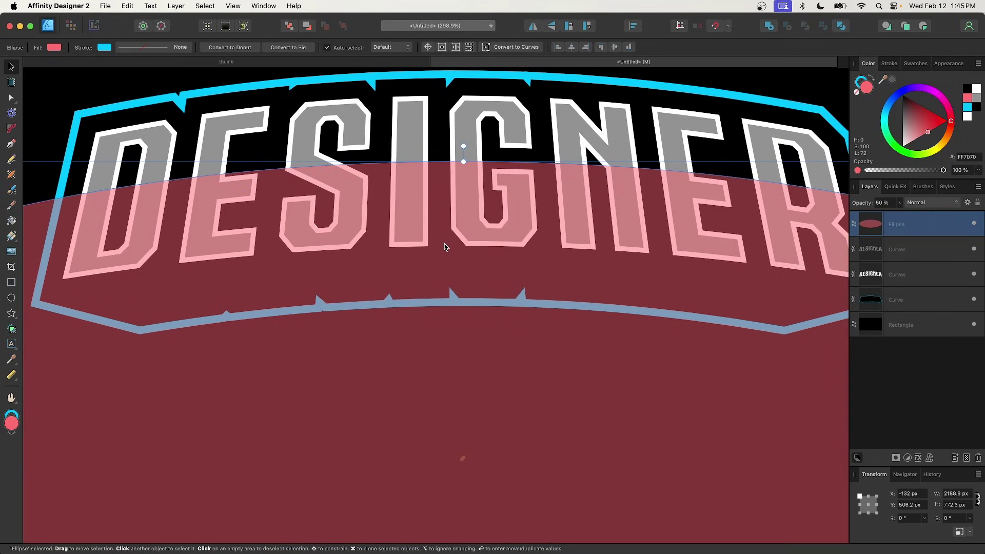
{"action": "right_click", "coordinate": [444, 247]}
{"action": "left_click", "coordinate": [435, 208]}
Intersect the ellipse with the grey inner letters so only their lower halves remain.
{"action": "scroll", "coordinate": [415, 293], "scroll_direction": "down", "scroll_amount": 5}
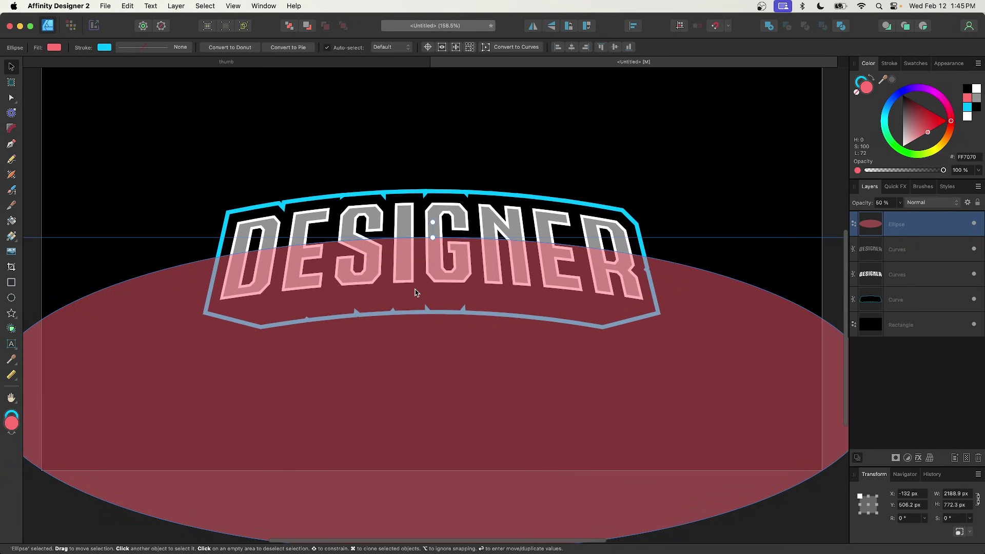
{"action": "left_click", "coordinate": [409, 211], "text": "shift"}
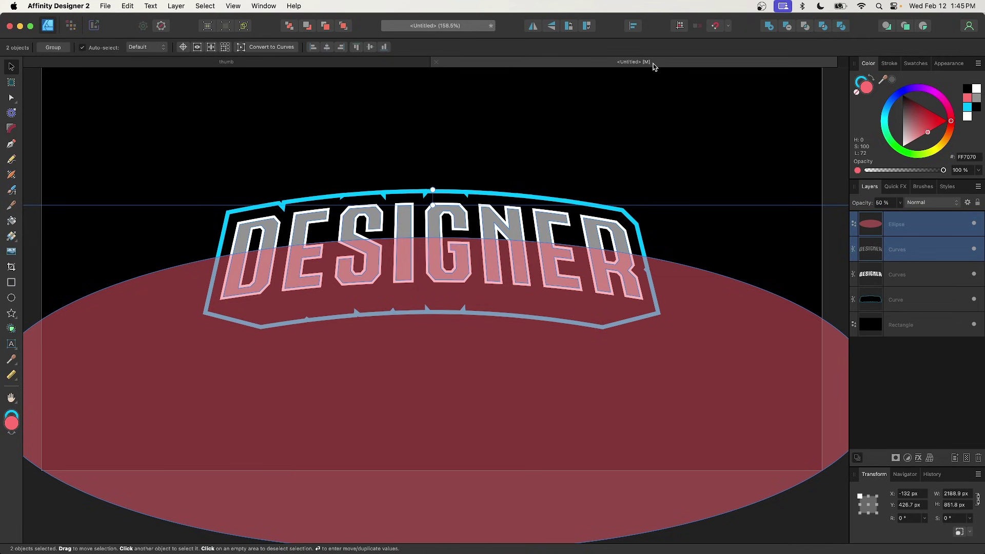
{"action": "left_click", "coordinate": [807, 31]}
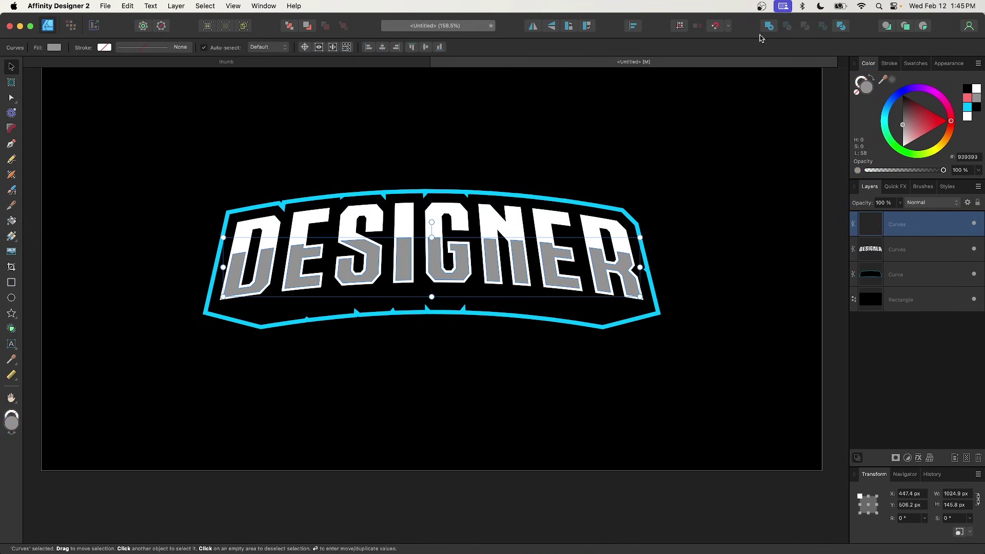
{"action": "scroll", "coordinate": [410, 179], "scroll_direction": "up", "scroll_amount": 5}
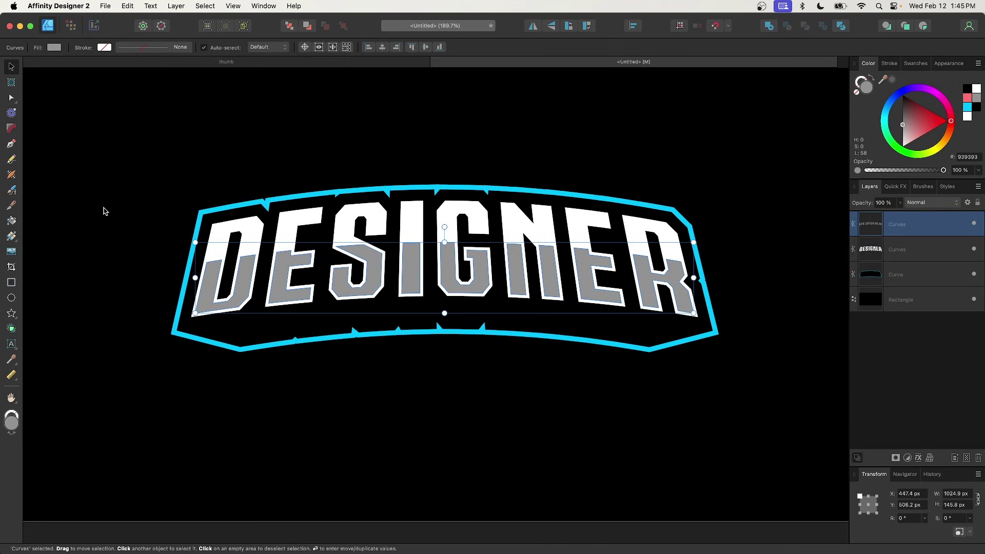
Apply a linear gradient fill to the grey lower letter halves and set its end stop to 0 % opacity.
{"action": "left_click", "coordinate": [12, 240]}
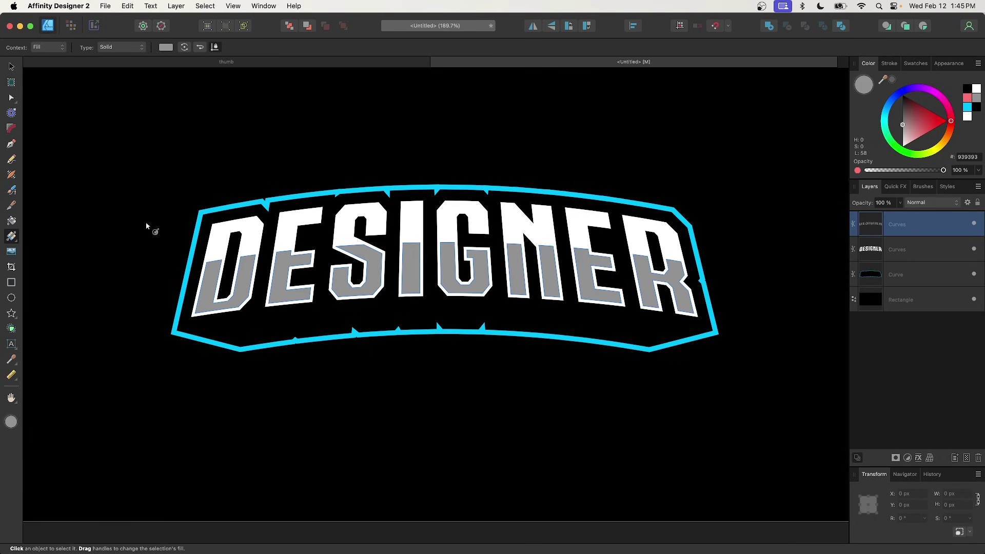
{"action": "key", "text": "j"}
{"action": "key", "text": "g"}
{"action": "scroll", "coordinate": [226, 266], "scroll_direction": "right", "scroll_amount": 2}
{"action": "scroll", "coordinate": [226, 266], "scroll_direction": "up", "scroll_amount": 1}
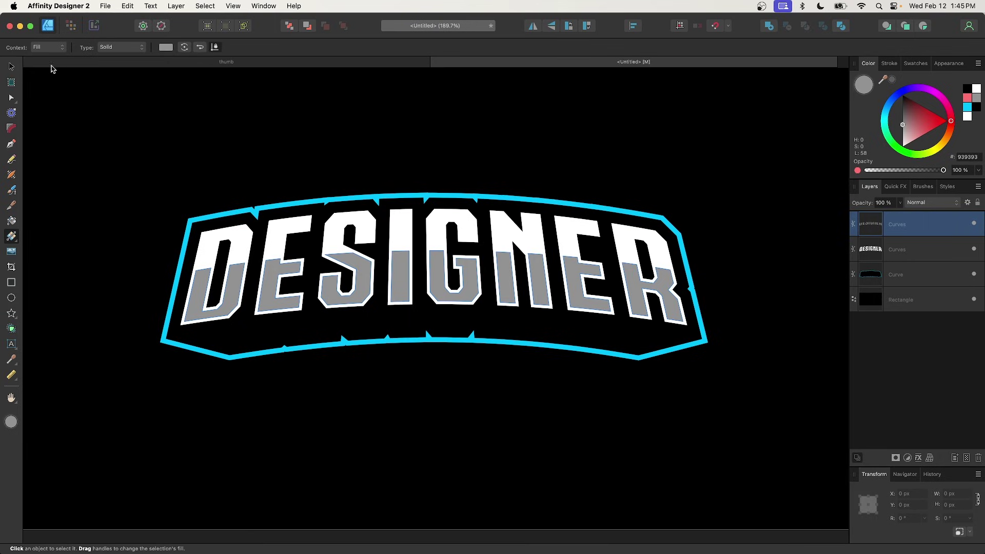
{"action": "key", "text": "v"}
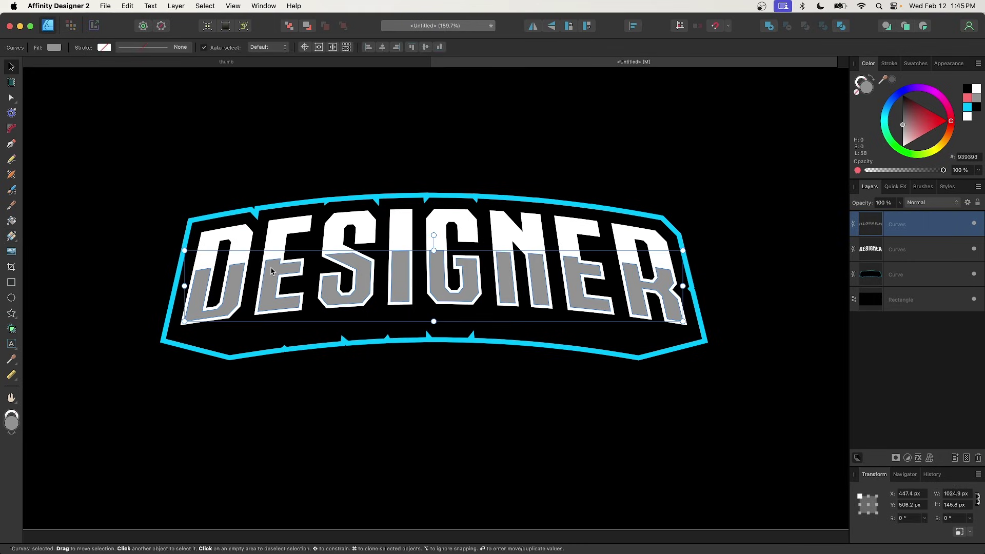
{"action": "scroll", "coordinate": [271, 272], "scroll_direction": "right", "scroll_amount": 2}
{"action": "key", "text": "g"}
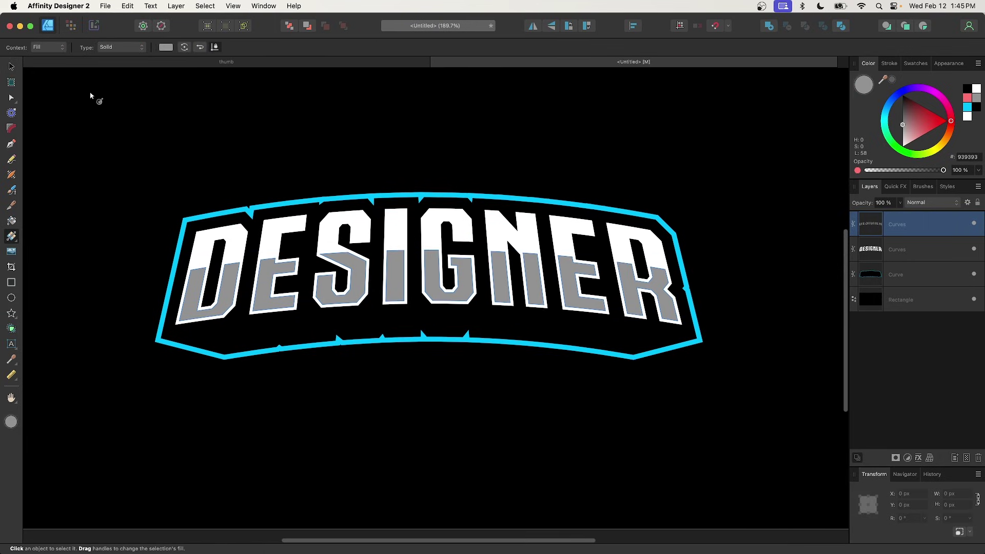
{"action": "left_click", "coordinate": [106, 48]}
{"action": "left_click", "coordinate": [112, 58]}
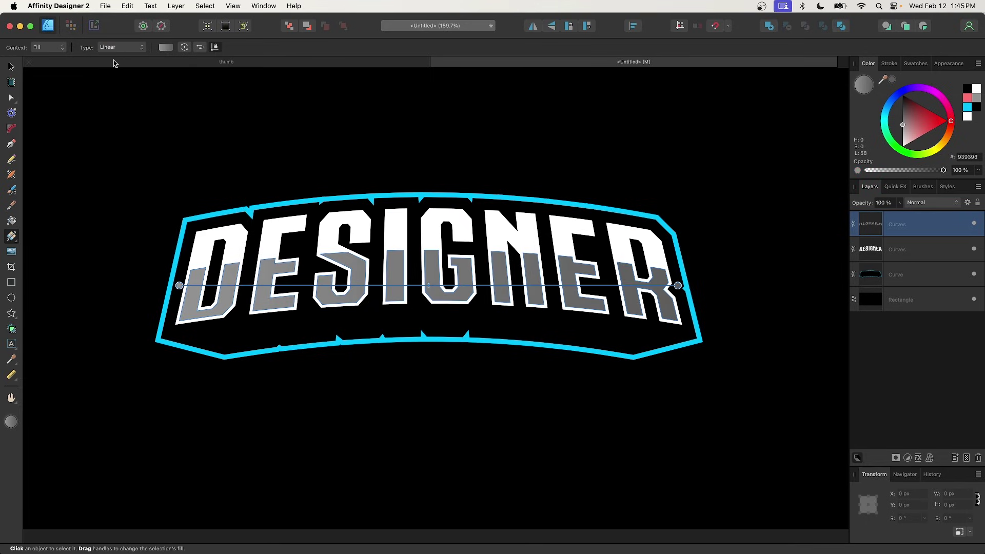
{"action": "left_click", "coordinate": [679, 285]}
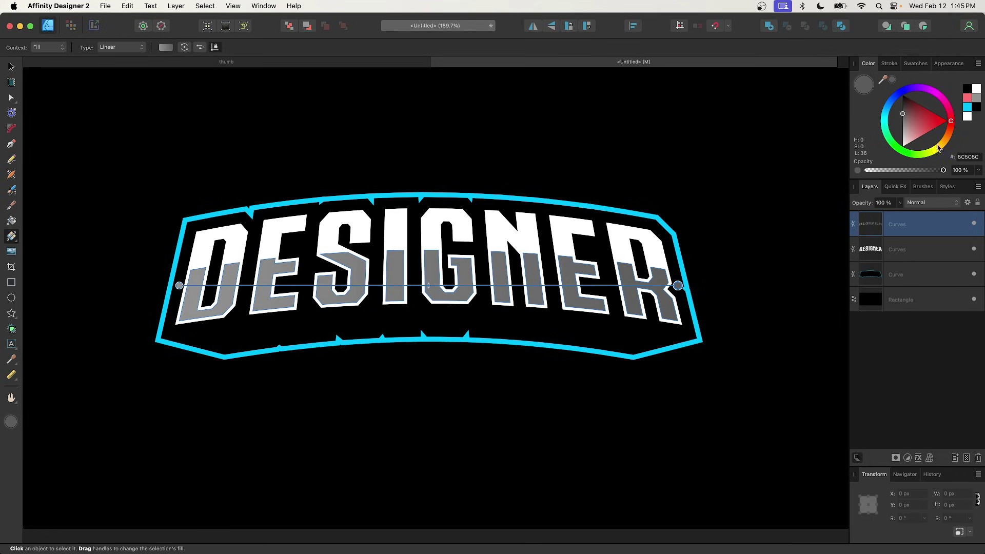
{"action": "left_click_drag", "start_coordinate": [945, 170], "coordinate": [793, 171]}
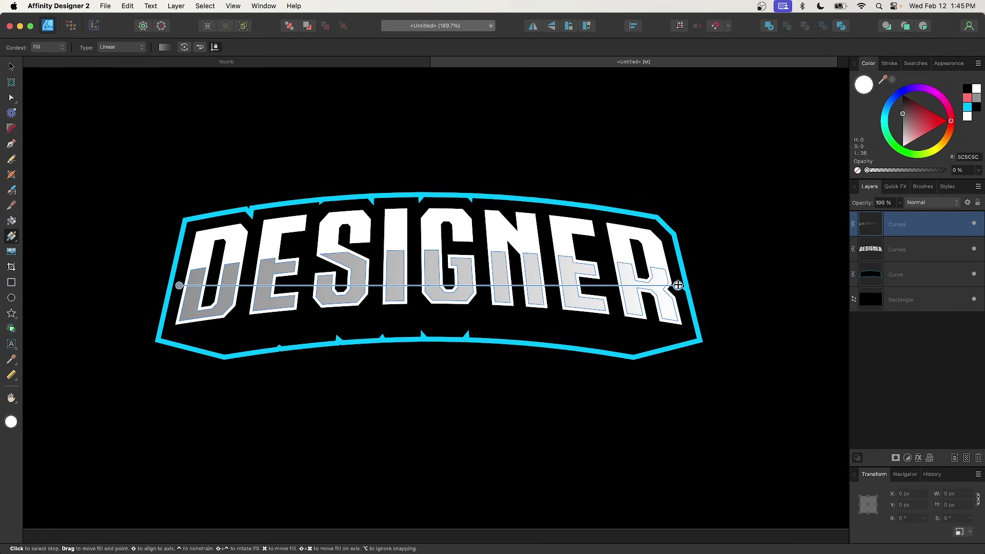
Reorient the gradient vertically so the grey fades downward from the split line to the letters' base, and deselect it.
{"action": "left_click_drag", "start_coordinate": [678, 285], "coordinate": [414, 301]}
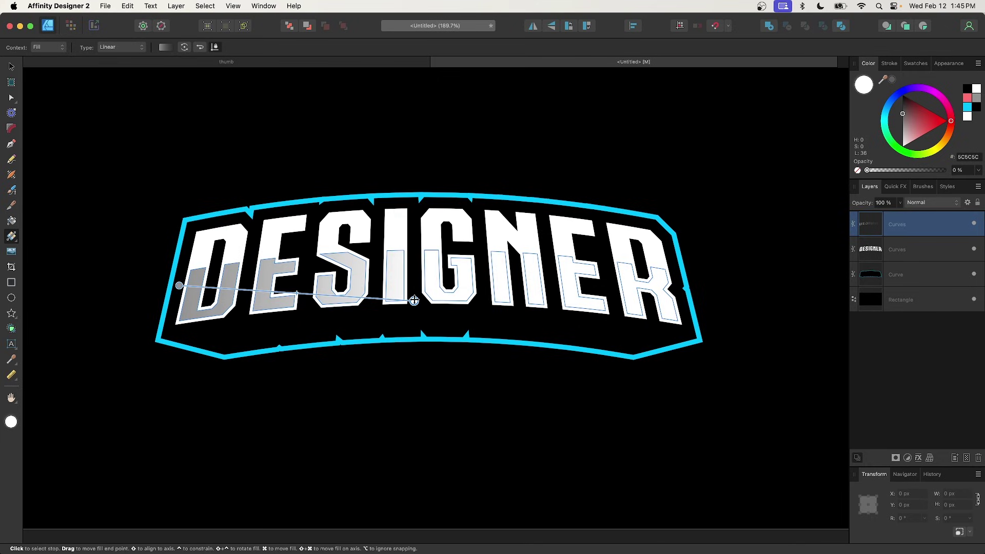
{"action": "mouse_move", "coordinate": [179, 285]}
{"action": "left_mouse_down"}
{"action": "mouse_move", "coordinate": [395, 257]}
{"action": "mouse_move", "coordinate": [433, 237]}
{"action": "mouse_move", "coordinate": [415, 257]}
{"action": "mouse_move", "coordinate": [414, 278]}
{"action": "mouse_move", "coordinate": [414, 264]}
{"action": "left_mouse_up"}
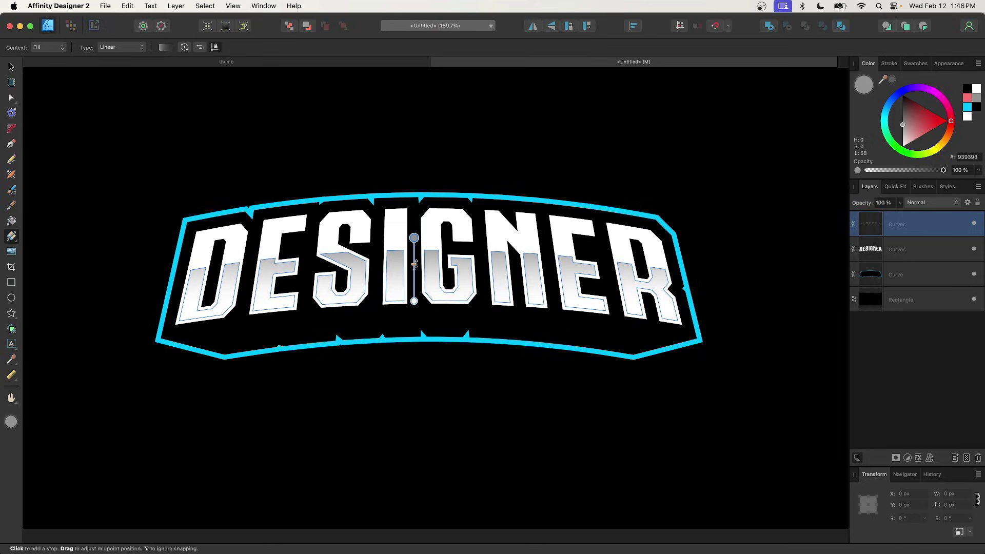
{"action": "key", "text": "super+0"}
{"action": "left_click", "coordinate": [12, 67]}
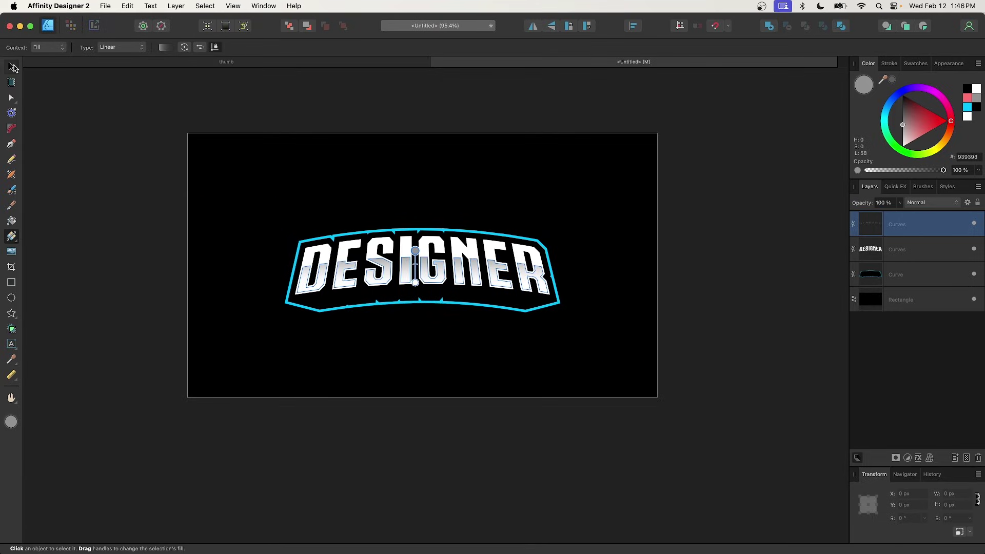
{"action": "left_click", "coordinate": [71, 150]}
{"action": "scroll", "coordinate": [466, 333], "scroll_direction": "up", "scroll_amount": 1}
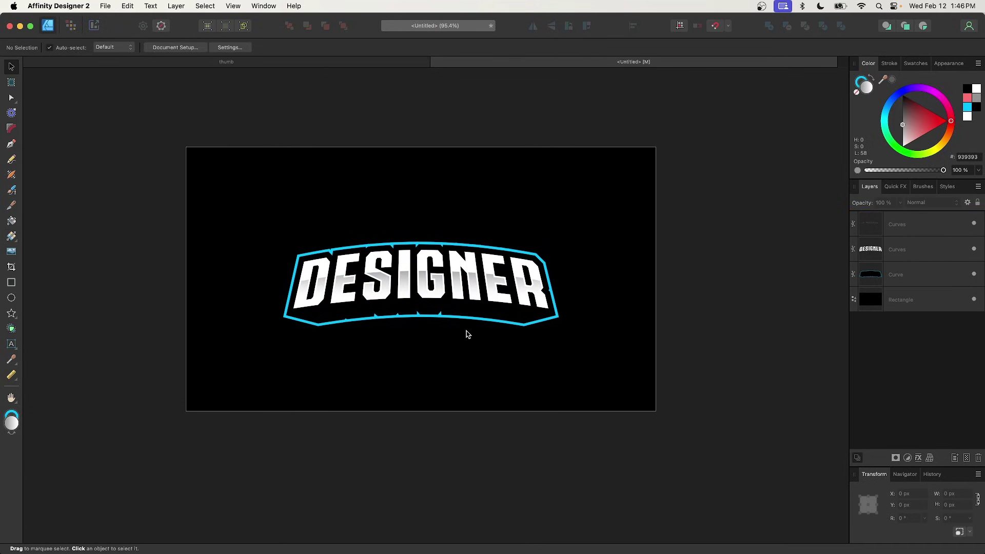
Examine the finished reference logo and its lens flare in the thumb document, and return to the untitled document.
{"action": "left_click", "coordinate": [390, 63]}
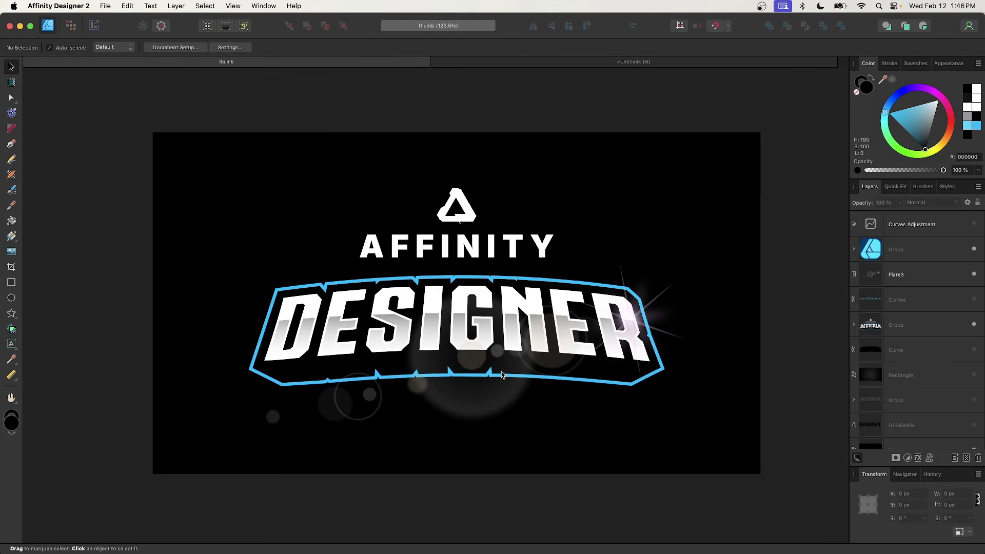
{"action": "scroll", "coordinate": [501, 374], "scroll_direction": "up", "scroll_amount": 3}
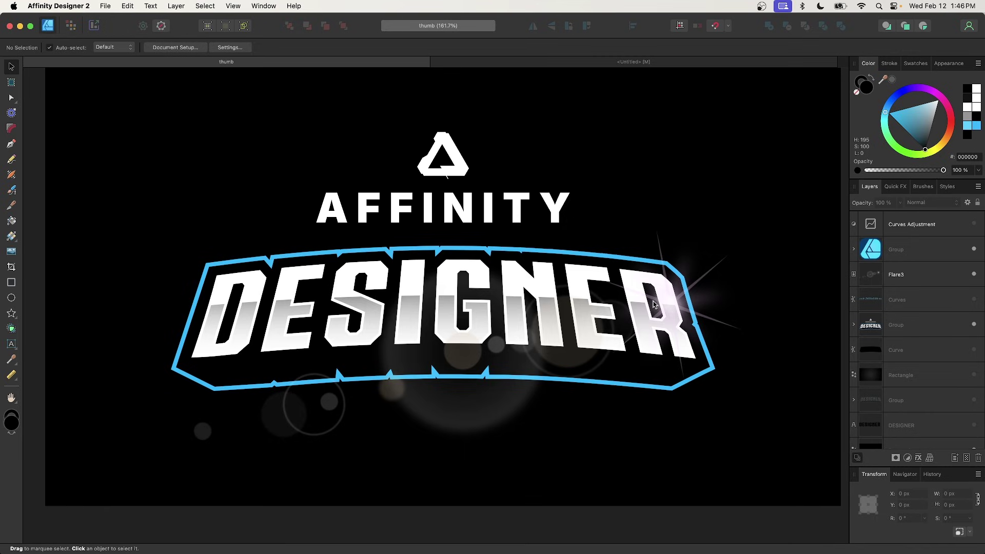
{"action": "scroll", "coordinate": [653, 304], "scroll_direction": "down", "scroll_amount": 2}
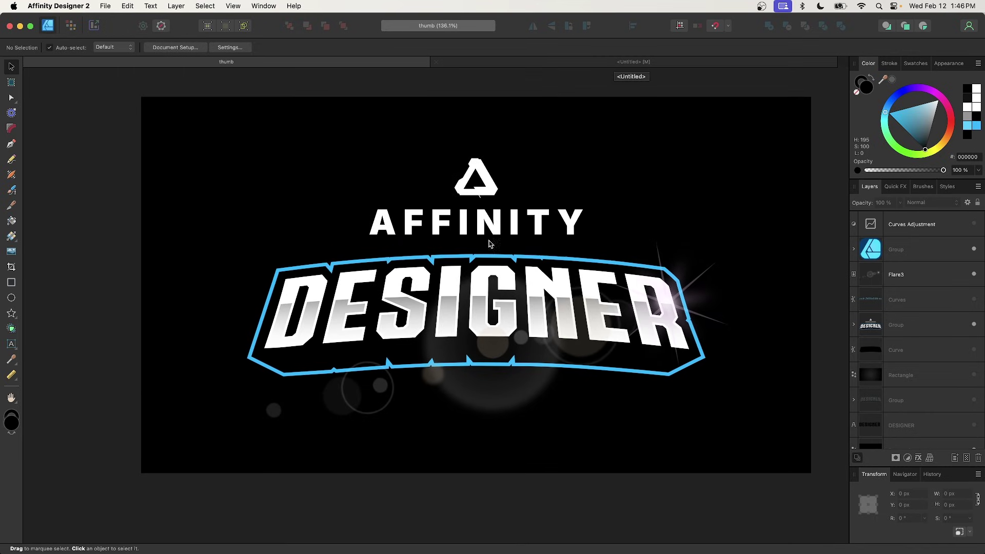
{"action": "left_click", "coordinate": [567, 64]}
{"action": "scroll", "coordinate": [441, 300], "scroll_direction": "up", "scroll_amount": 3}
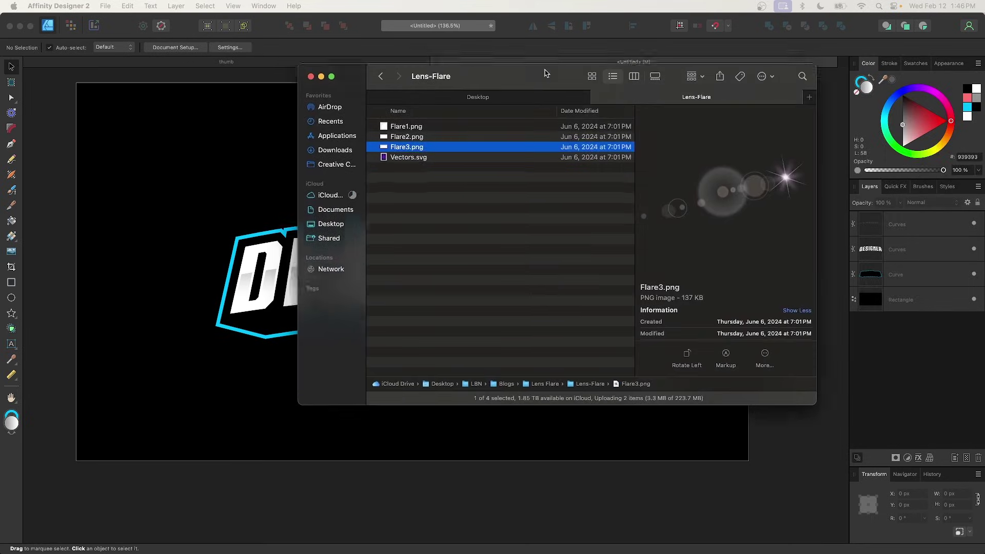
Switch to Finder and preview the flare PNG images and Vectors.svg in the Lens-Flare folder.
{"action": "left_click_drag", "start_coordinate": [514, 71], "coordinate": [714, 121]}
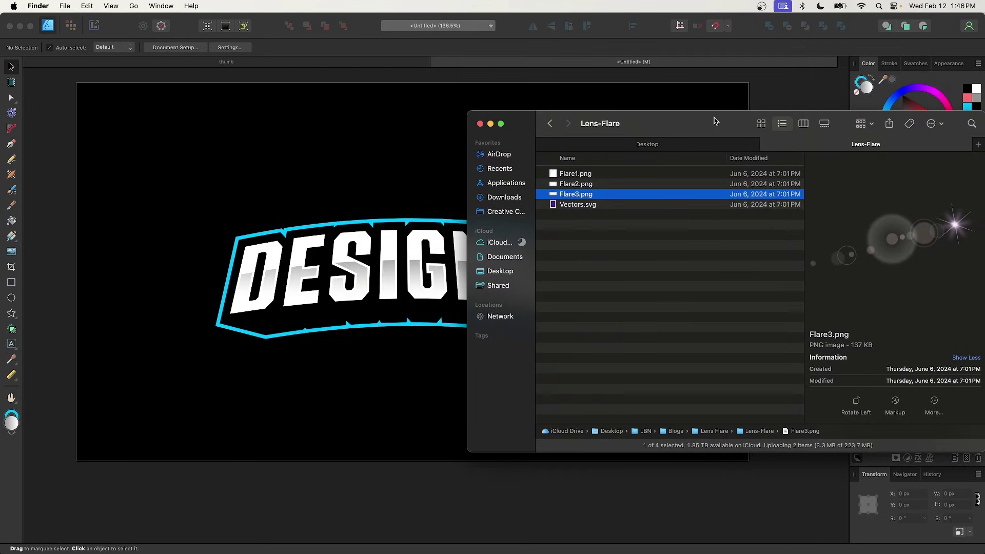
{"action": "left_click", "coordinate": [583, 185]}
{"action": "left_click", "coordinate": [583, 176]}
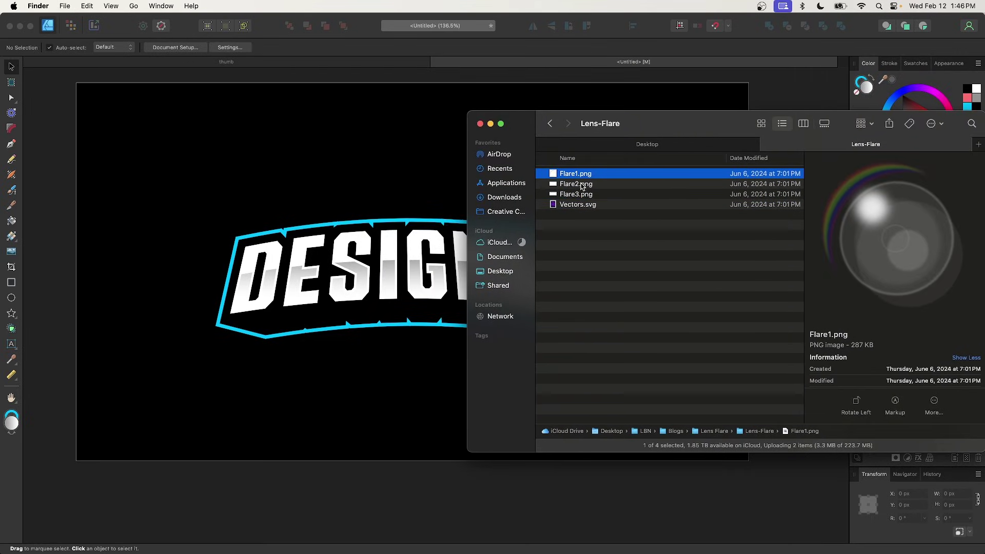
{"action": "left_click", "coordinate": [579, 195]}
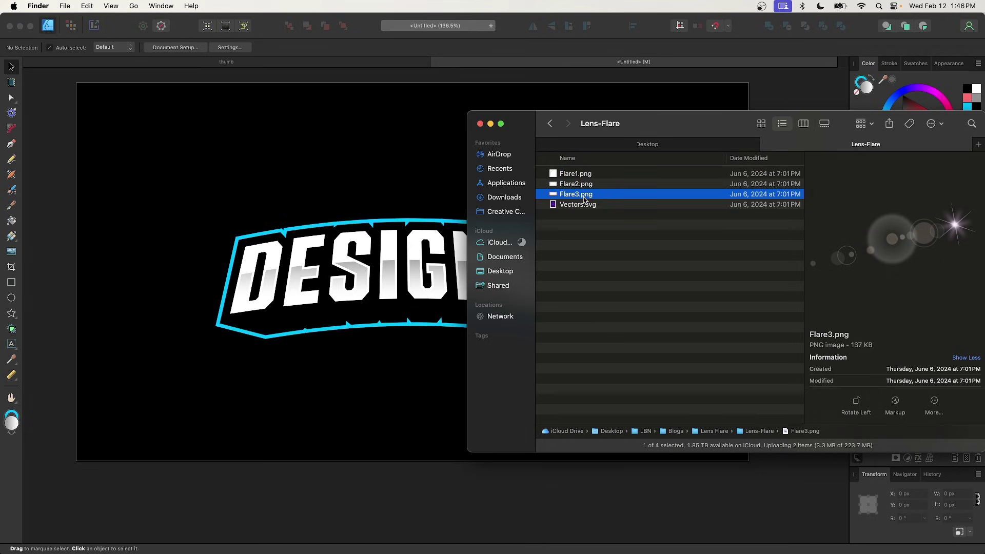
{"action": "left_click", "coordinate": [578, 205]}
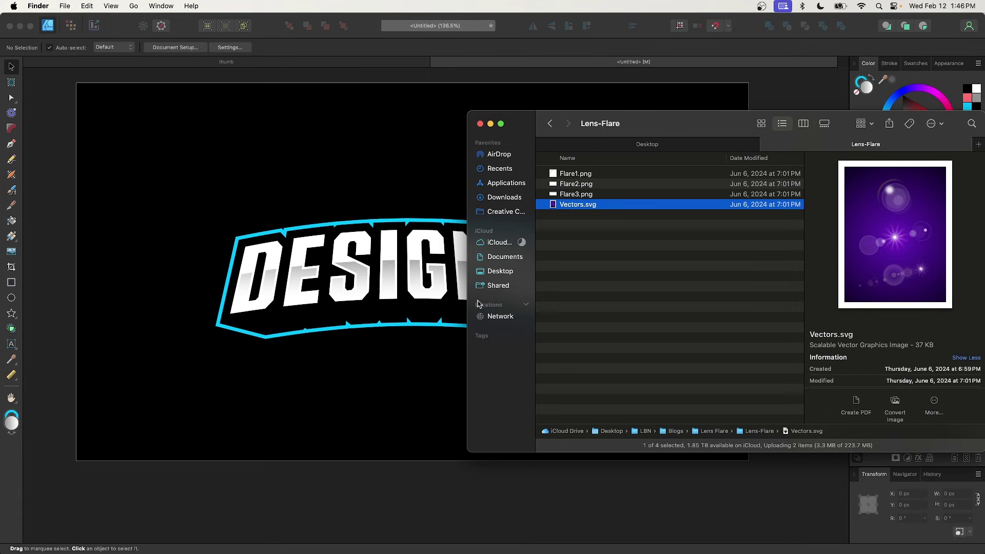
Place Flare3.png from the Lens-Flare folder over the logo at about X 331 px, Y 325 px, with its starburst on the letter R.
{"action": "left_click", "coordinate": [563, 198]}
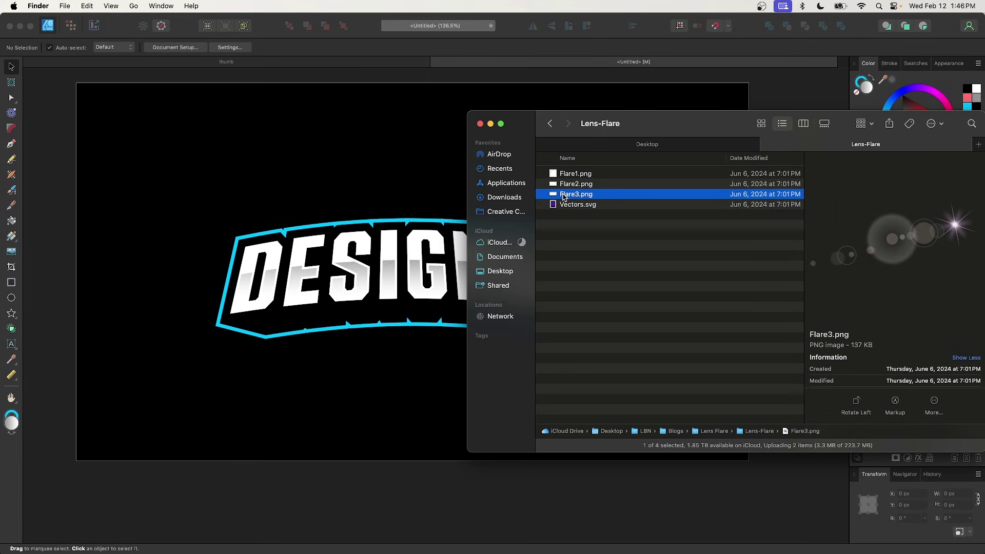
{"action": "left_click_drag", "start_coordinate": [588, 197], "coordinate": [474, 285]}
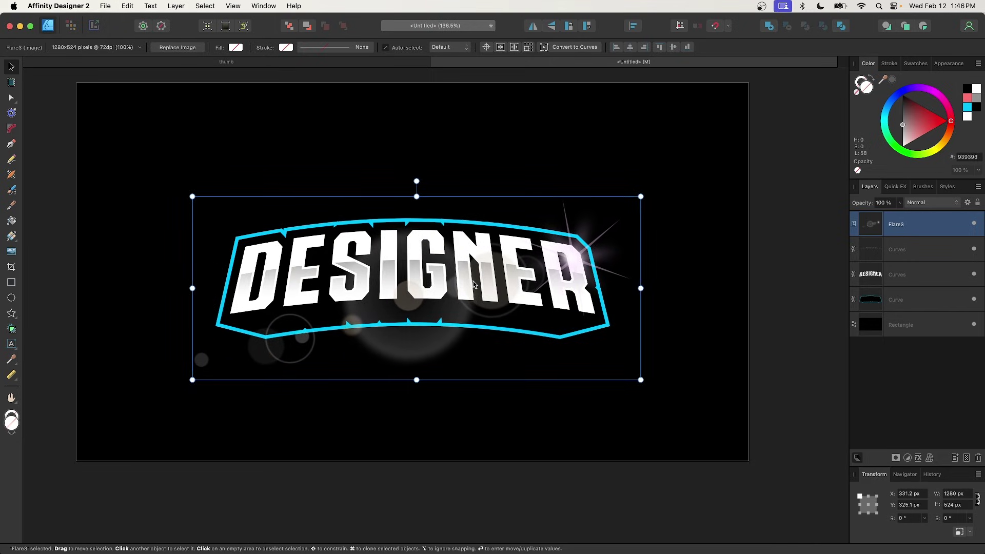
{"action": "scroll", "coordinate": [473, 286], "scroll_direction": "down", "scroll_amount": 3}
{"action": "left_click", "coordinate": [638, 292]}
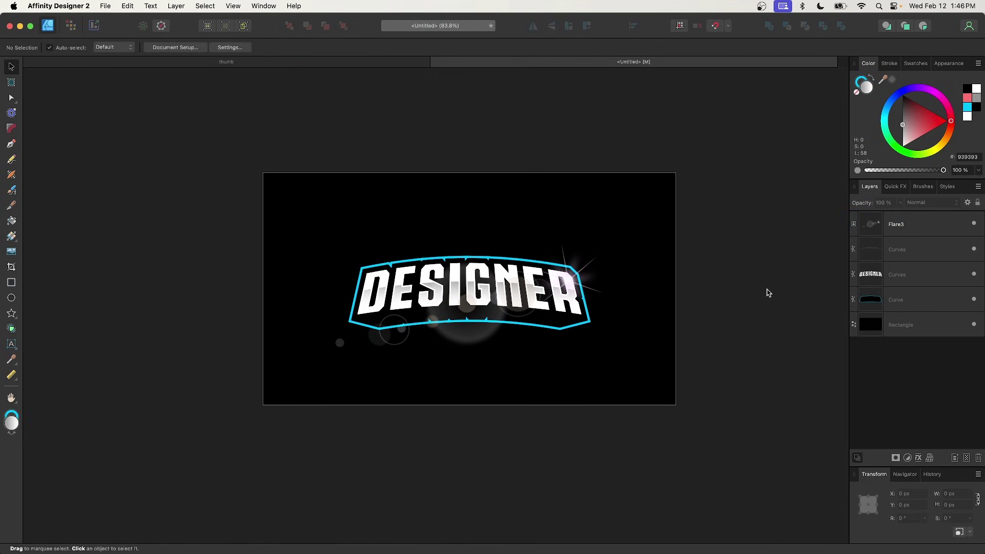
{"action": "scroll", "coordinate": [646, 292], "scroll_direction": "up", "scroll_amount": 2}
{"action": "scroll", "coordinate": [651, 291], "scroll_direction": "up", "scroll_amount": 3}
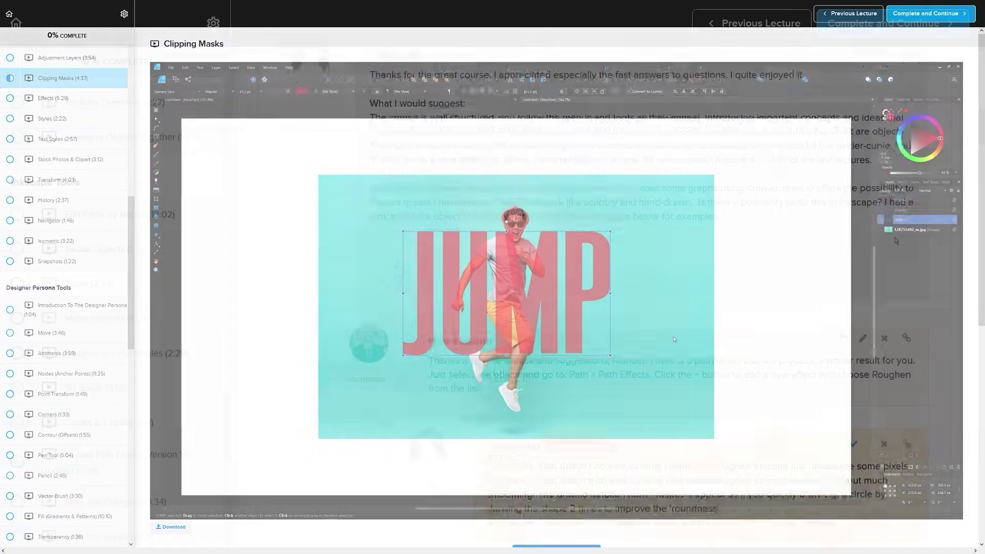
{"action": "scroll", "coordinate": [894, 238], "scroll_direction": "down", "scroll_amount": 14}
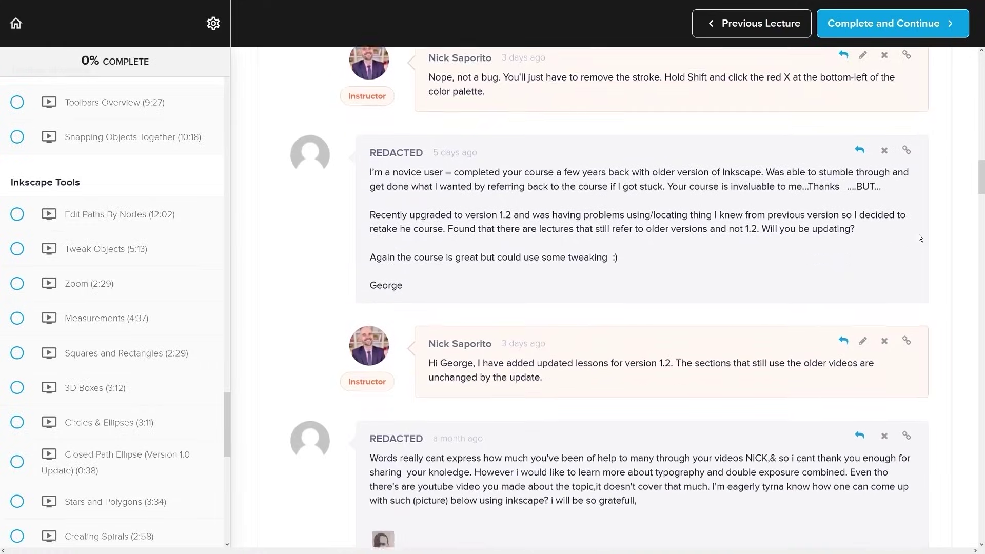
{"action": "scroll", "coordinate": [919, 235], "scroll_direction": "down", "scroll_amount": 2}
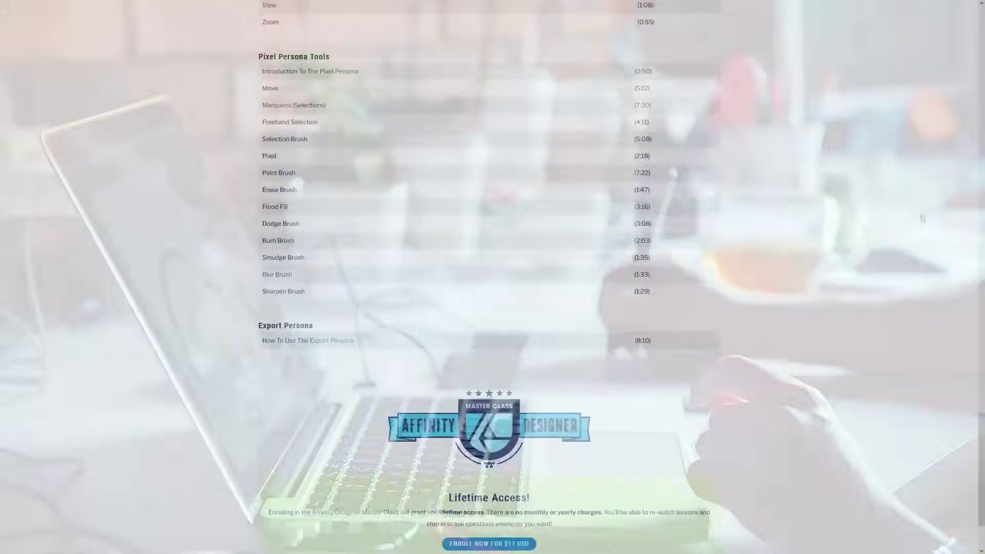
{"action": "scroll", "coordinate": [921, 218], "scroll_direction": "down", "scroll_amount": 2}
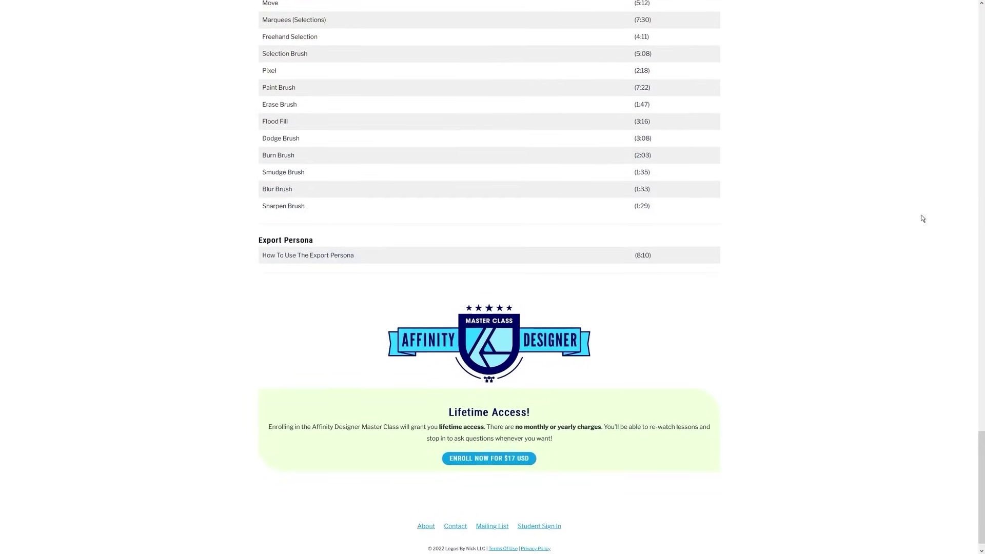